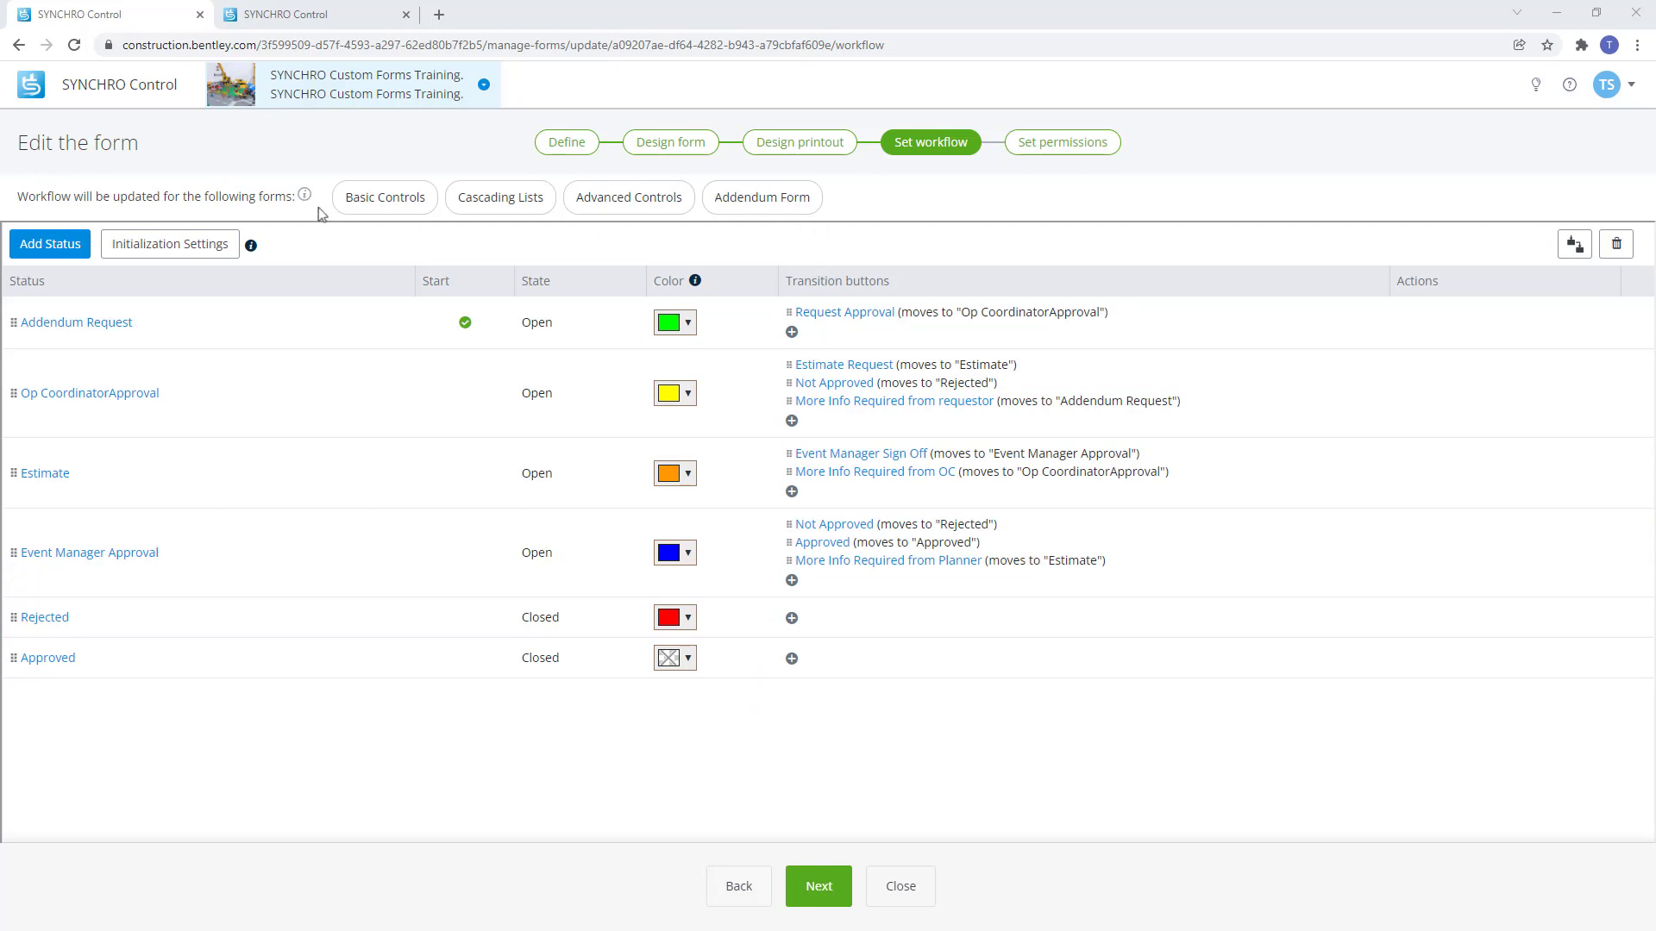
In Initialization Settings, move A1 to Editable Properties and back to disabled, then view the new Addendum Form tab.
{"action": "mouse_move", "coordinate": [301, 213]}
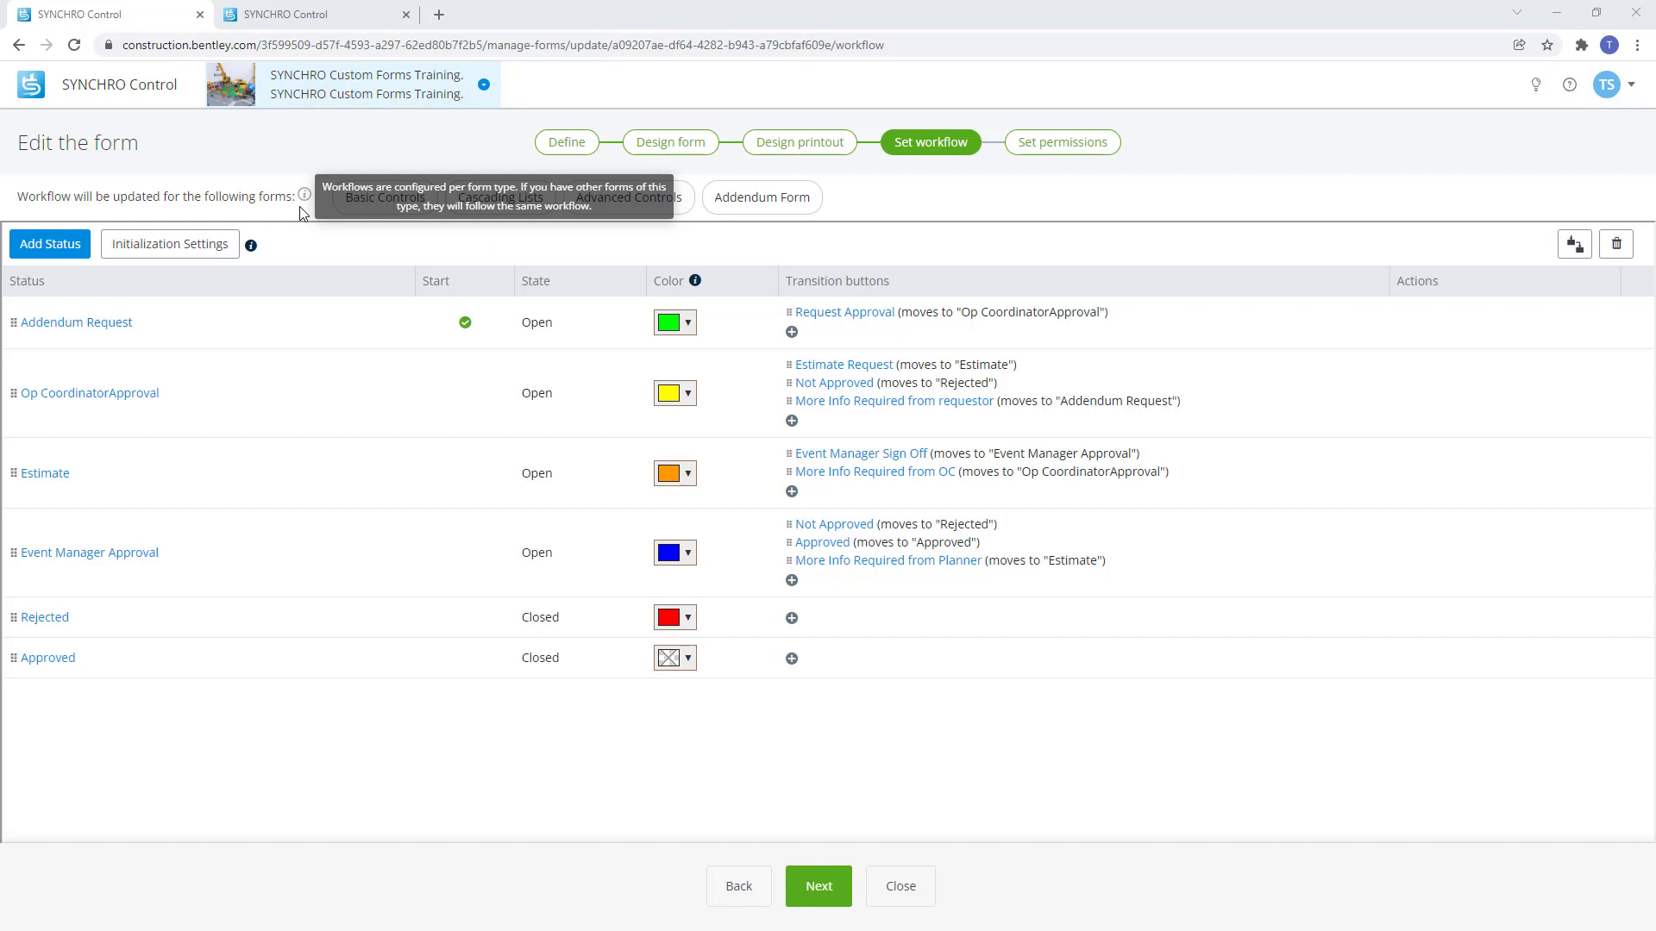
{"action": "left_click", "coordinate": [183, 255]}
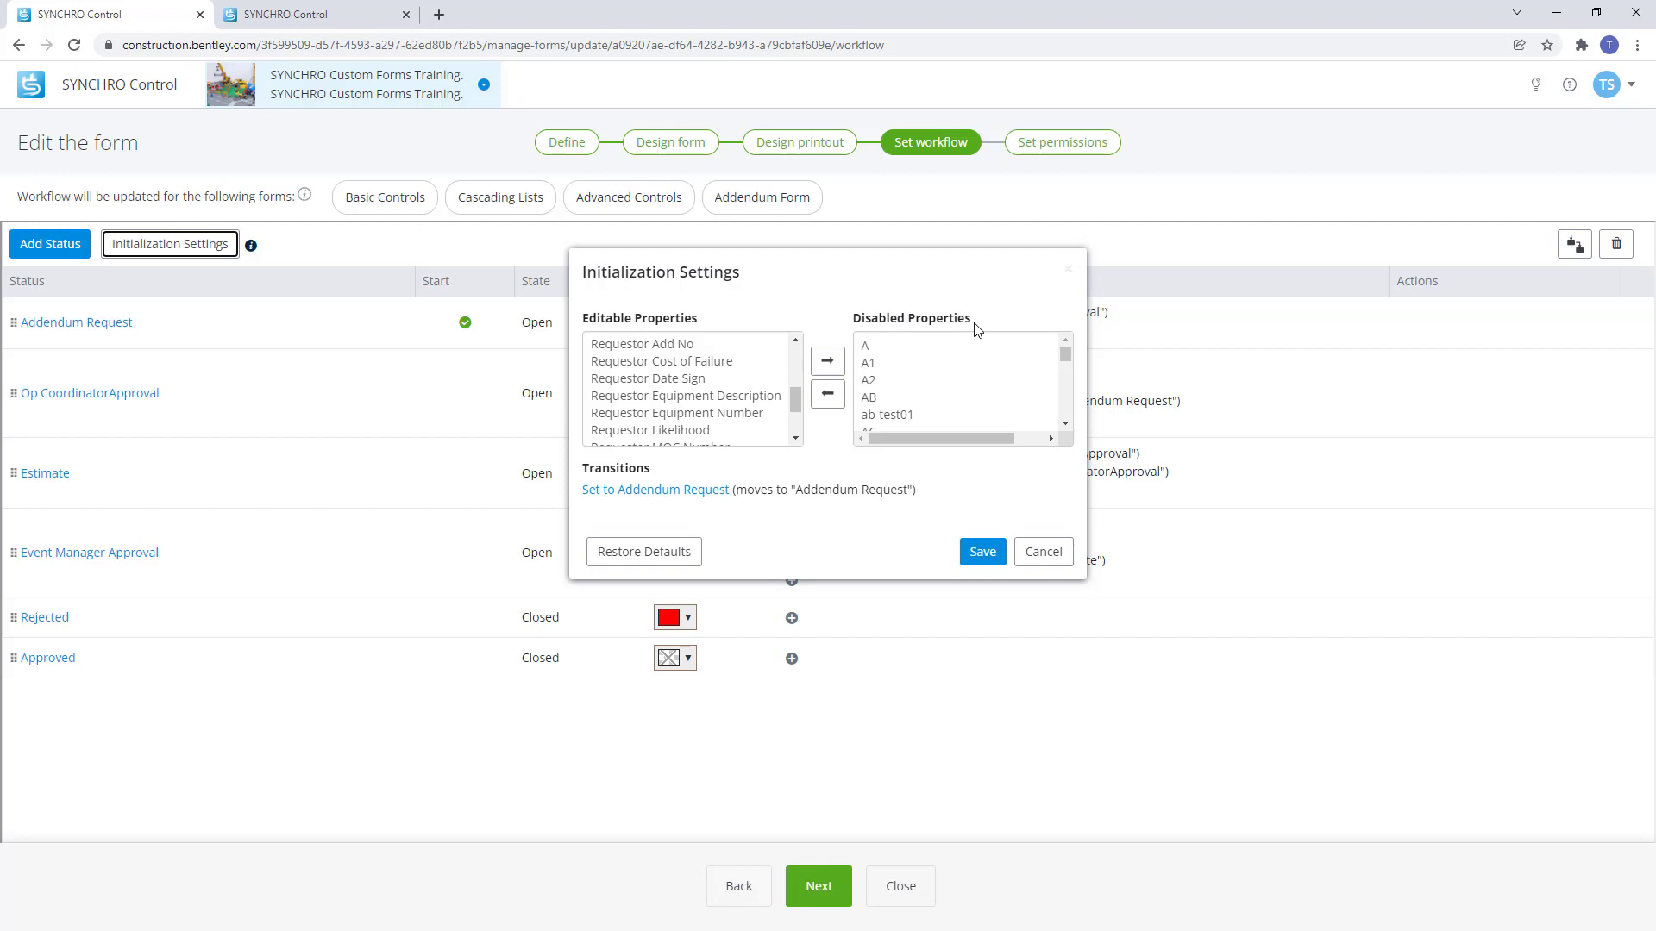
{"action": "left_click", "coordinate": [870, 362]}
{"action": "left_click", "coordinate": [827, 395]}
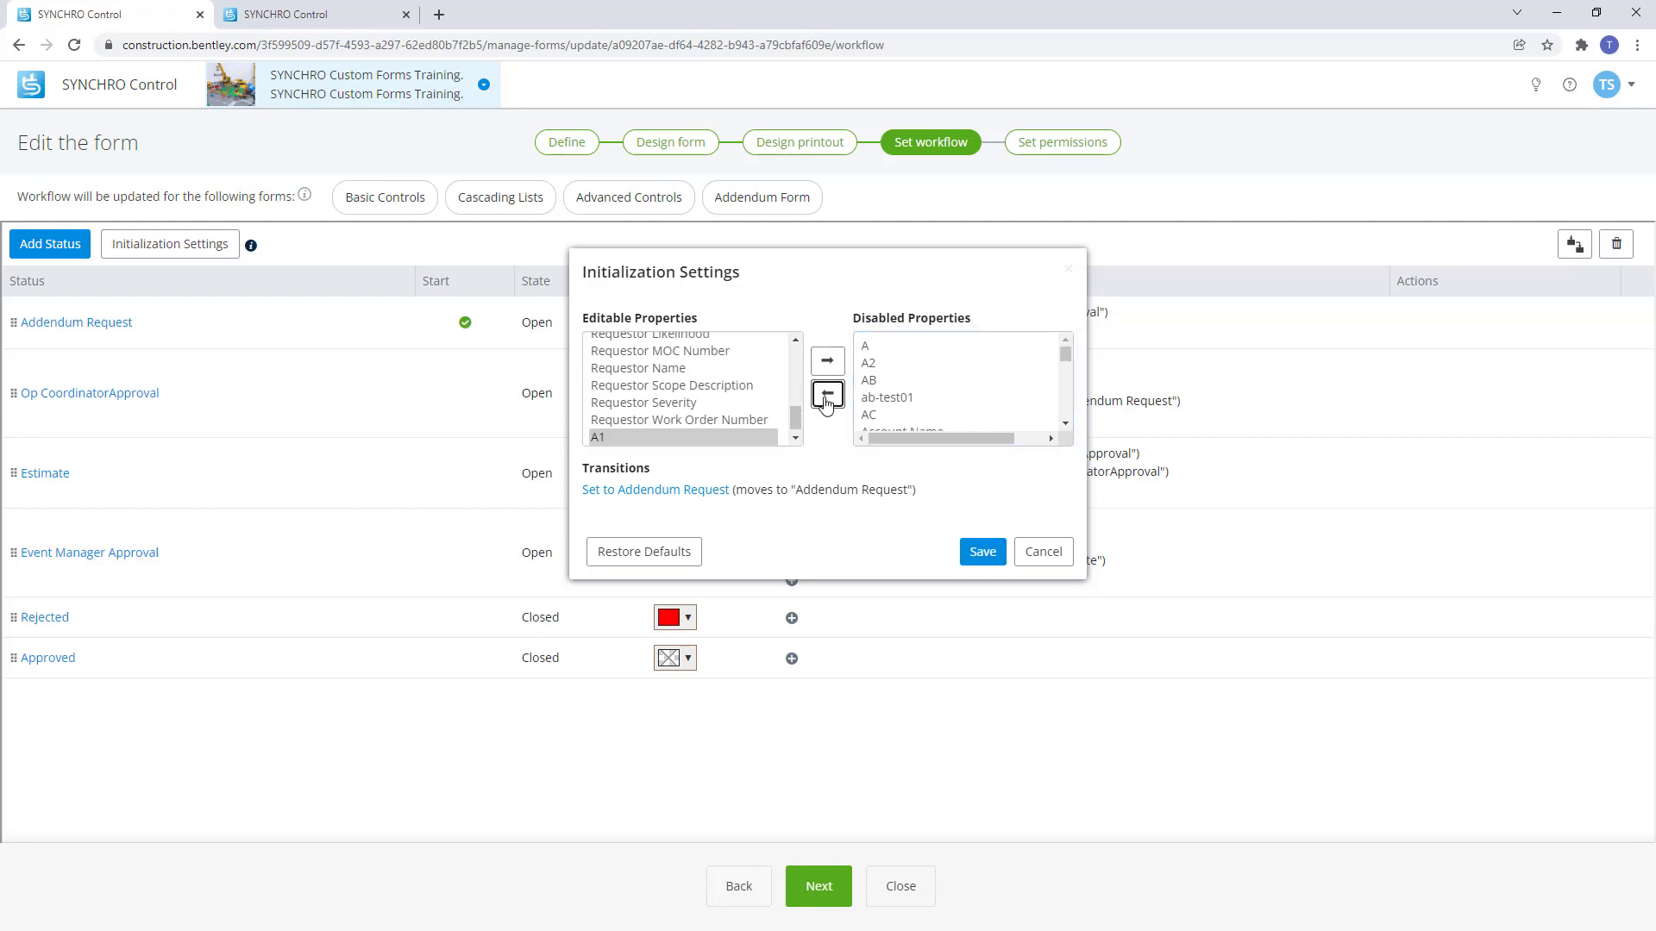
{"action": "left_click", "coordinate": [828, 362]}
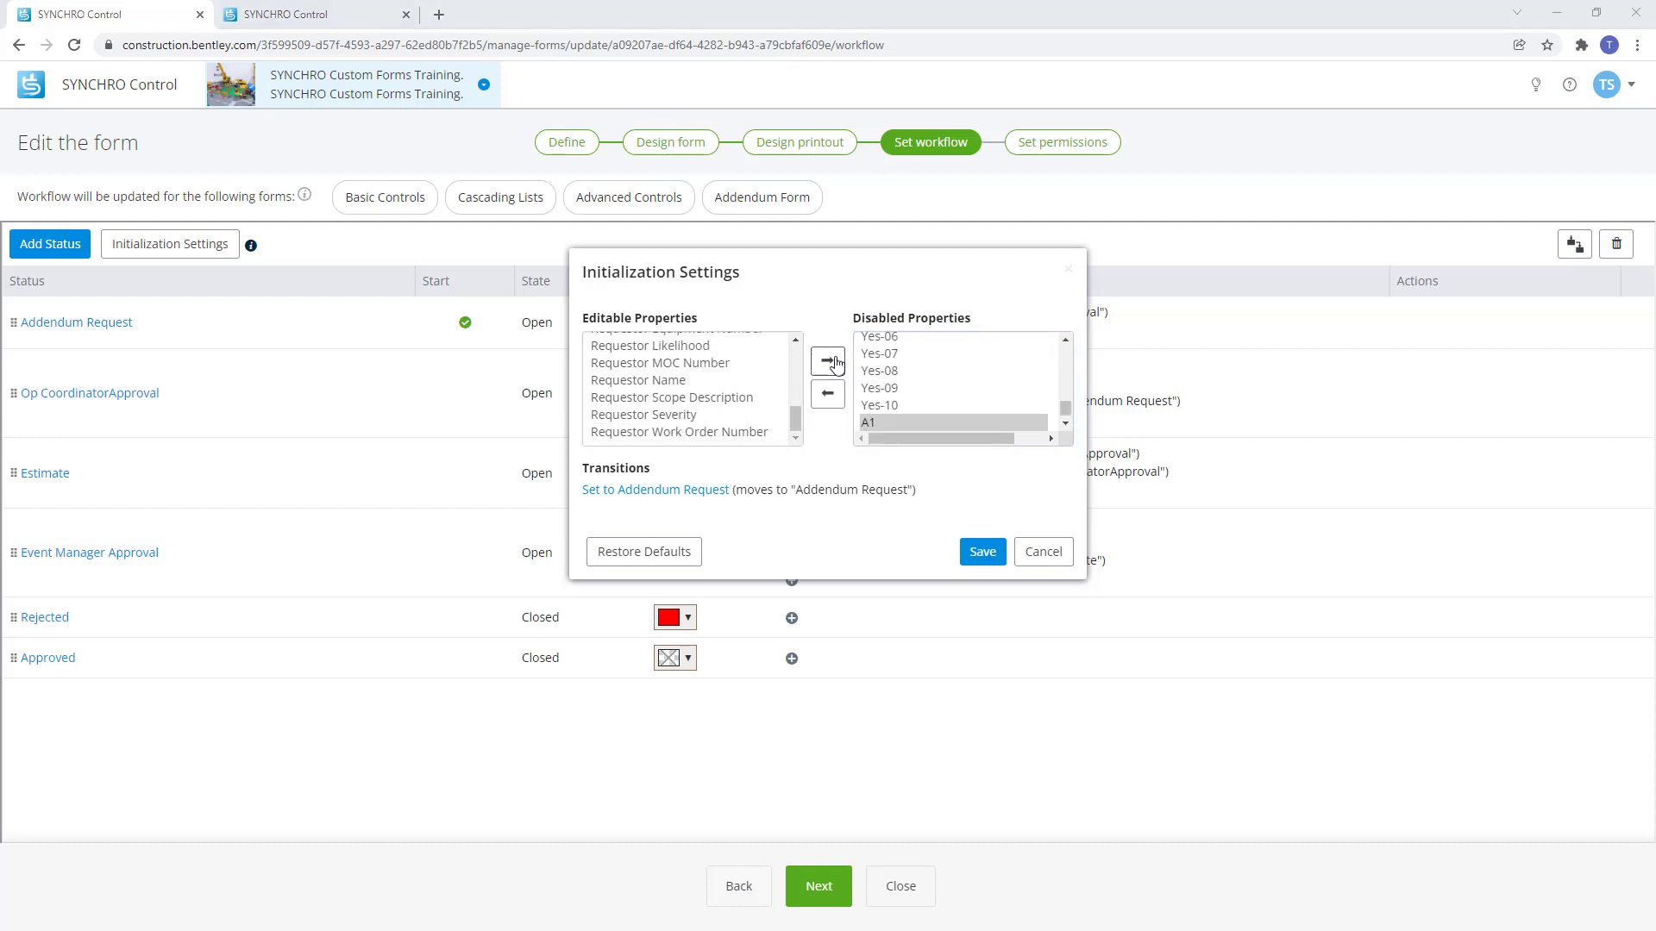
{"action": "left_click", "coordinate": [328, 17]}
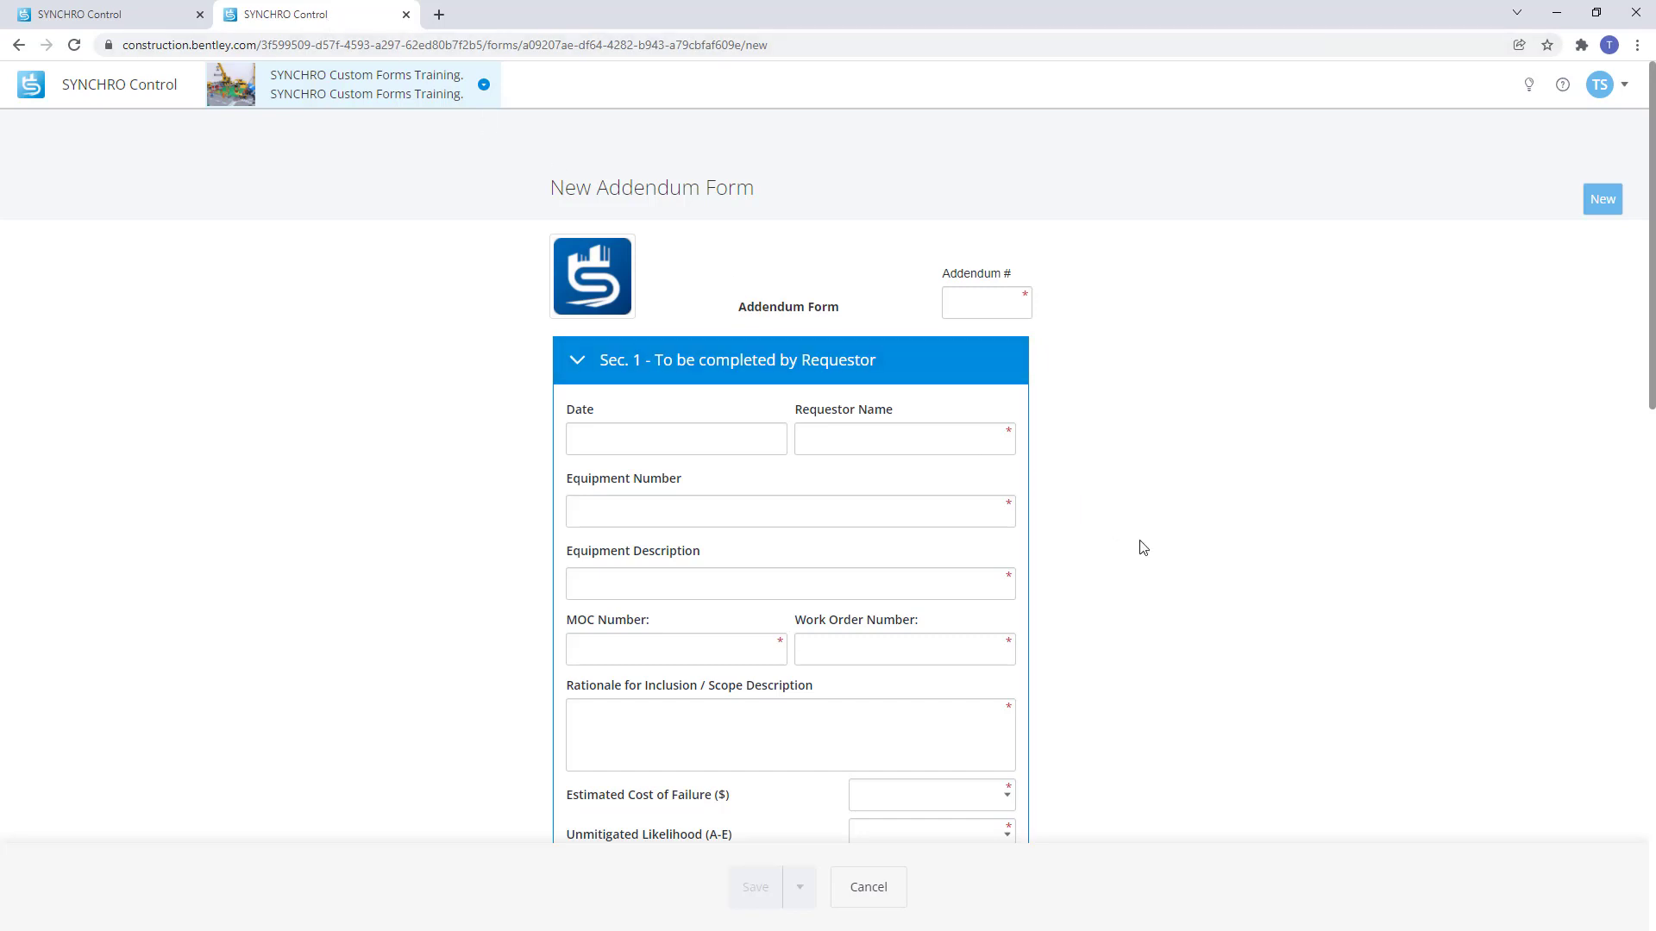
Set the test addendum form's Date to Jan. 25, 2022 and review its sections.
{"action": "left_click", "coordinate": [754, 439]}
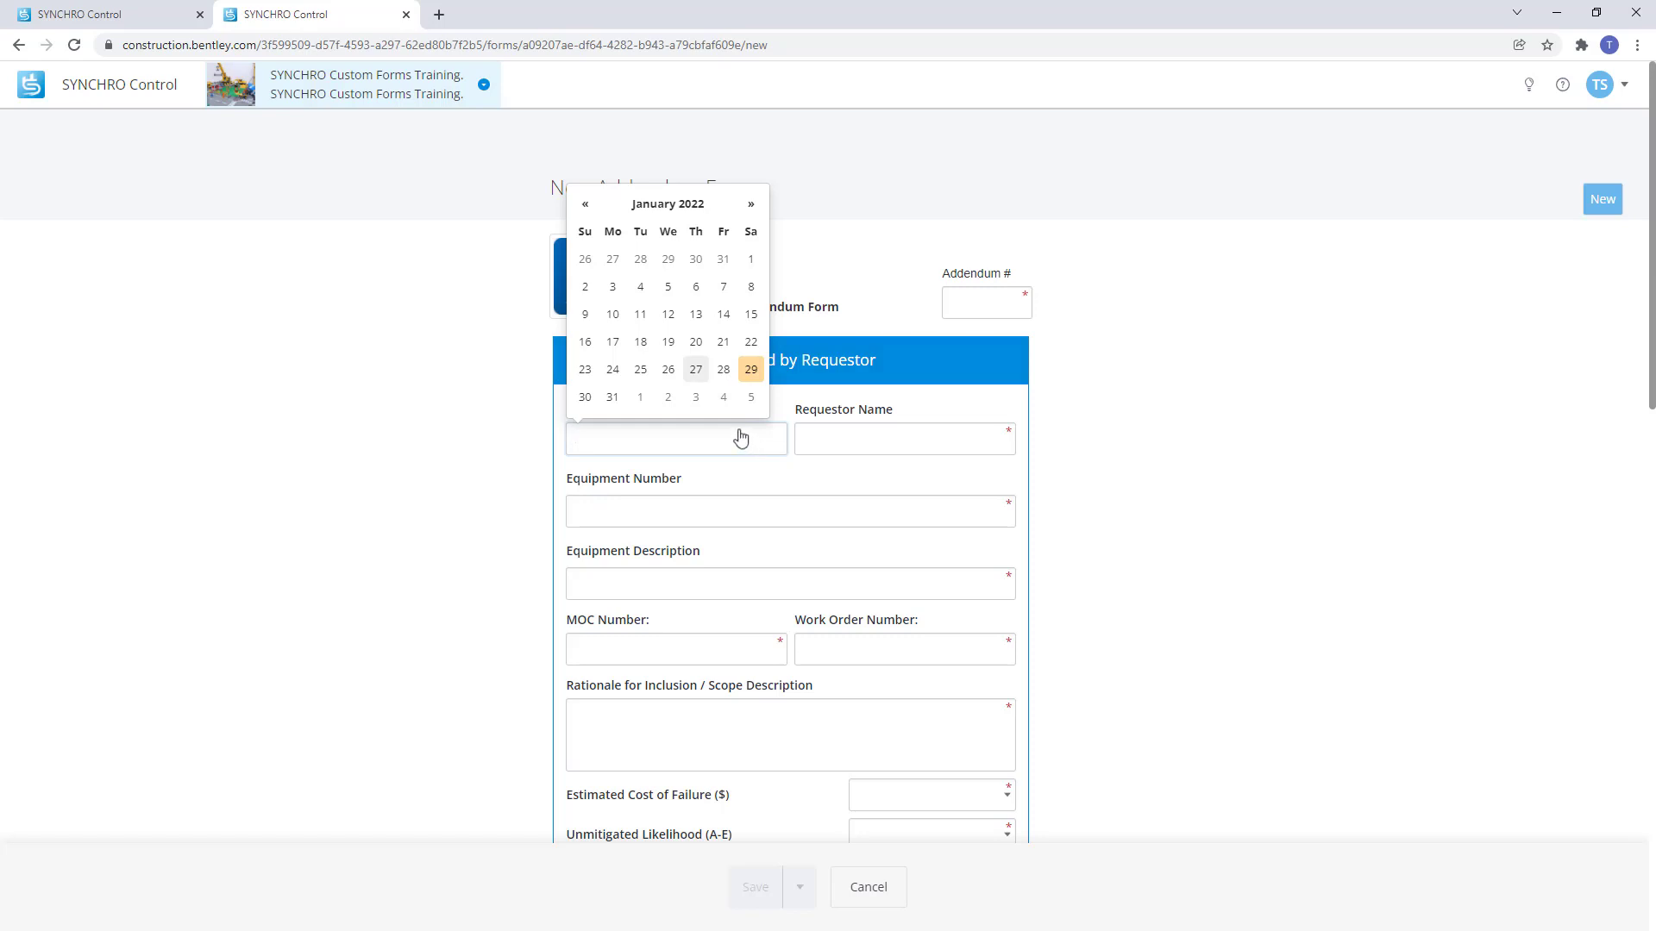
{"action": "left_click", "coordinate": [653, 381]}
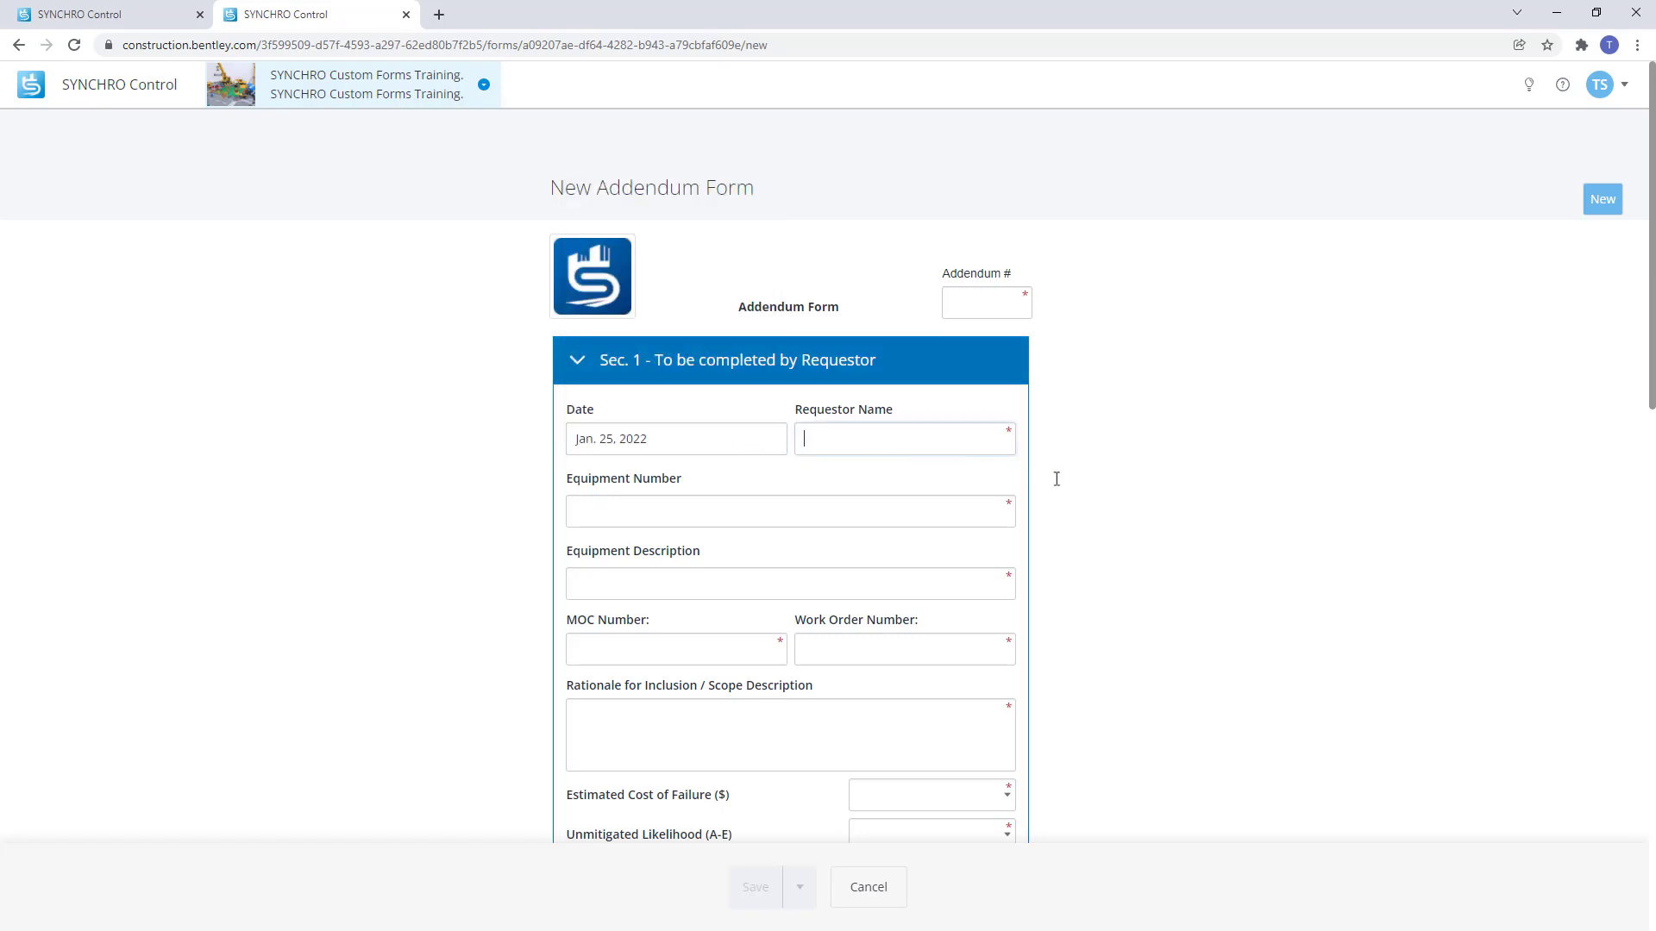
{"action": "scroll", "coordinate": [1132, 498], "scroll_direction": "down", "scroll_amount": 4}
{"action": "scroll", "coordinate": [1134, 501], "scroll_direction": "down", "scroll_amount": 2}
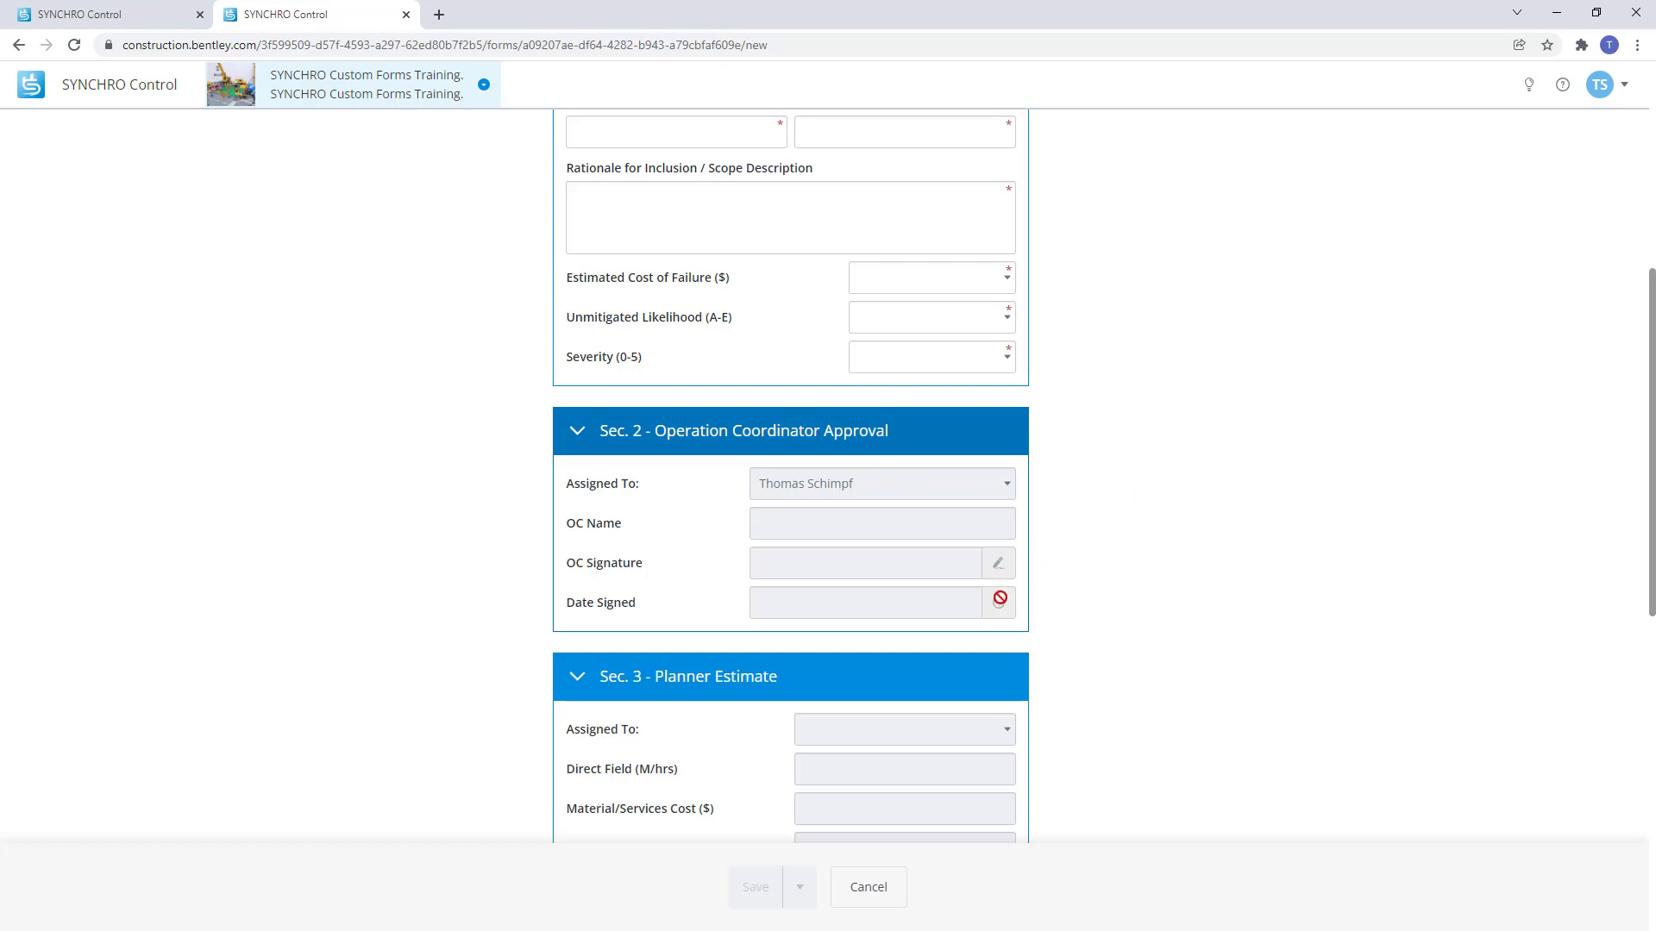
{"action": "scroll", "coordinate": [1000, 599], "scroll_direction": "down", "scroll_amount": 3}
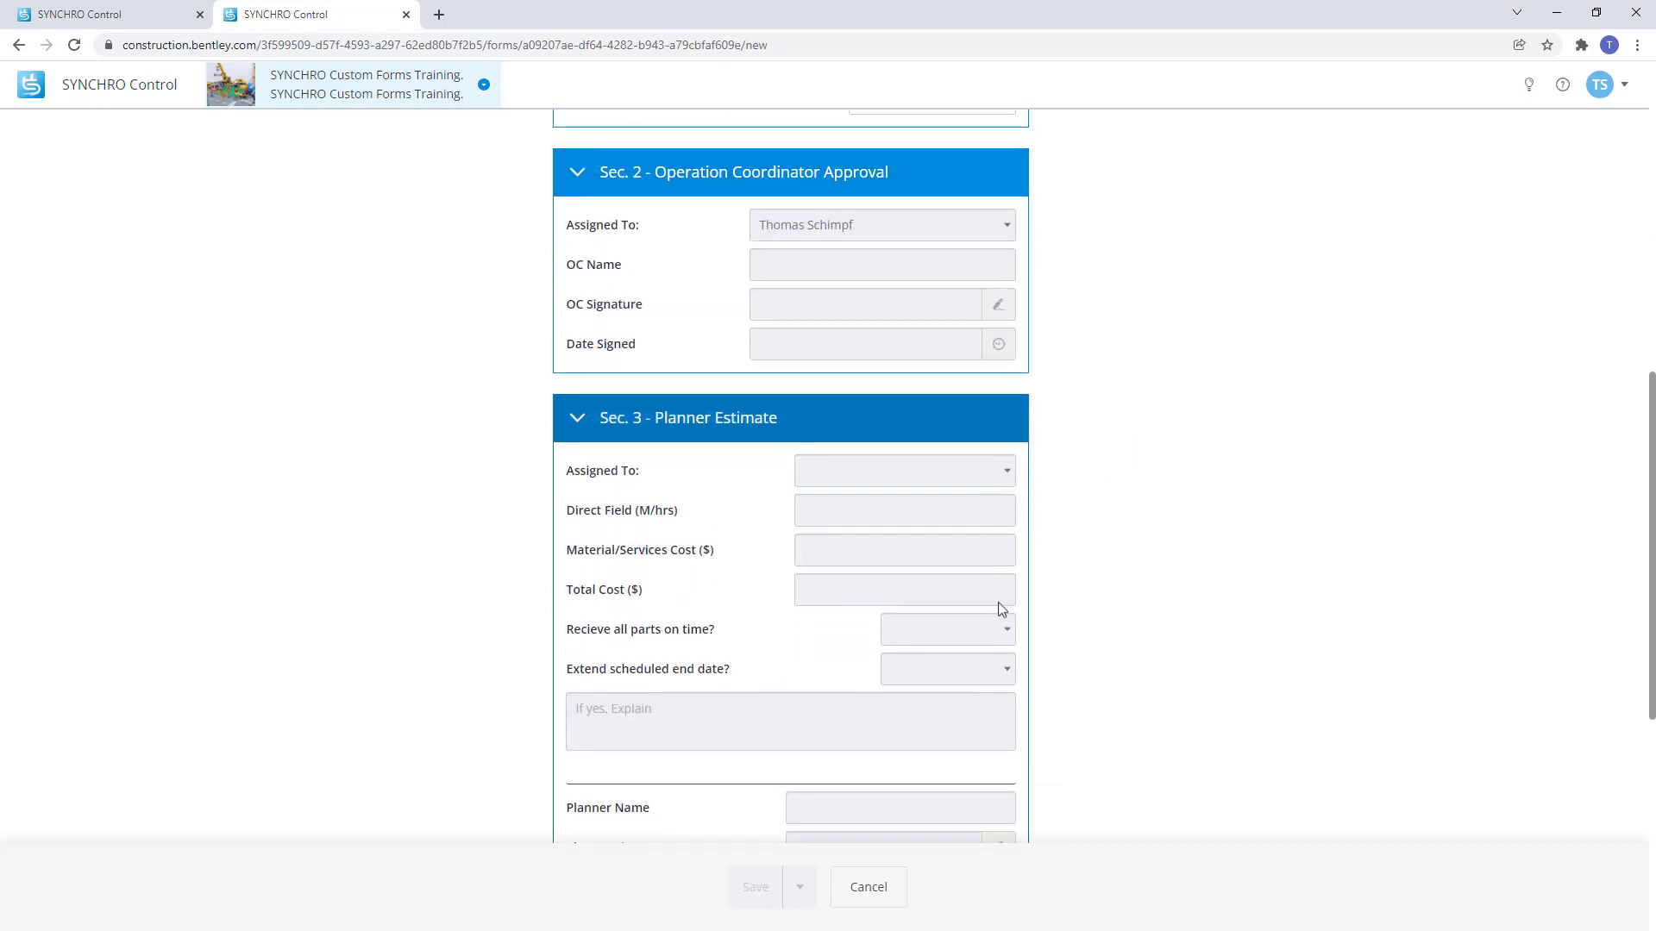
{"action": "scroll", "coordinate": [998, 601], "scroll_direction": "up", "scroll_amount": 8}
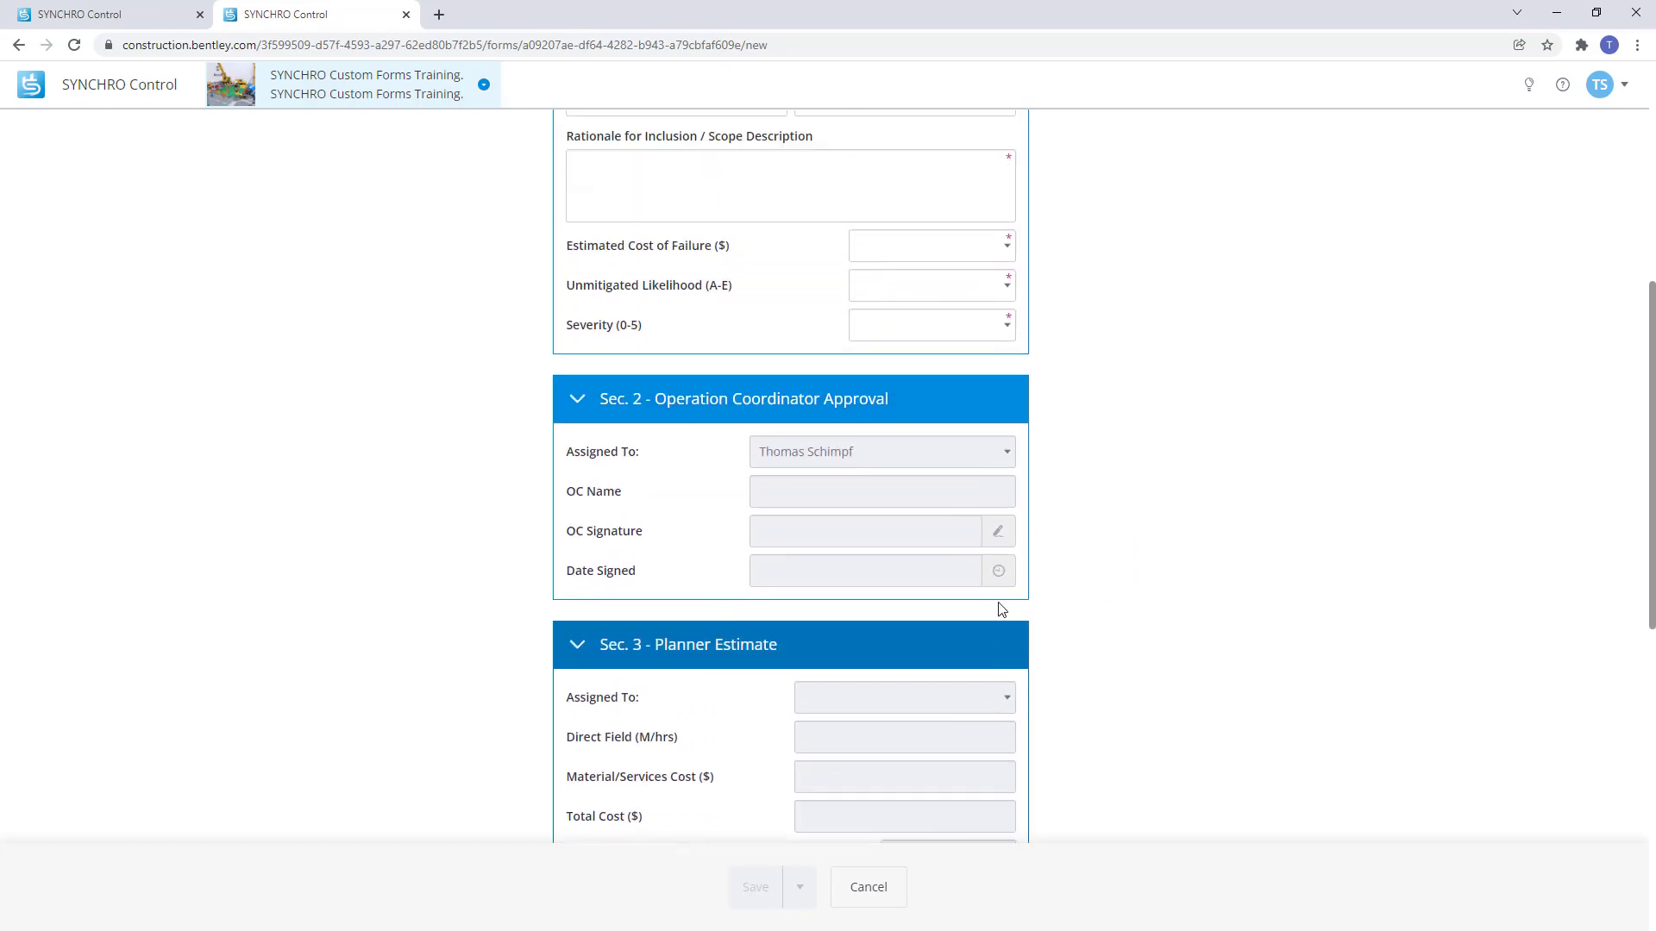
{"action": "left_click", "coordinate": [131, 19]}
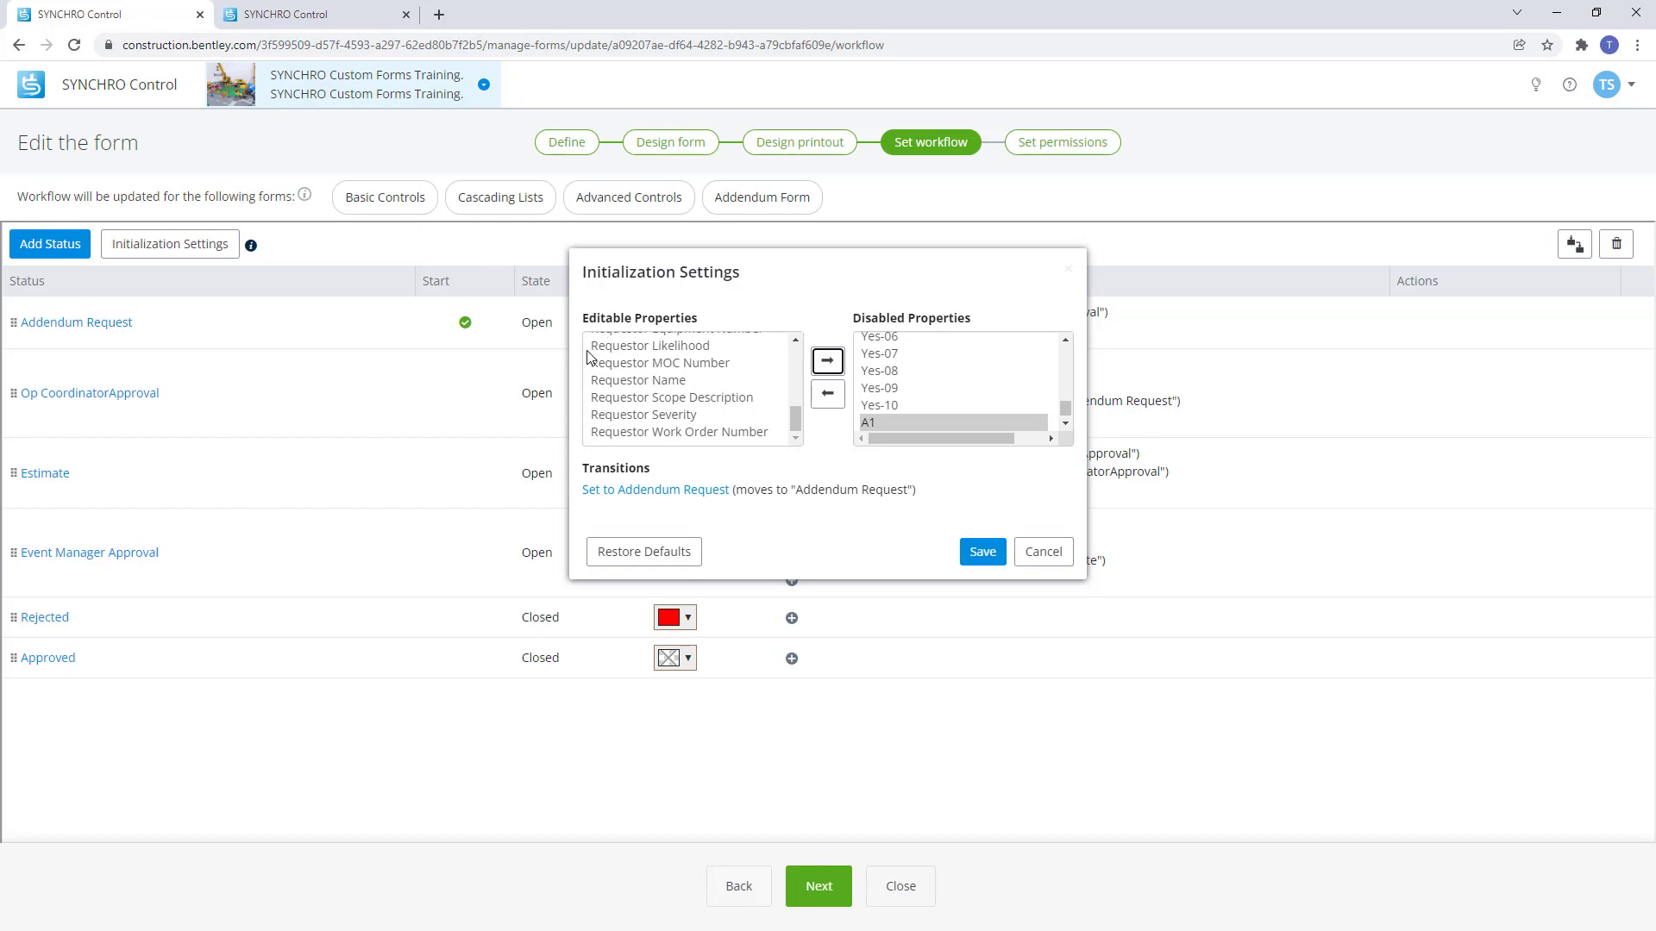
Save the initialization settings and check the Date and Equipment Description field bindings in the designer.
{"action": "left_click", "coordinate": [981, 552]}
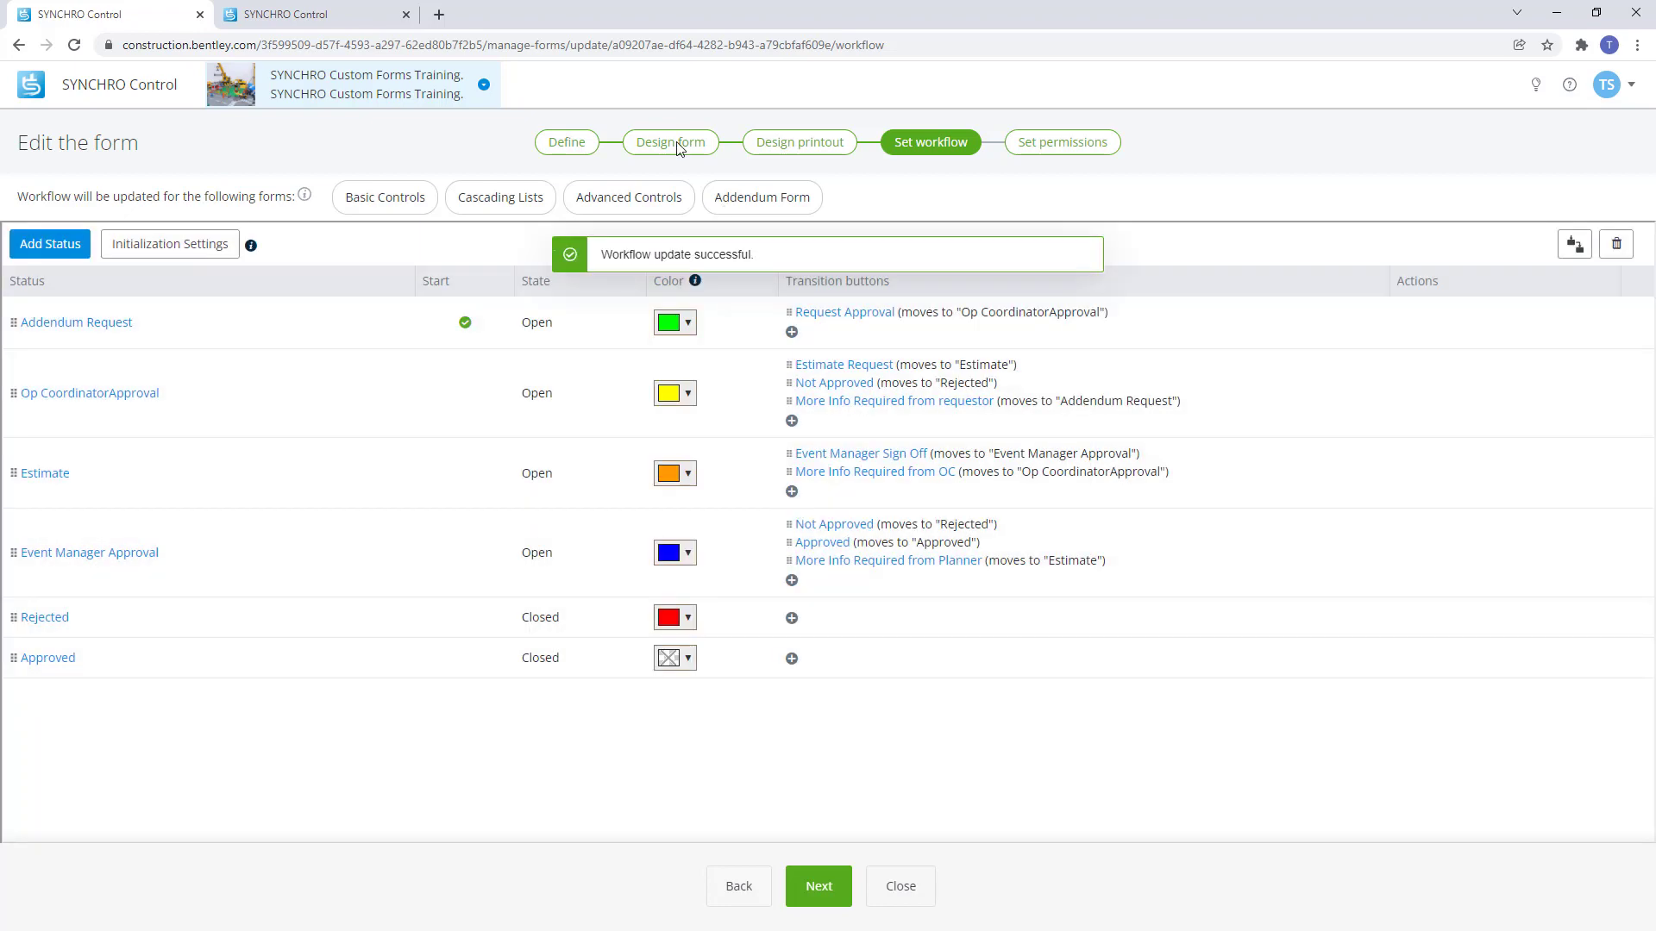
{"action": "left_click", "coordinate": [678, 143]}
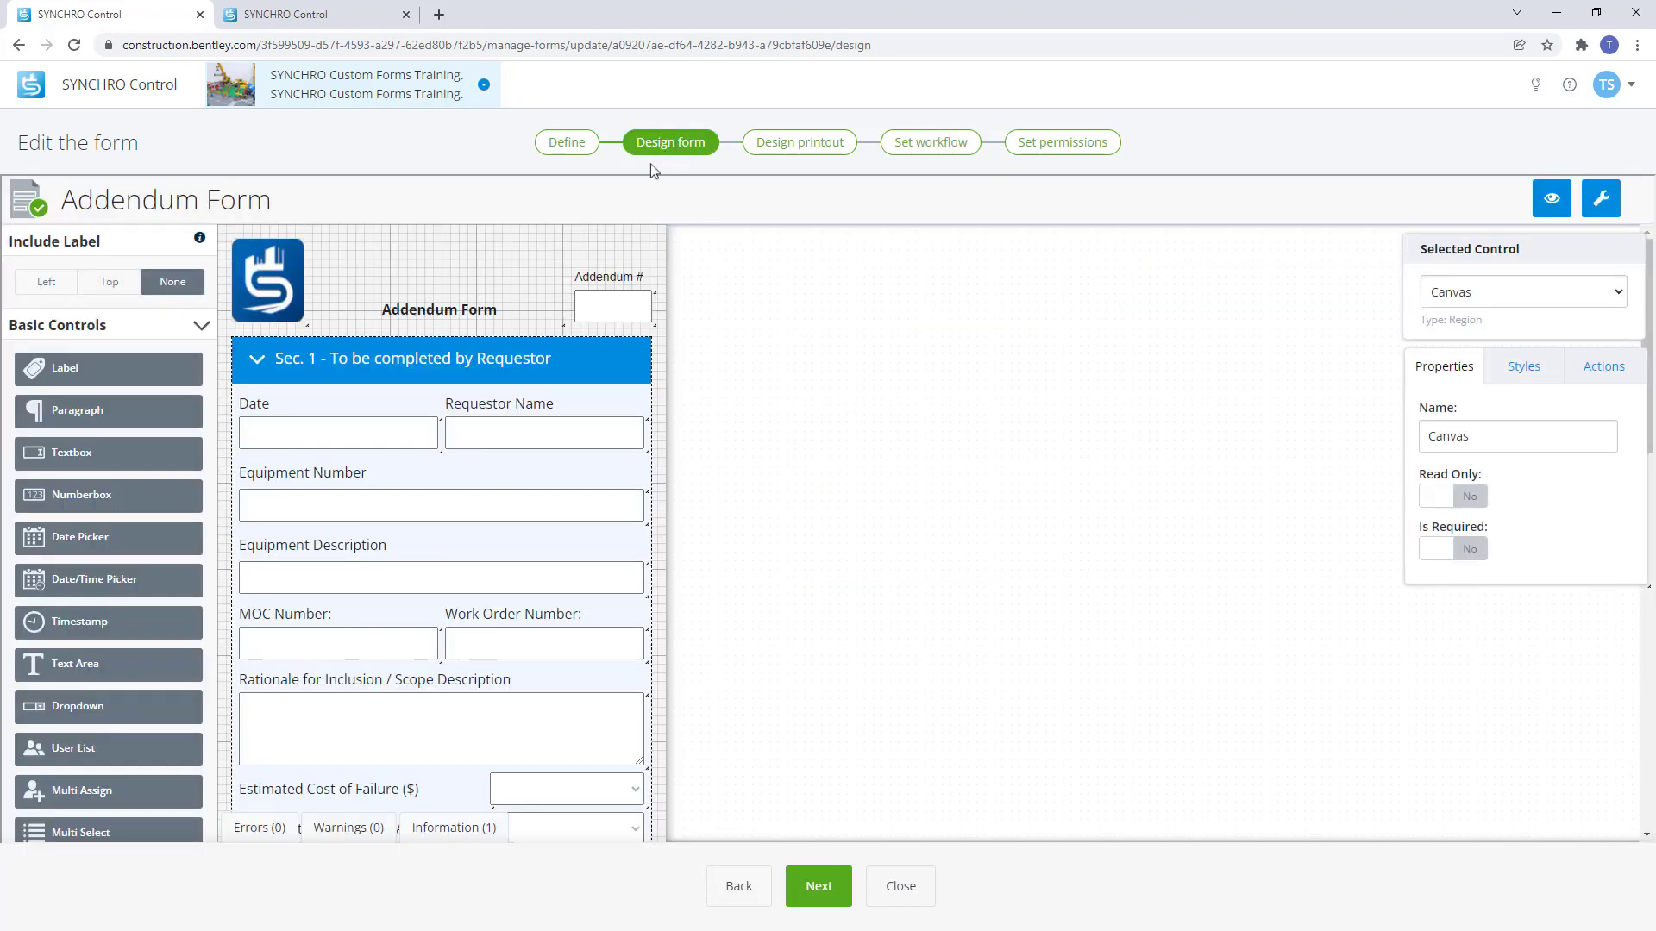
{"action": "left_click", "coordinate": [304, 447]}
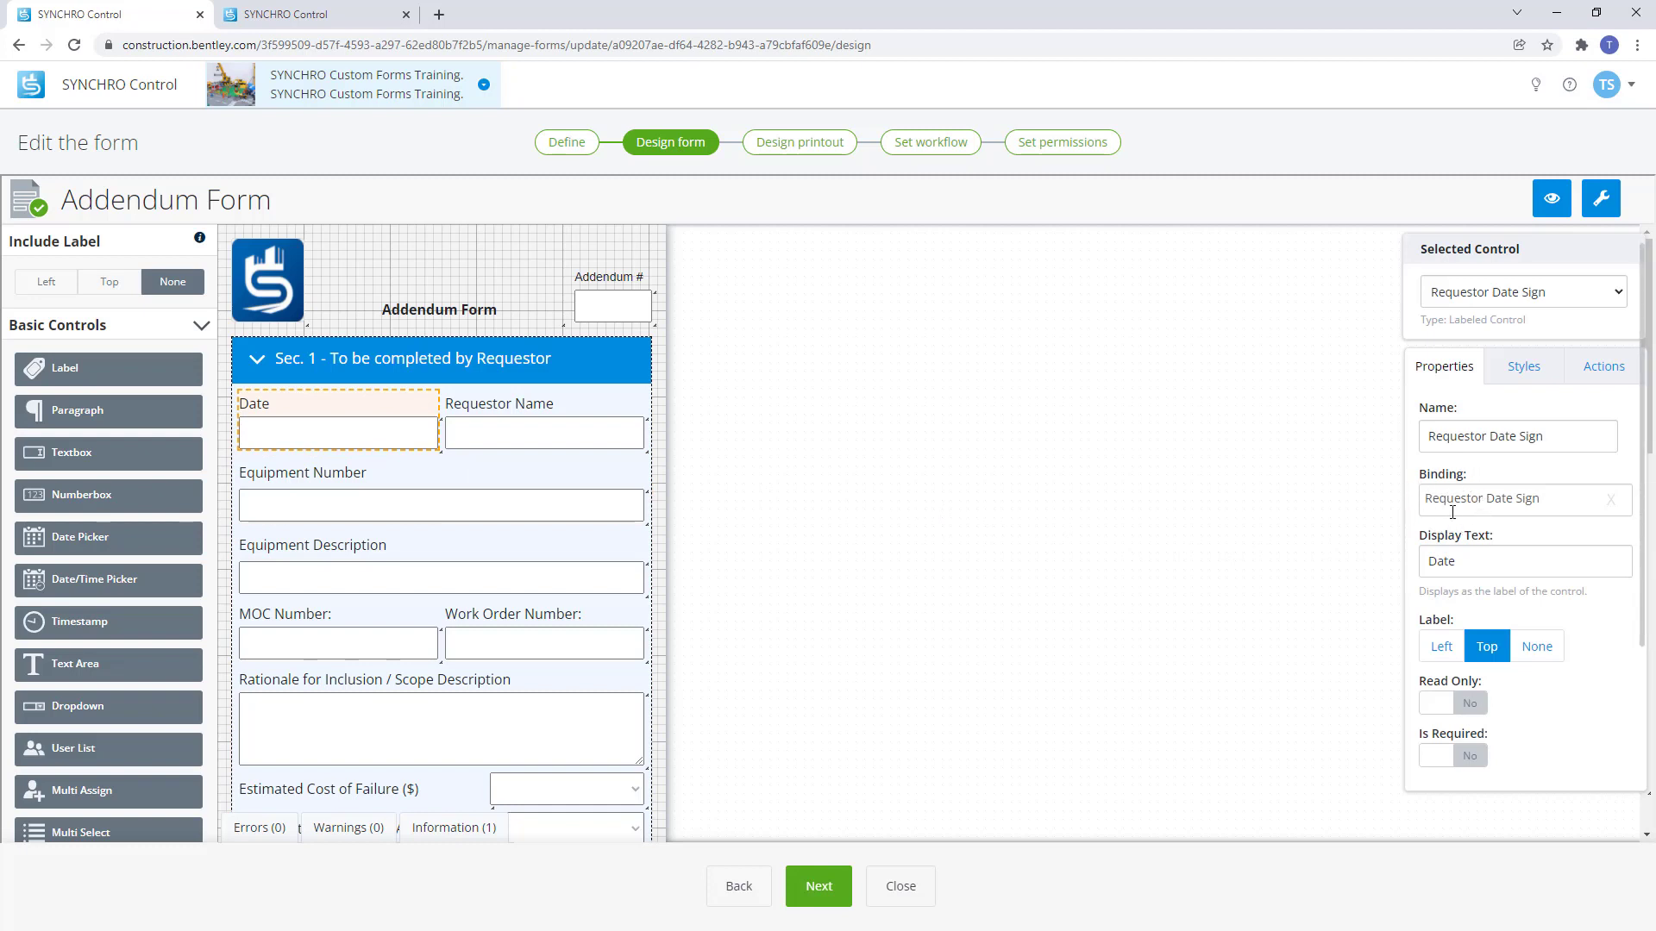
{"action": "left_click", "coordinate": [377, 587]}
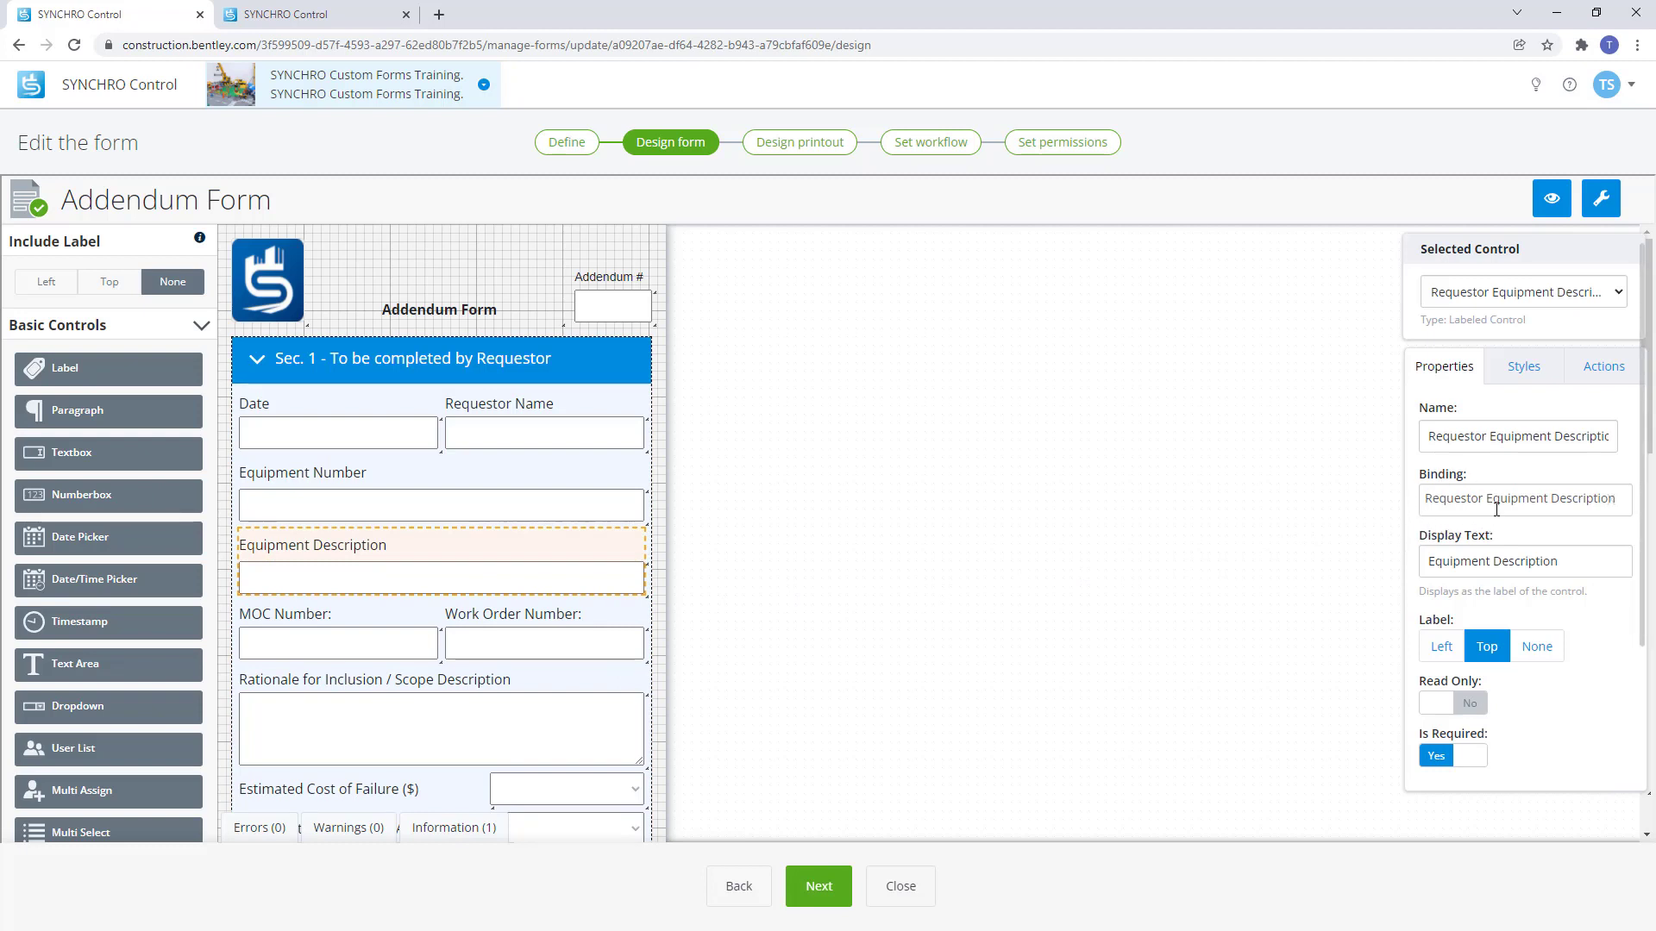
{"action": "left_click", "coordinate": [933, 146]}
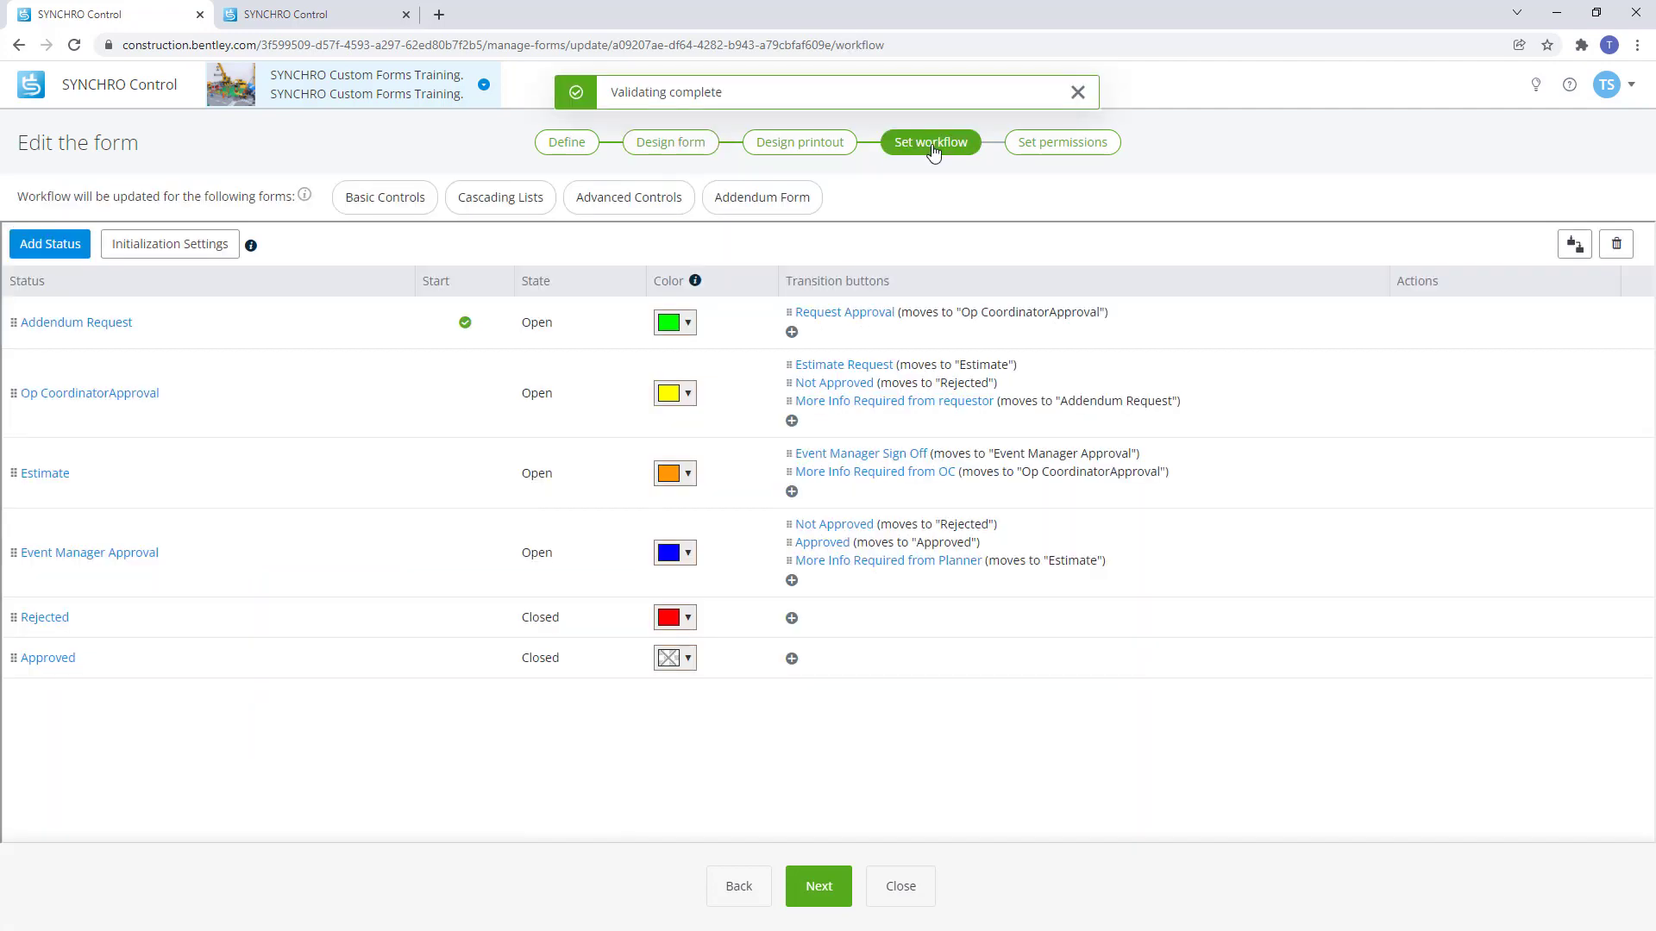
Reopen Initialization Settings, select BBox High Element through Model View Definition, and edit Set to Addendum Request.
{"action": "left_click", "coordinate": [139, 248]}
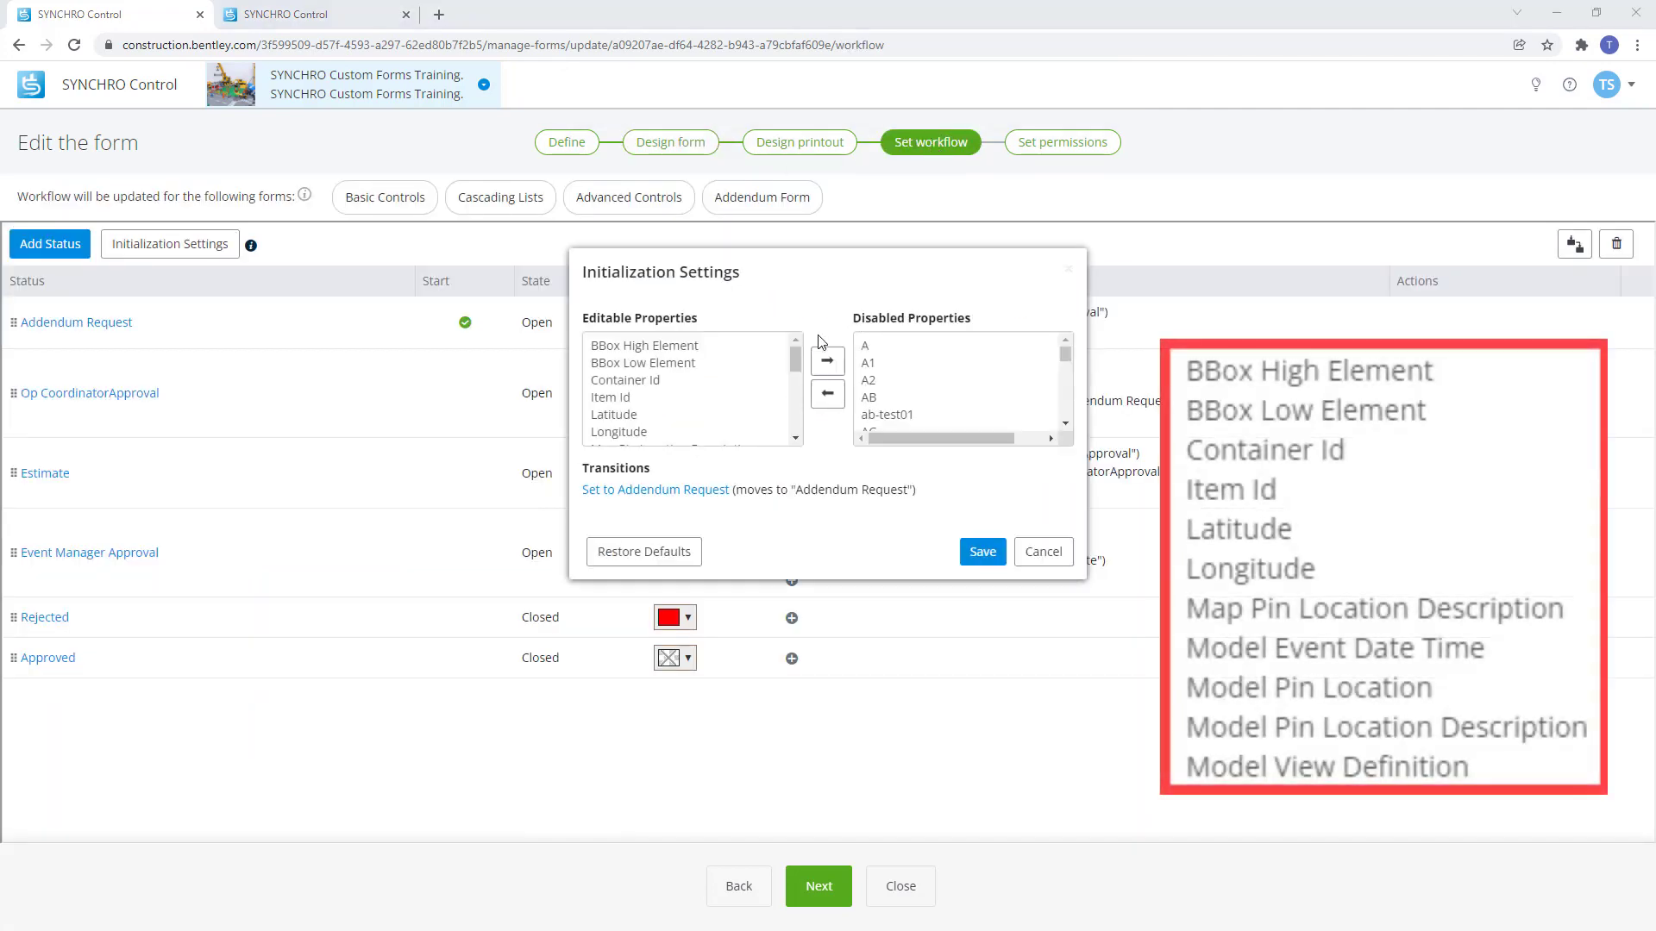
{"action": "left_click", "coordinate": [720, 346]}
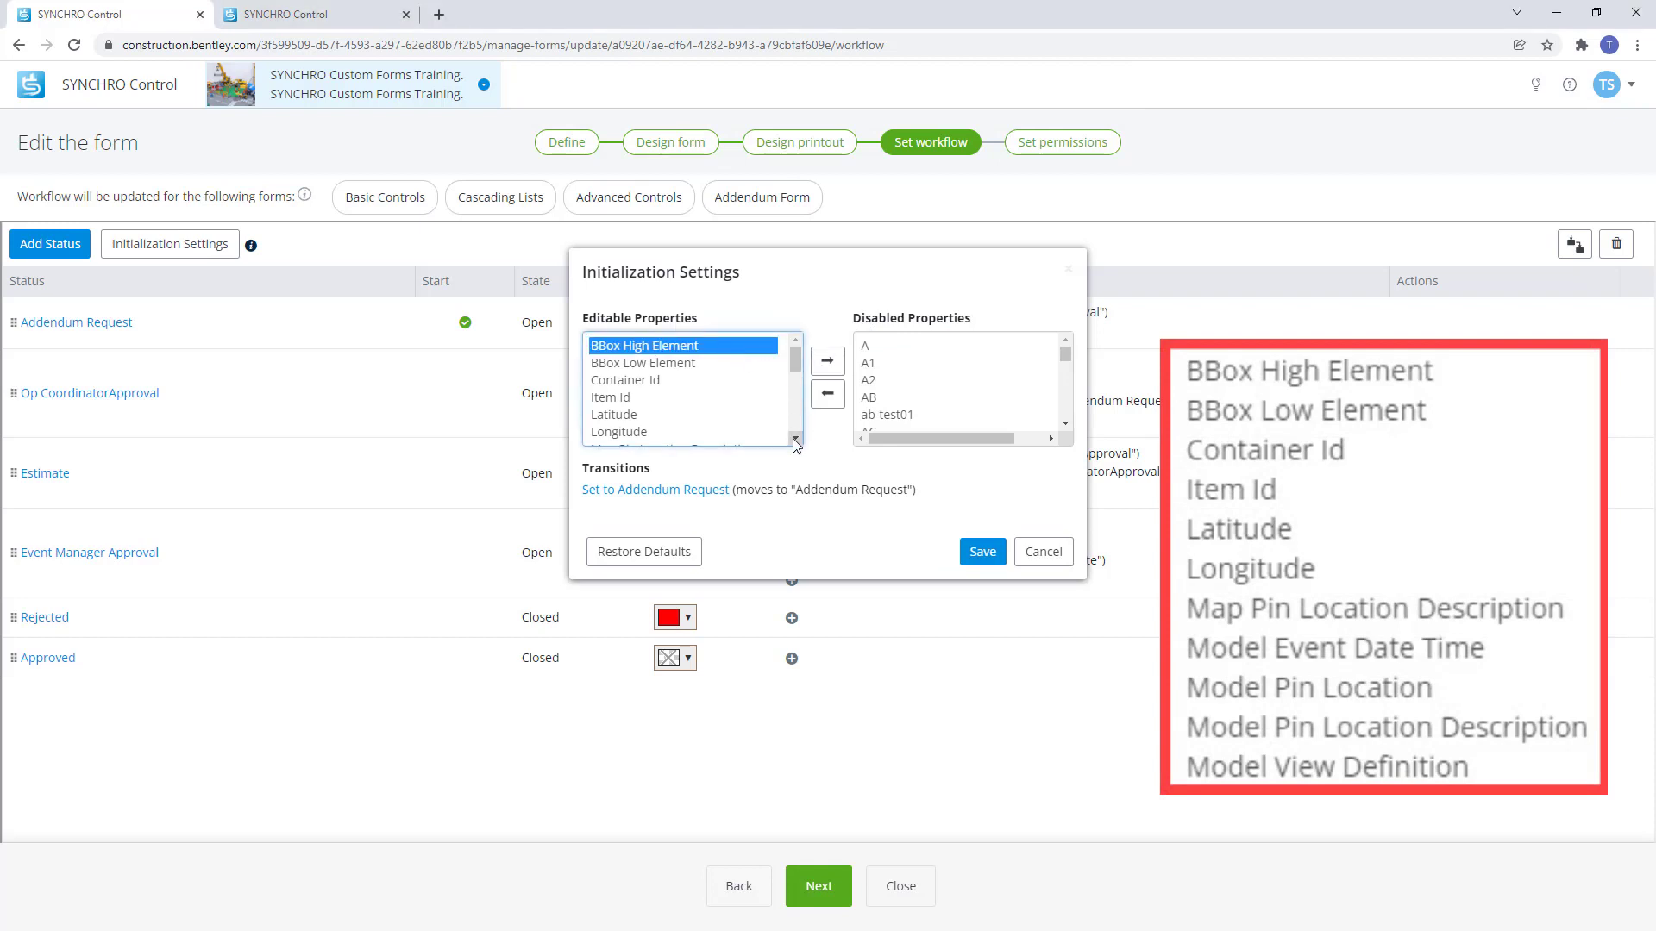
{"action": "scroll", "coordinate": [795, 442], "scroll_direction": "down", "scroll_amount": 3}
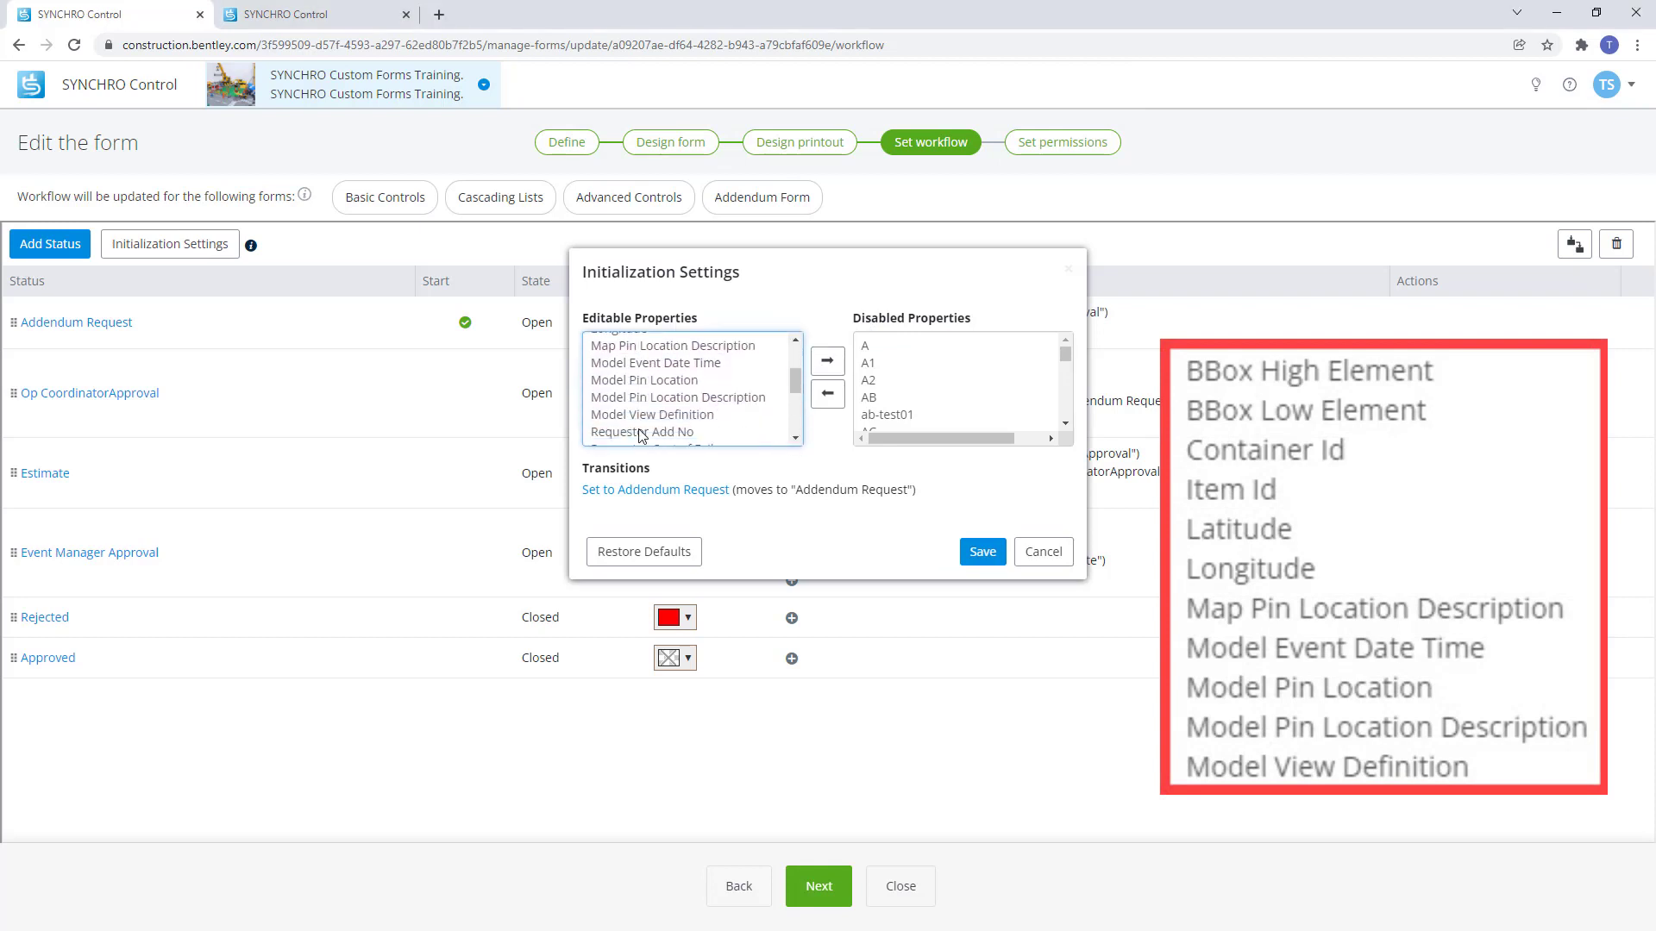
{"action": "left_click", "coordinate": [652, 415], "text": "shift"}
{"action": "scroll", "coordinate": [658, 414], "scroll_direction": "up", "scroll_amount": 3}
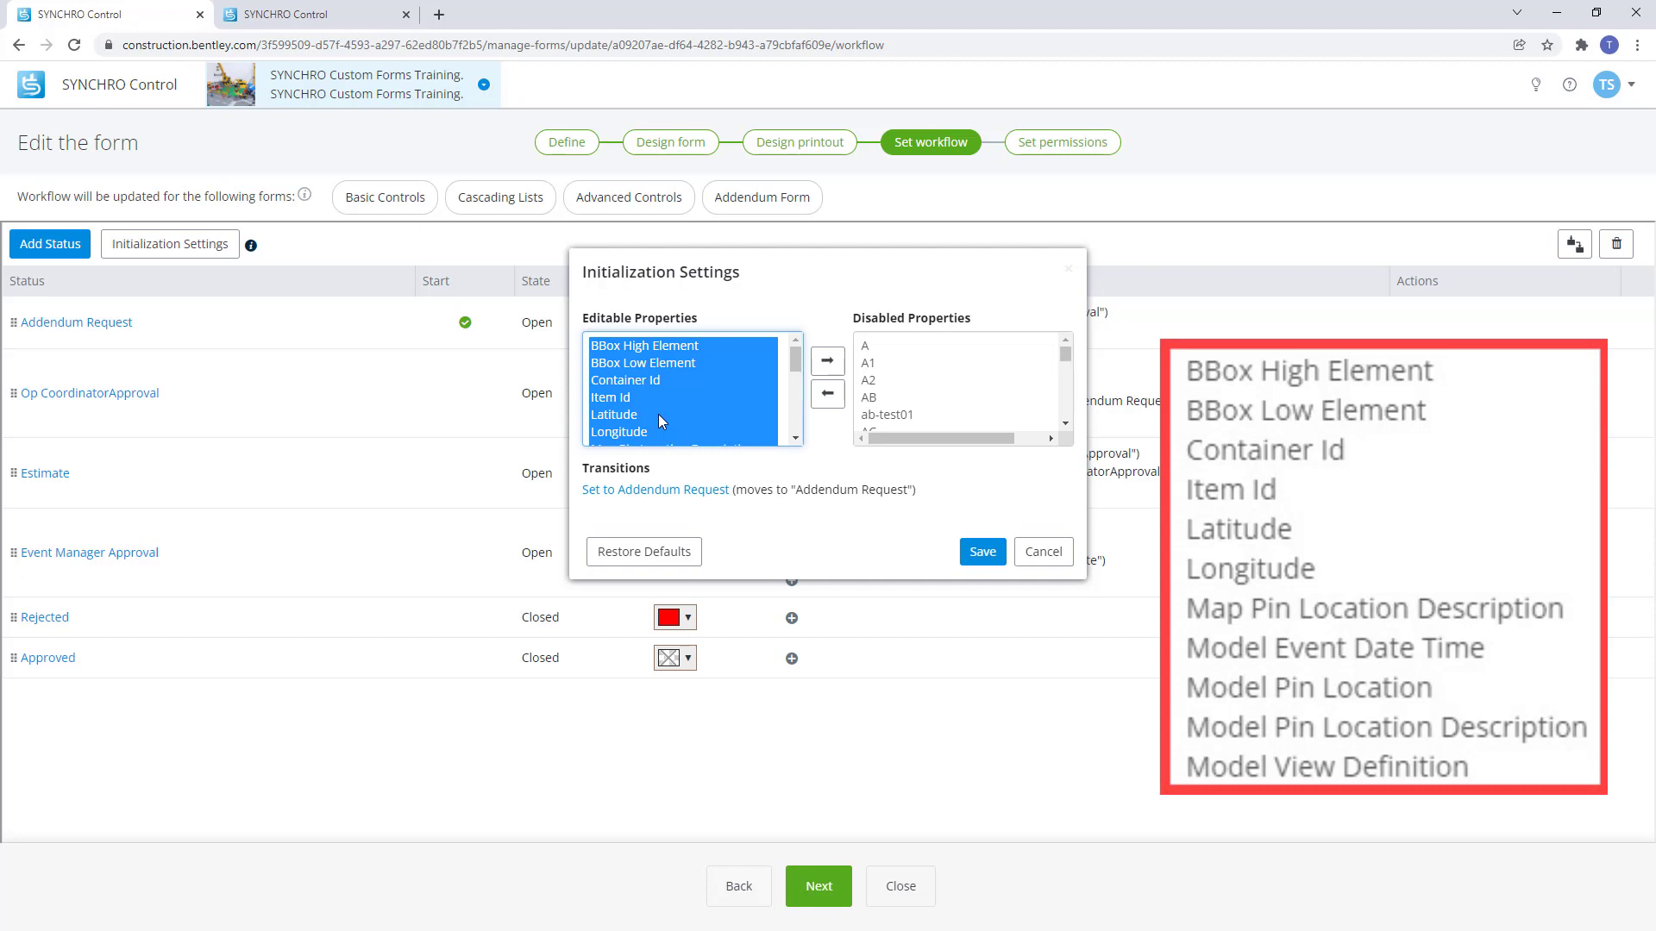
{"action": "left_click", "coordinate": [711, 491]}
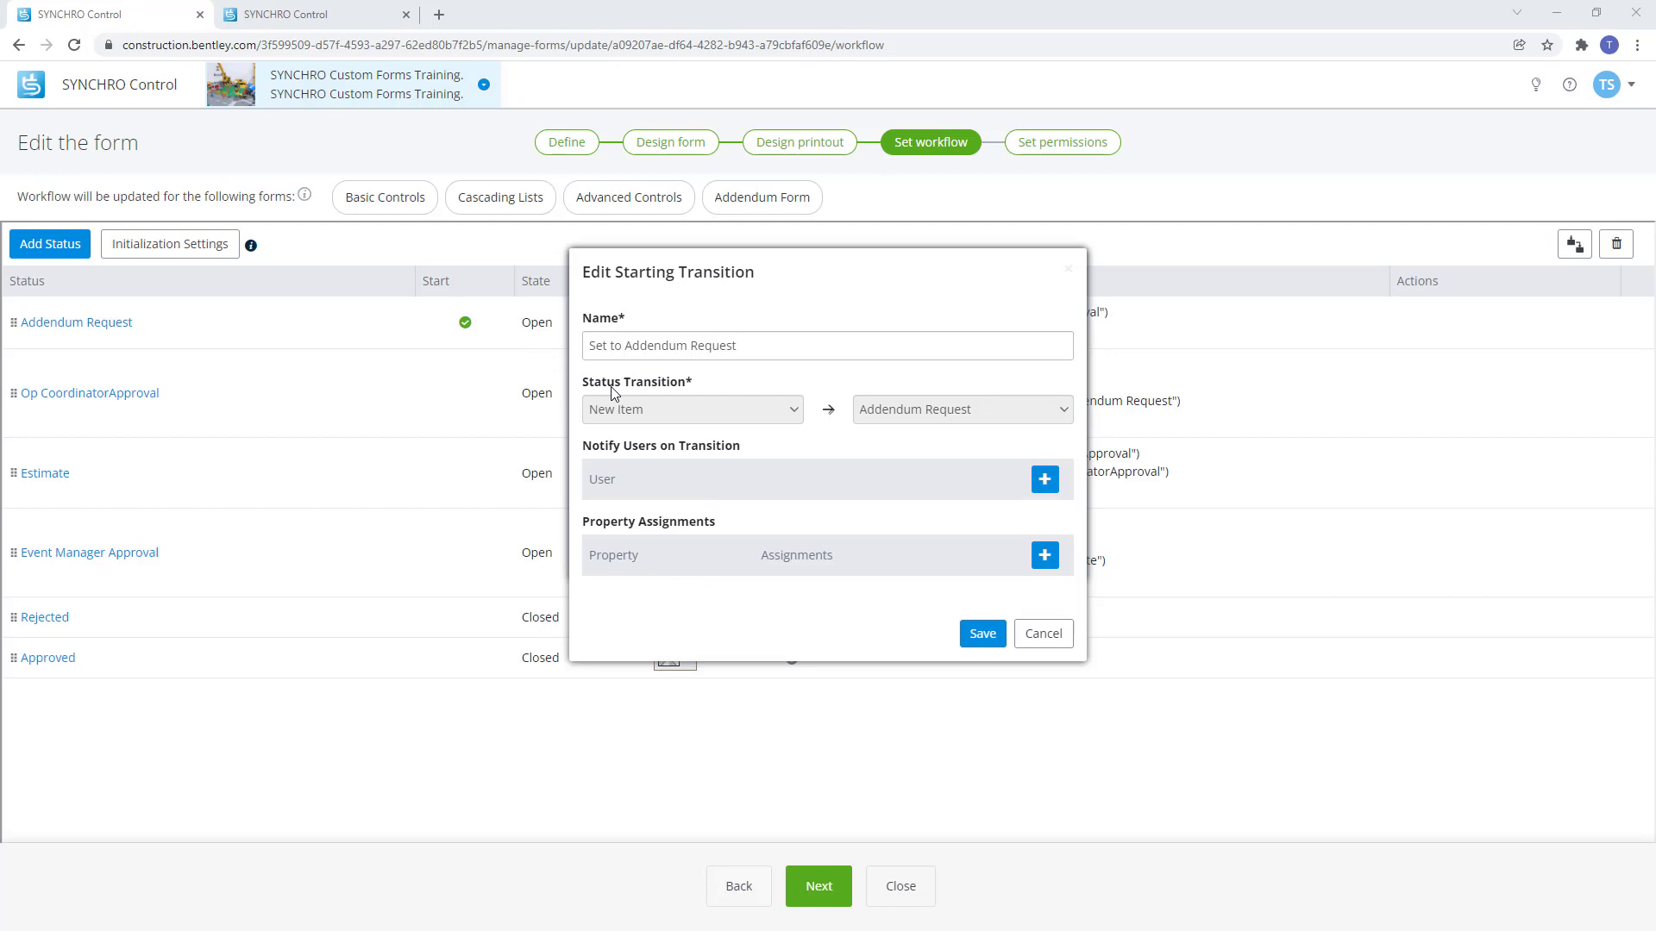
Notify one specific user on the starting transition, removing the extra Role: Admin entry.
{"action": "left_click", "coordinate": [1046, 483]}
{"action": "left_click", "coordinate": [1001, 523]}
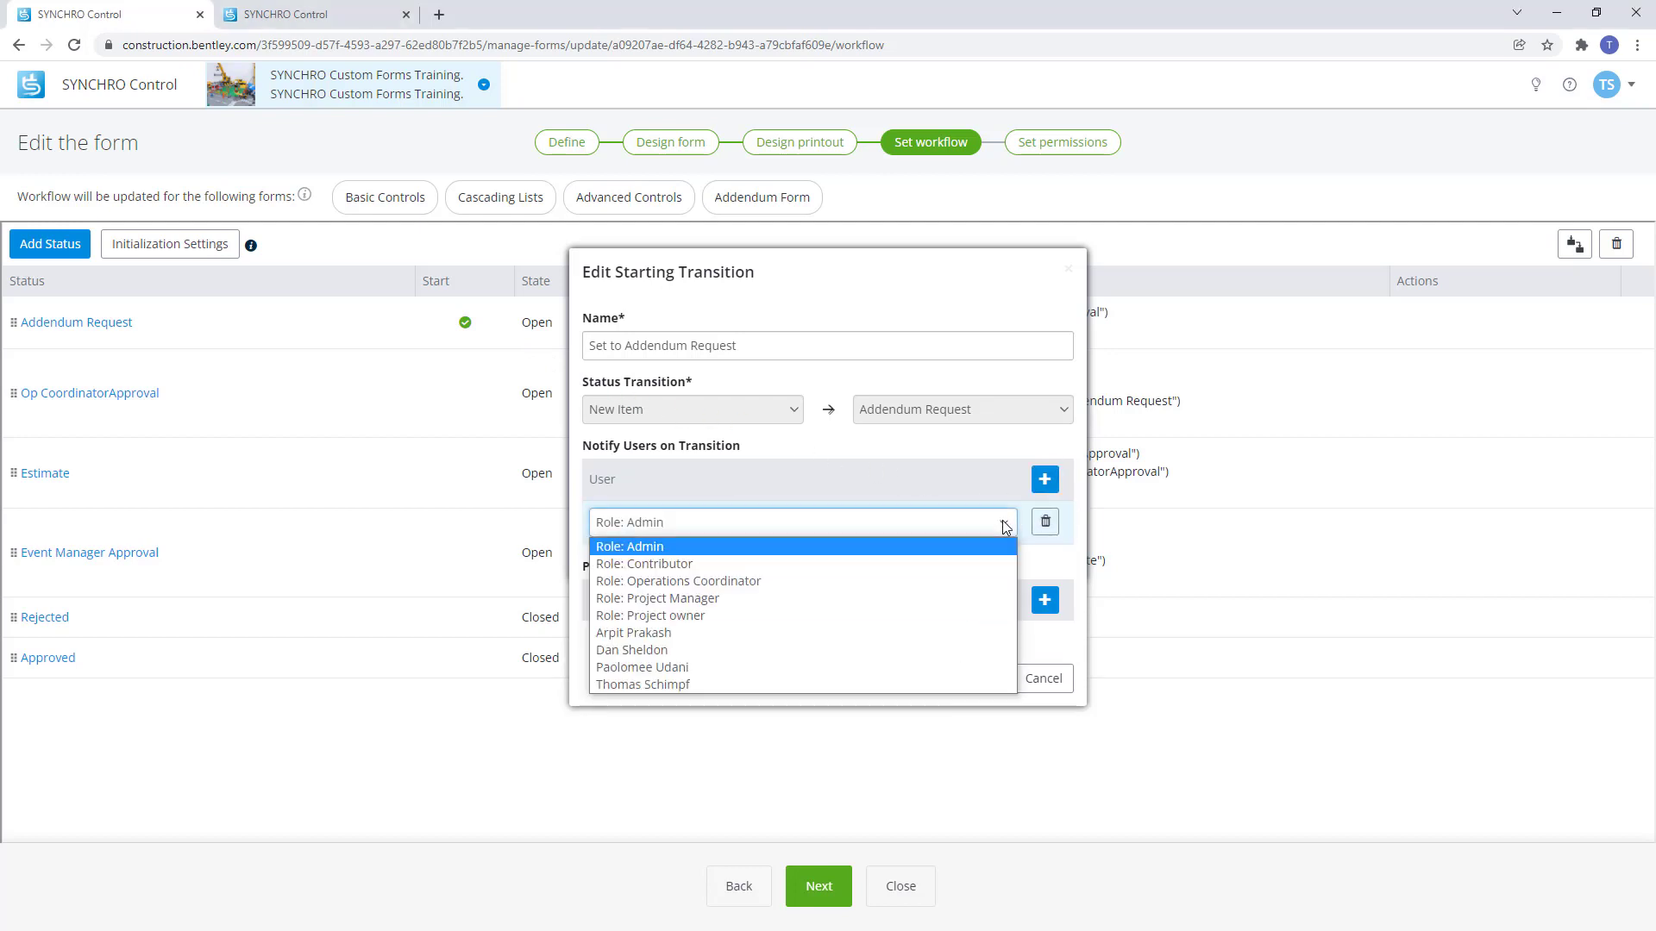
{"action": "left_click", "coordinate": [804, 683]}
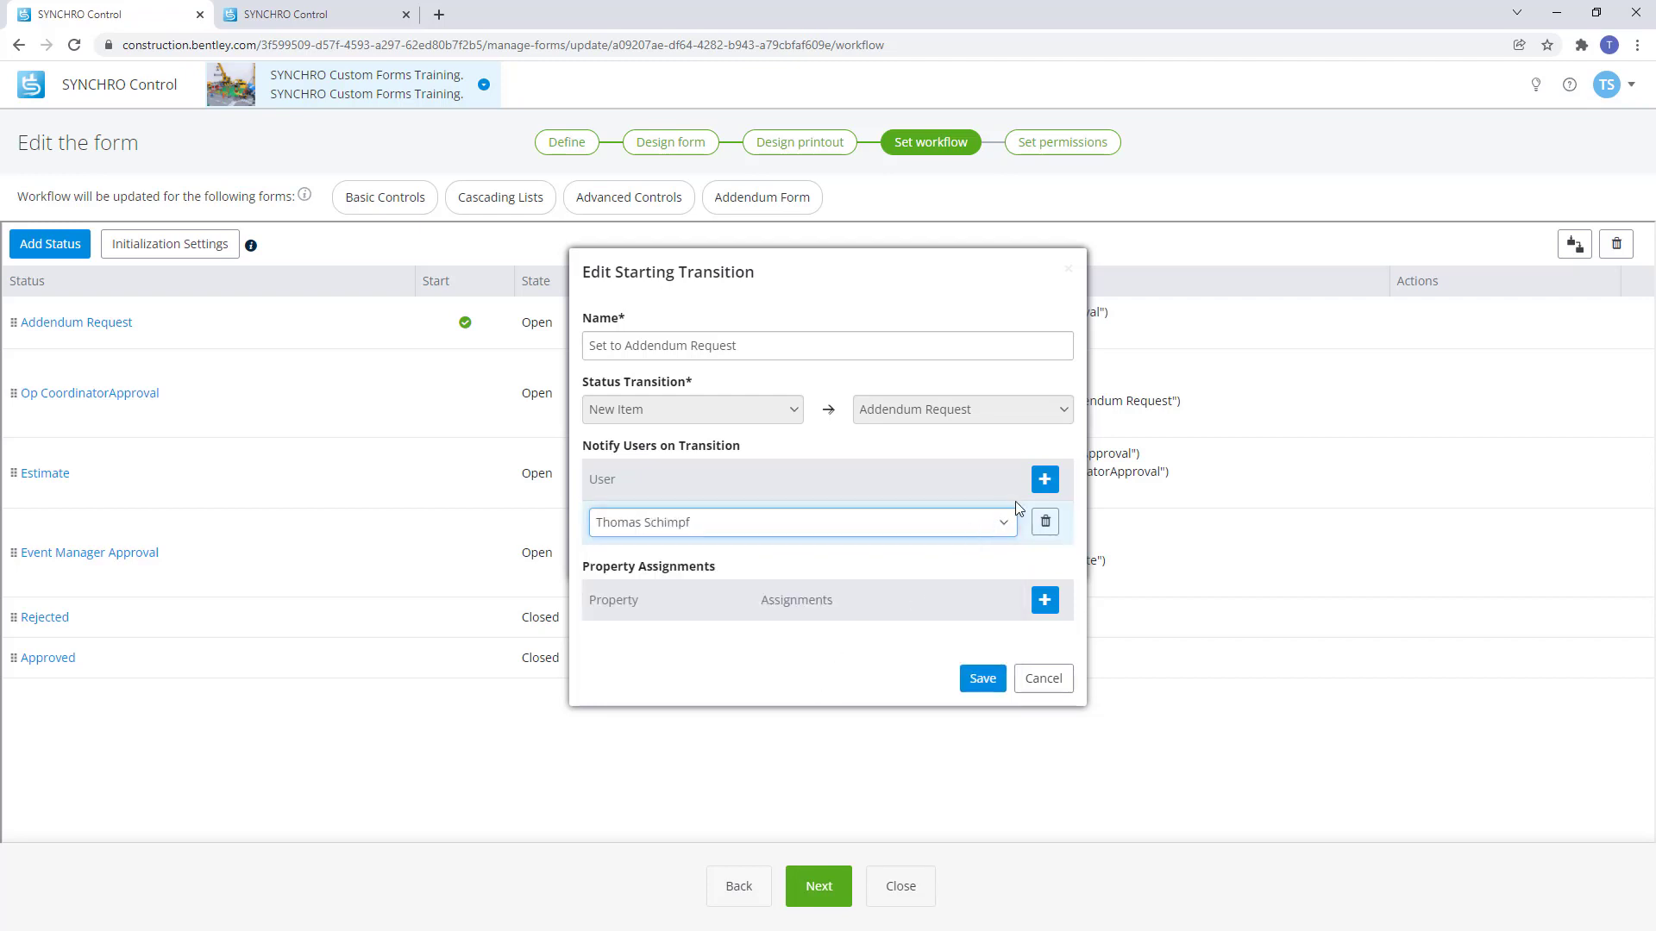
{"action": "left_click", "coordinate": [1044, 480]}
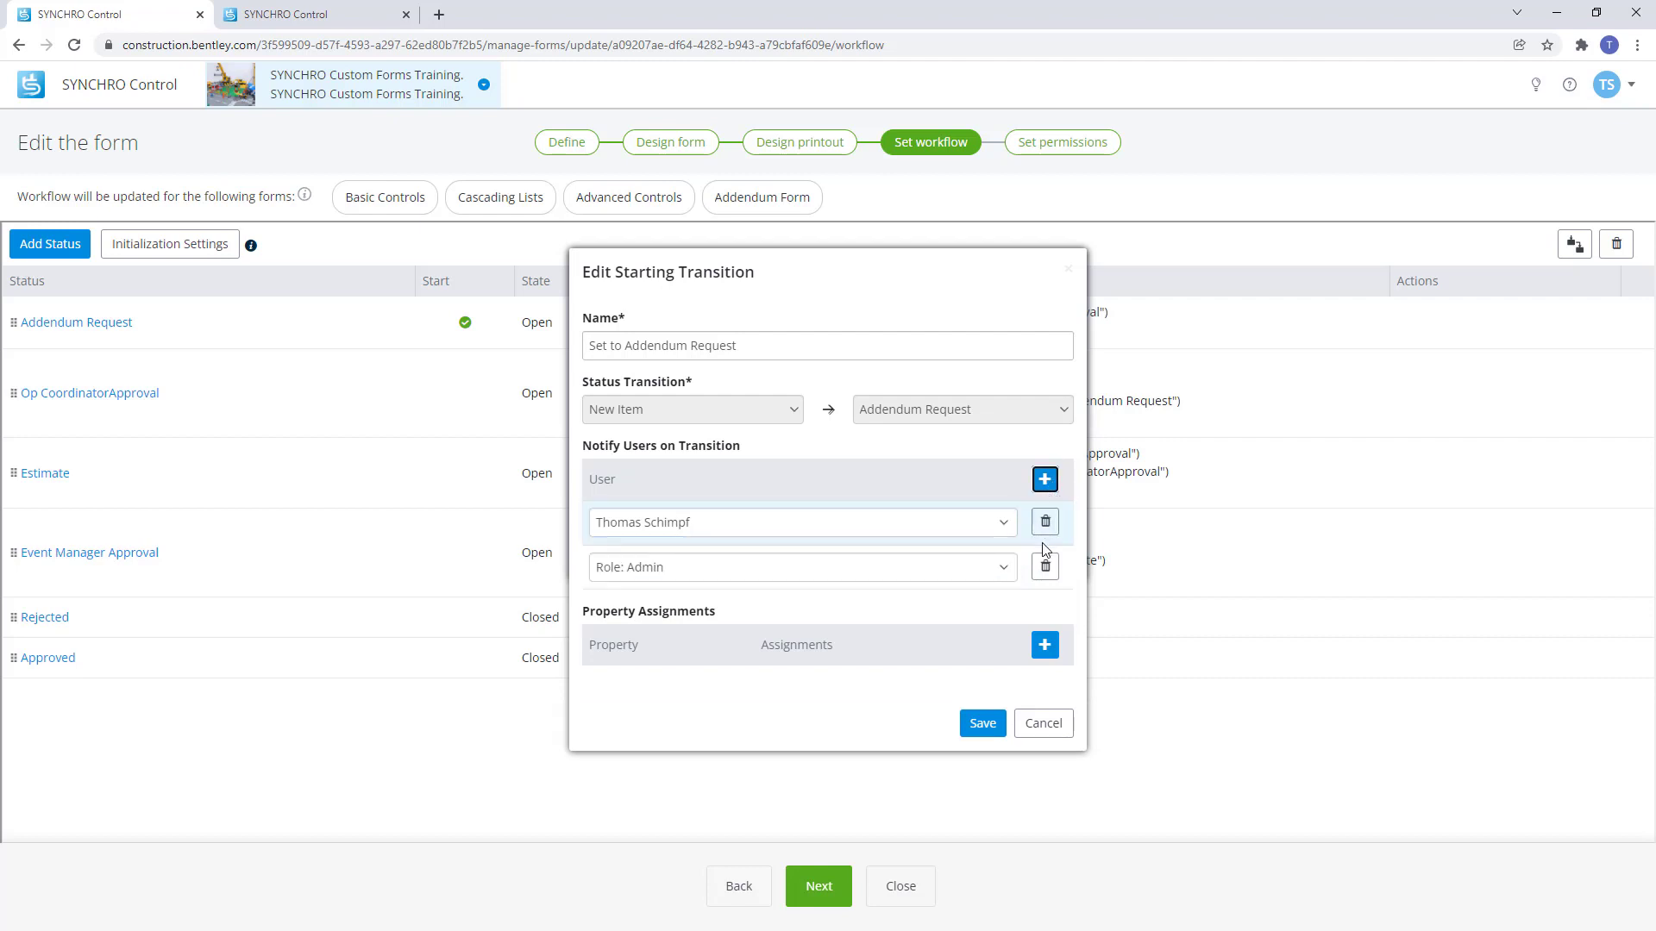
{"action": "left_click", "coordinate": [1045, 566]}
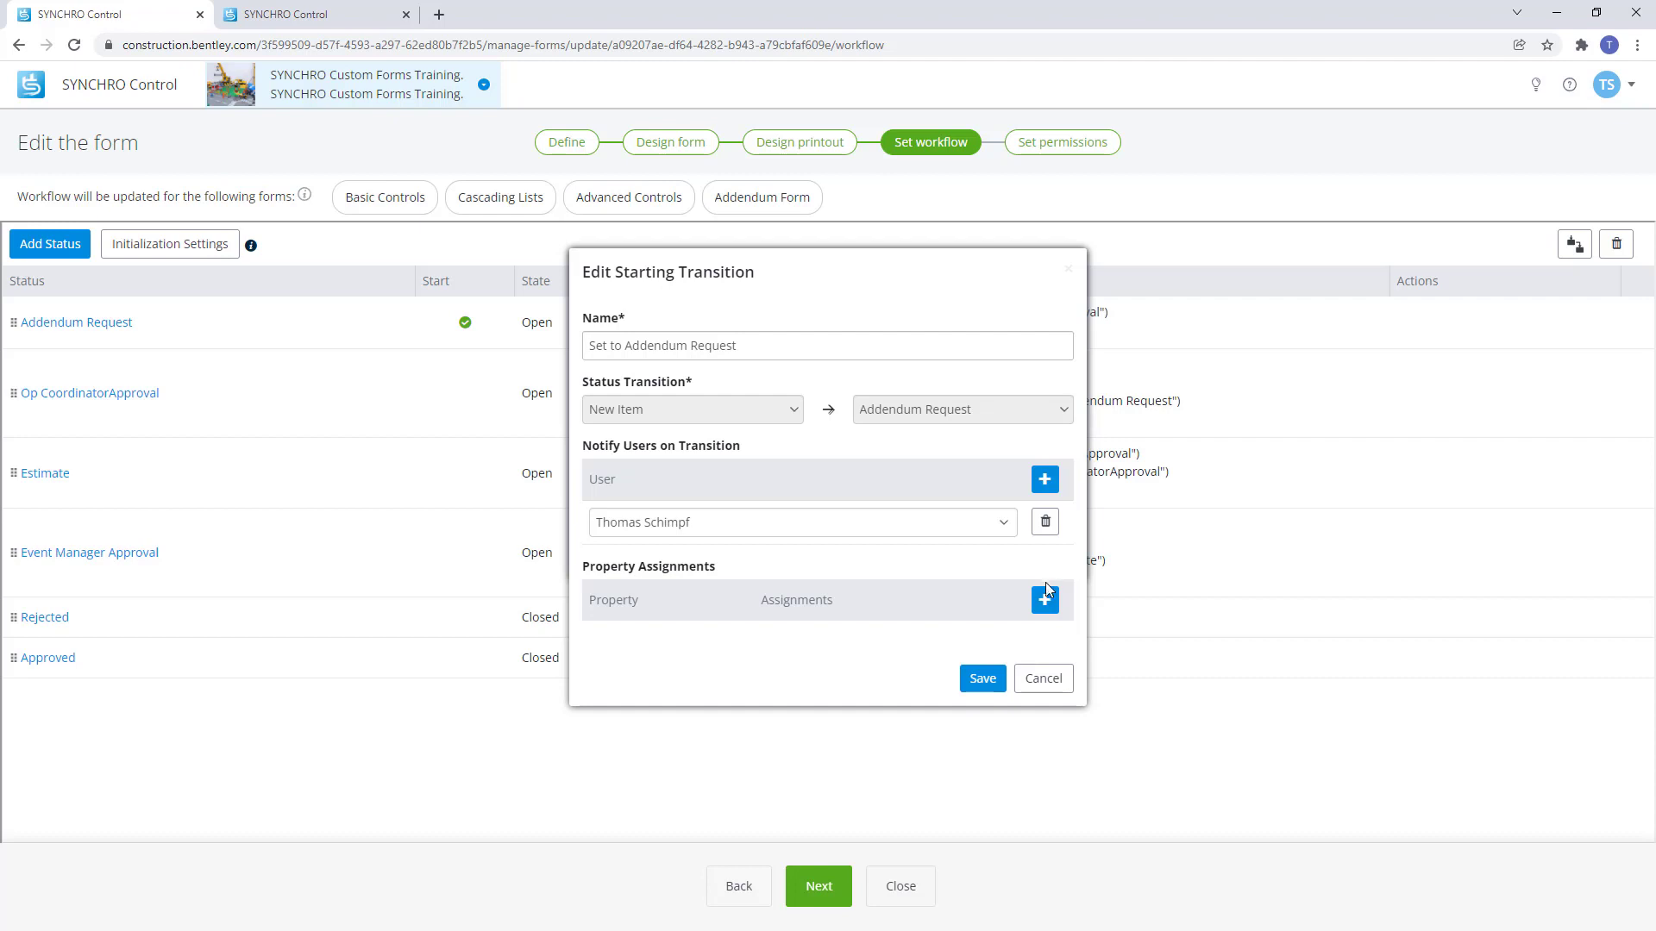
Assign the new item to a specific user and set its Due Date to 7 days.
{"action": "left_click", "coordinate": [1044, 596]}
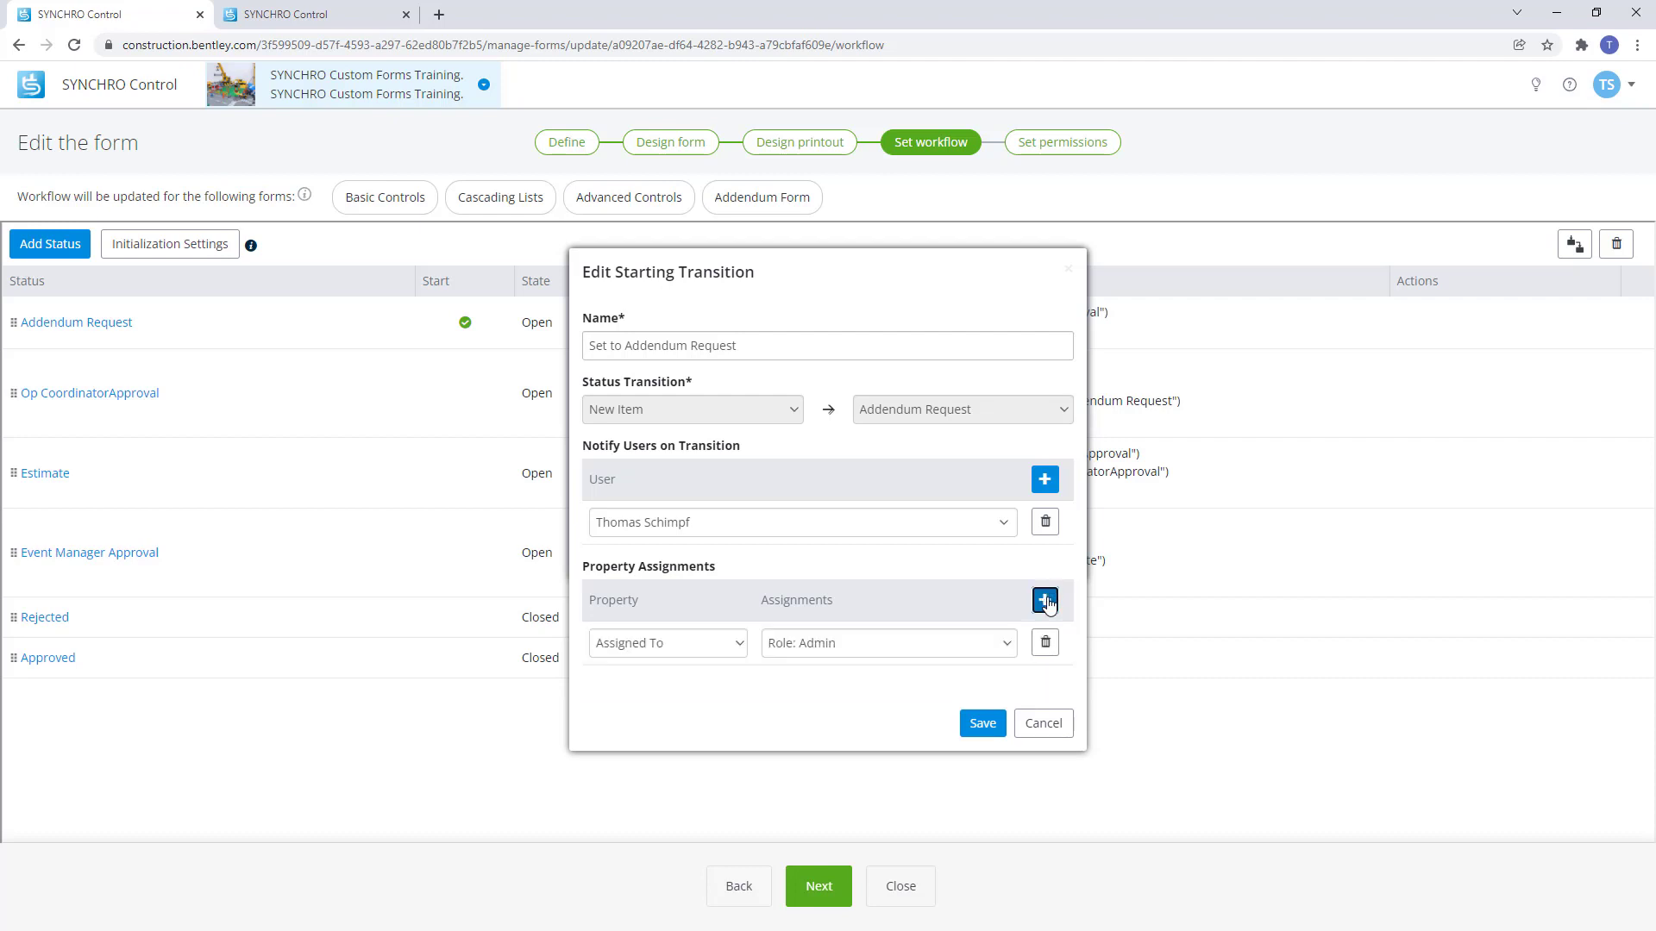
{"action": "left_click", "coordinate": [1008, 644]}
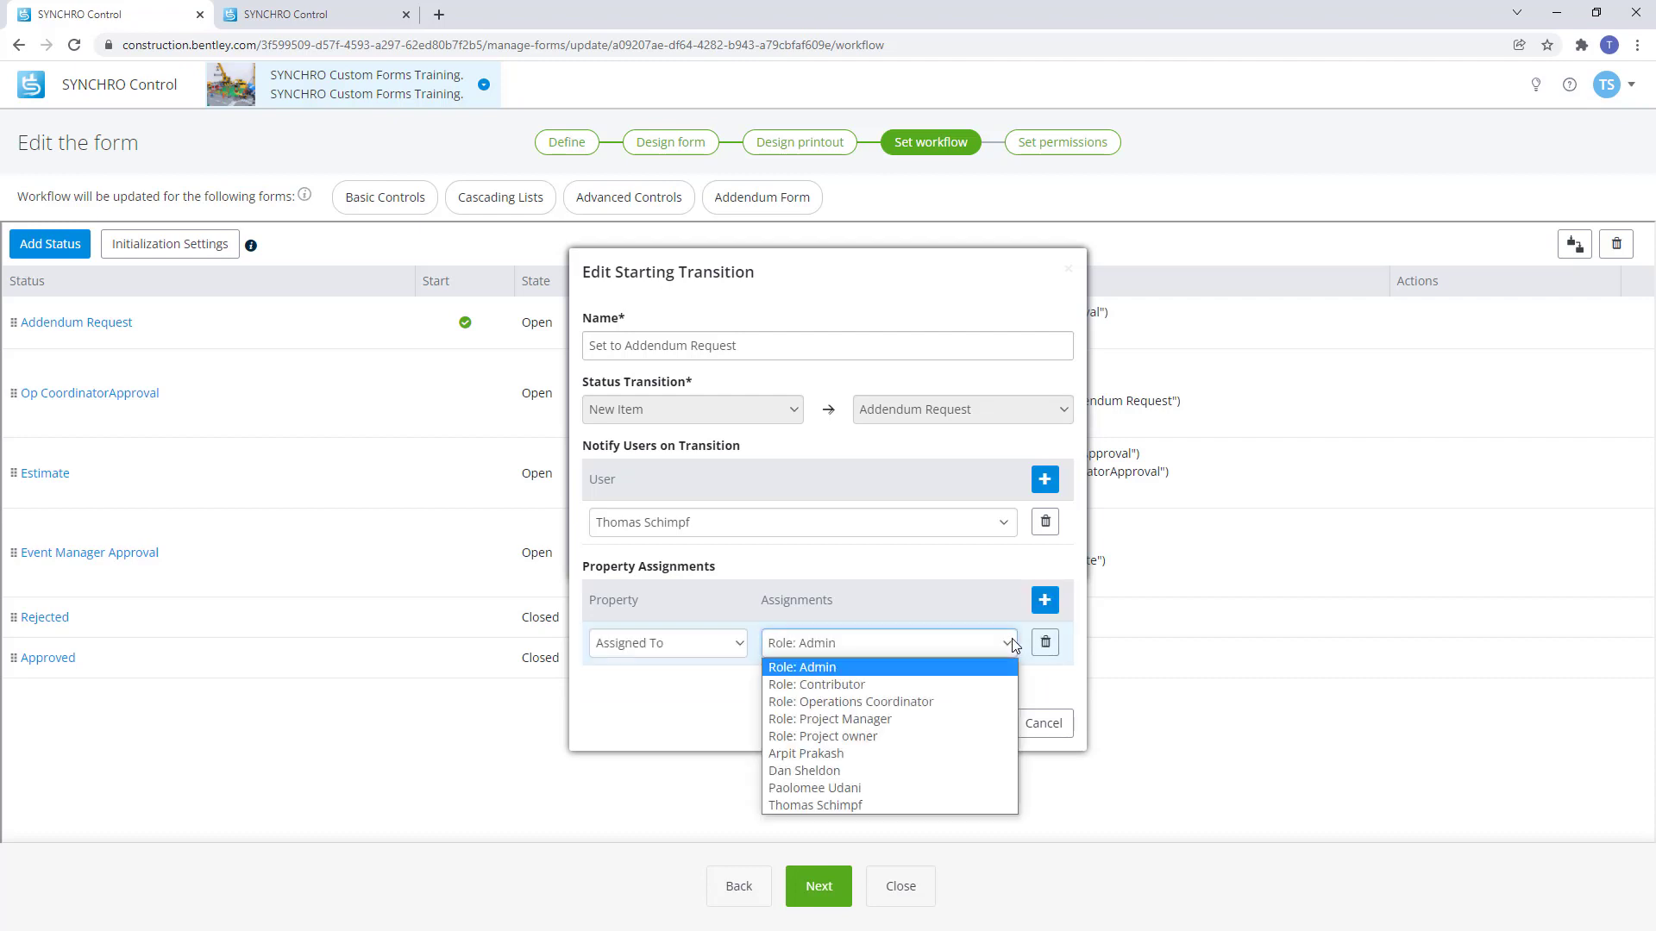
{"action": "left_click", "coordinate": [911, 802]}
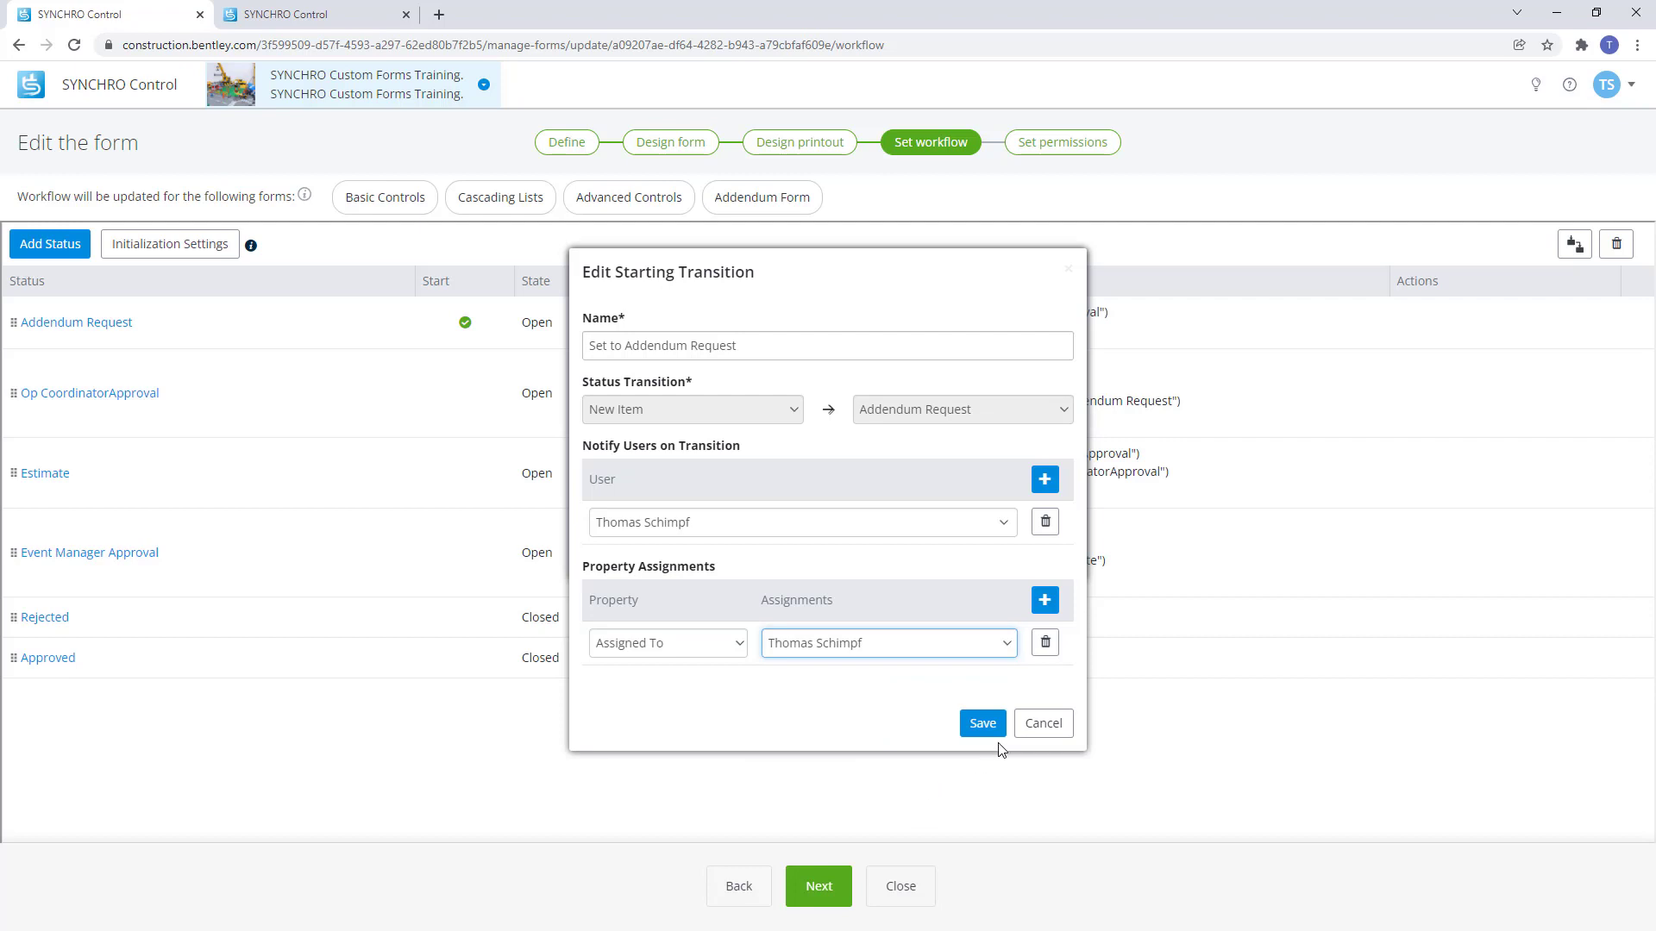
{"action": "left_click", "coordinate": [1044, 599]}
{"action": "left_click", "coordinate": [739, 688]}
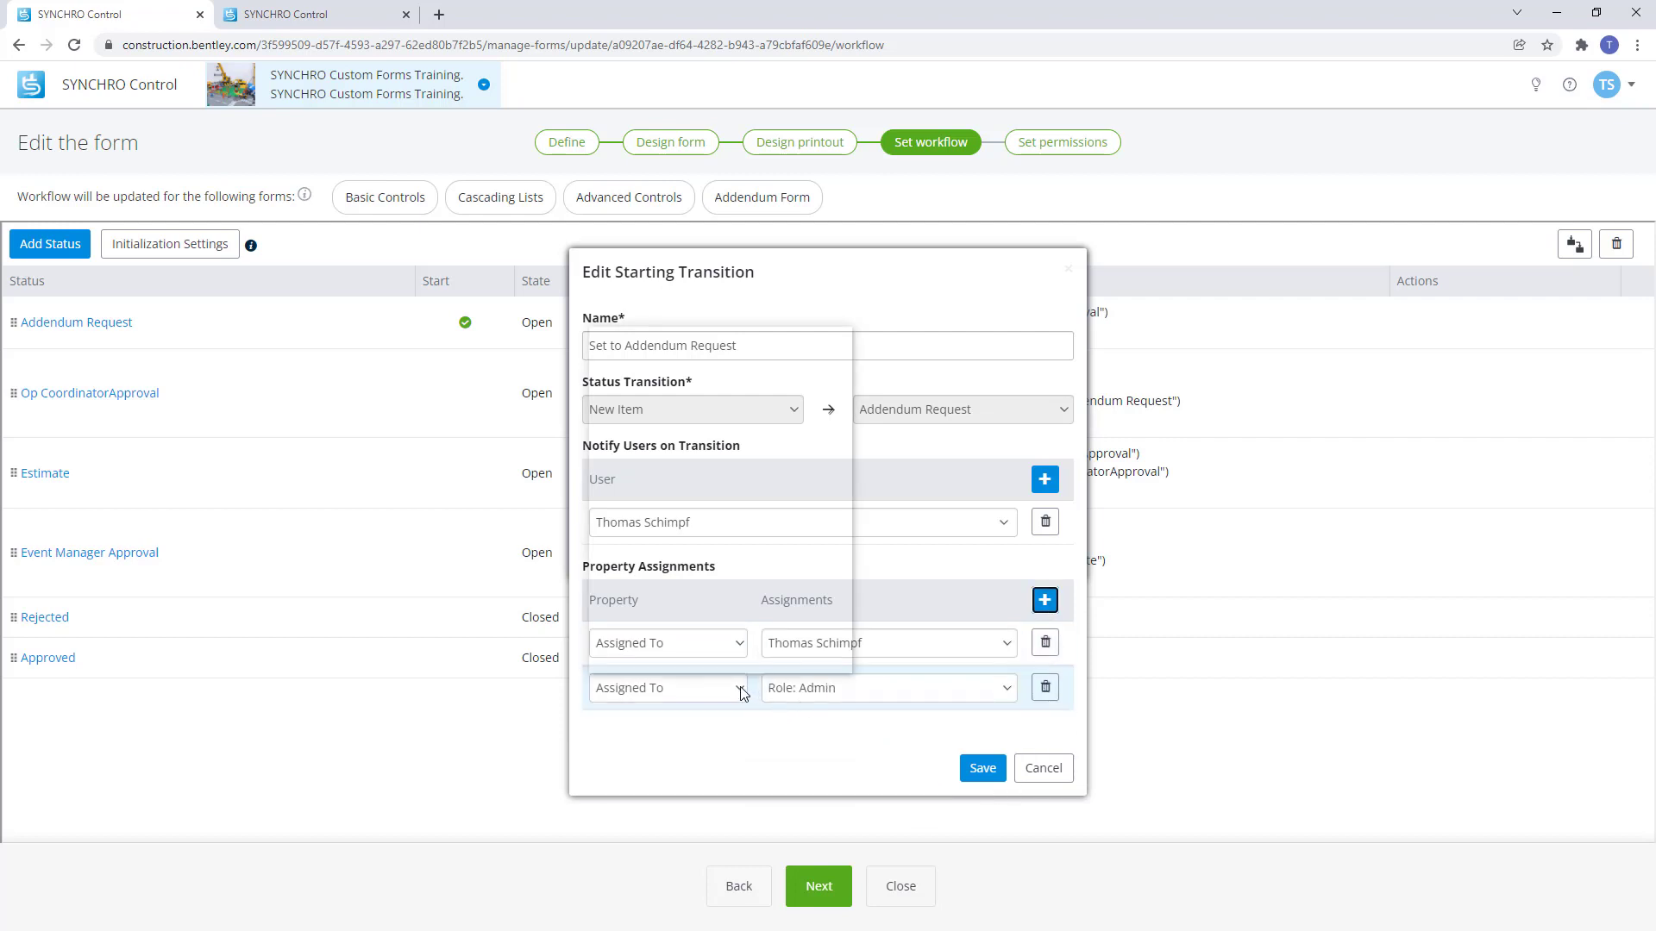
{"action": "left_click", "coordinate": [687, 669]}
{"action": "left_click", "coordinate": [798, 687]}
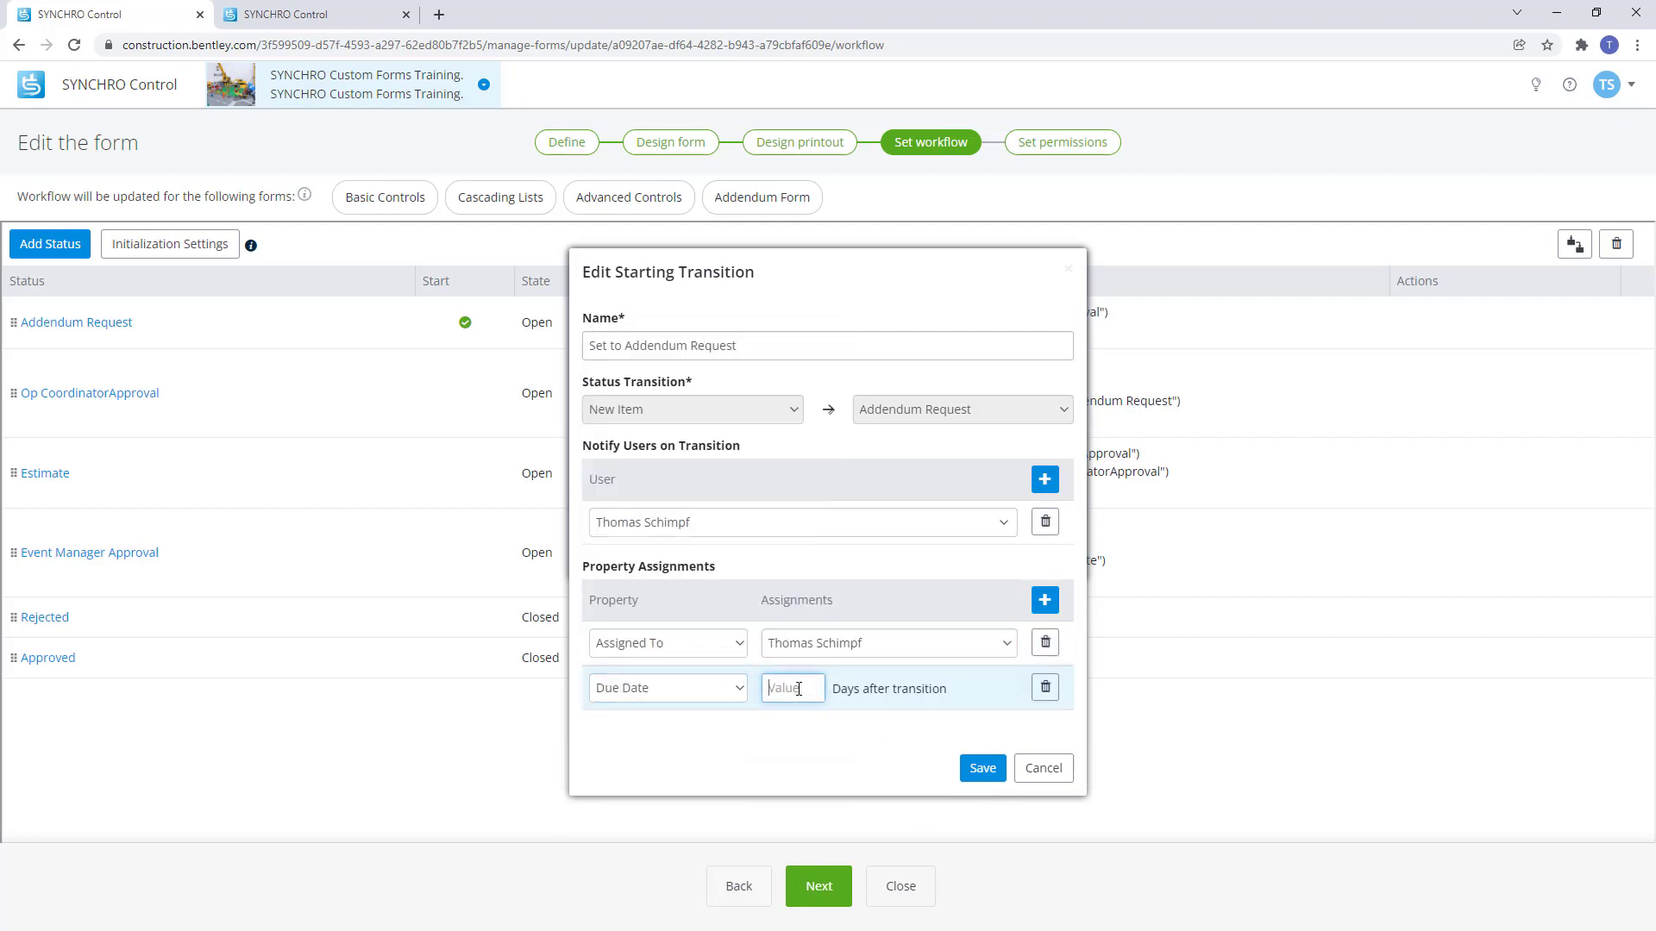
{"action": "type", "text": "7"}
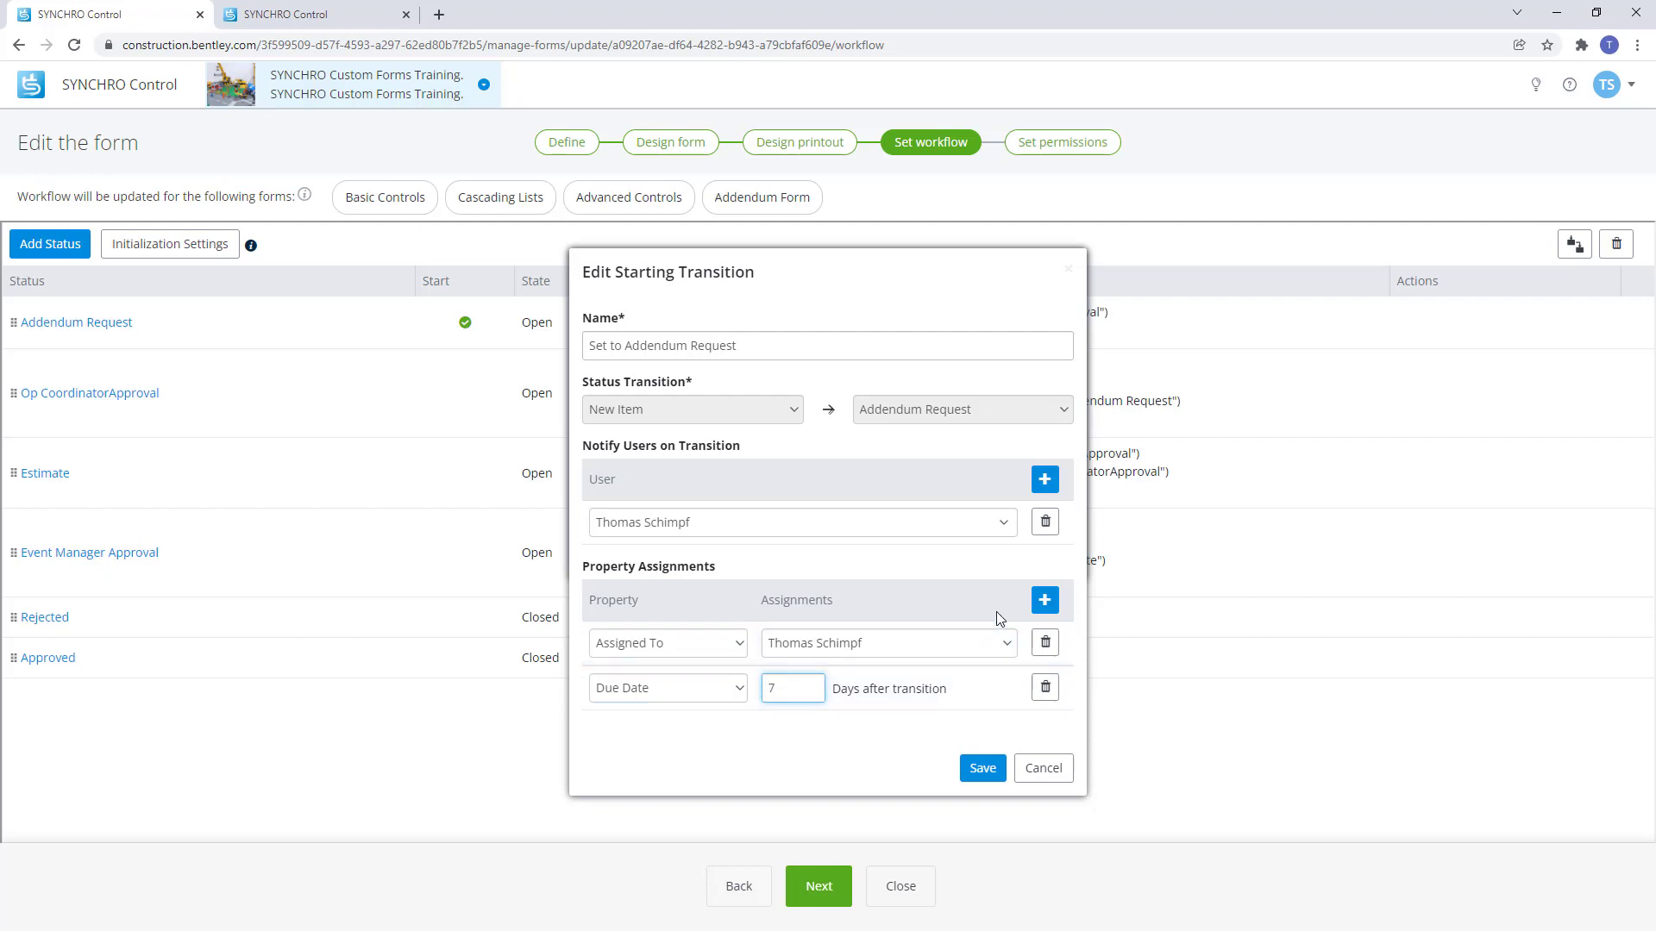
Remove the unwanted As Built Value D3-2 assignment and save the starting transition.
{"action": "left_click", "coordinate": [1045, 600]}
{"action": "left_click", "coordinate": [727, 749]}
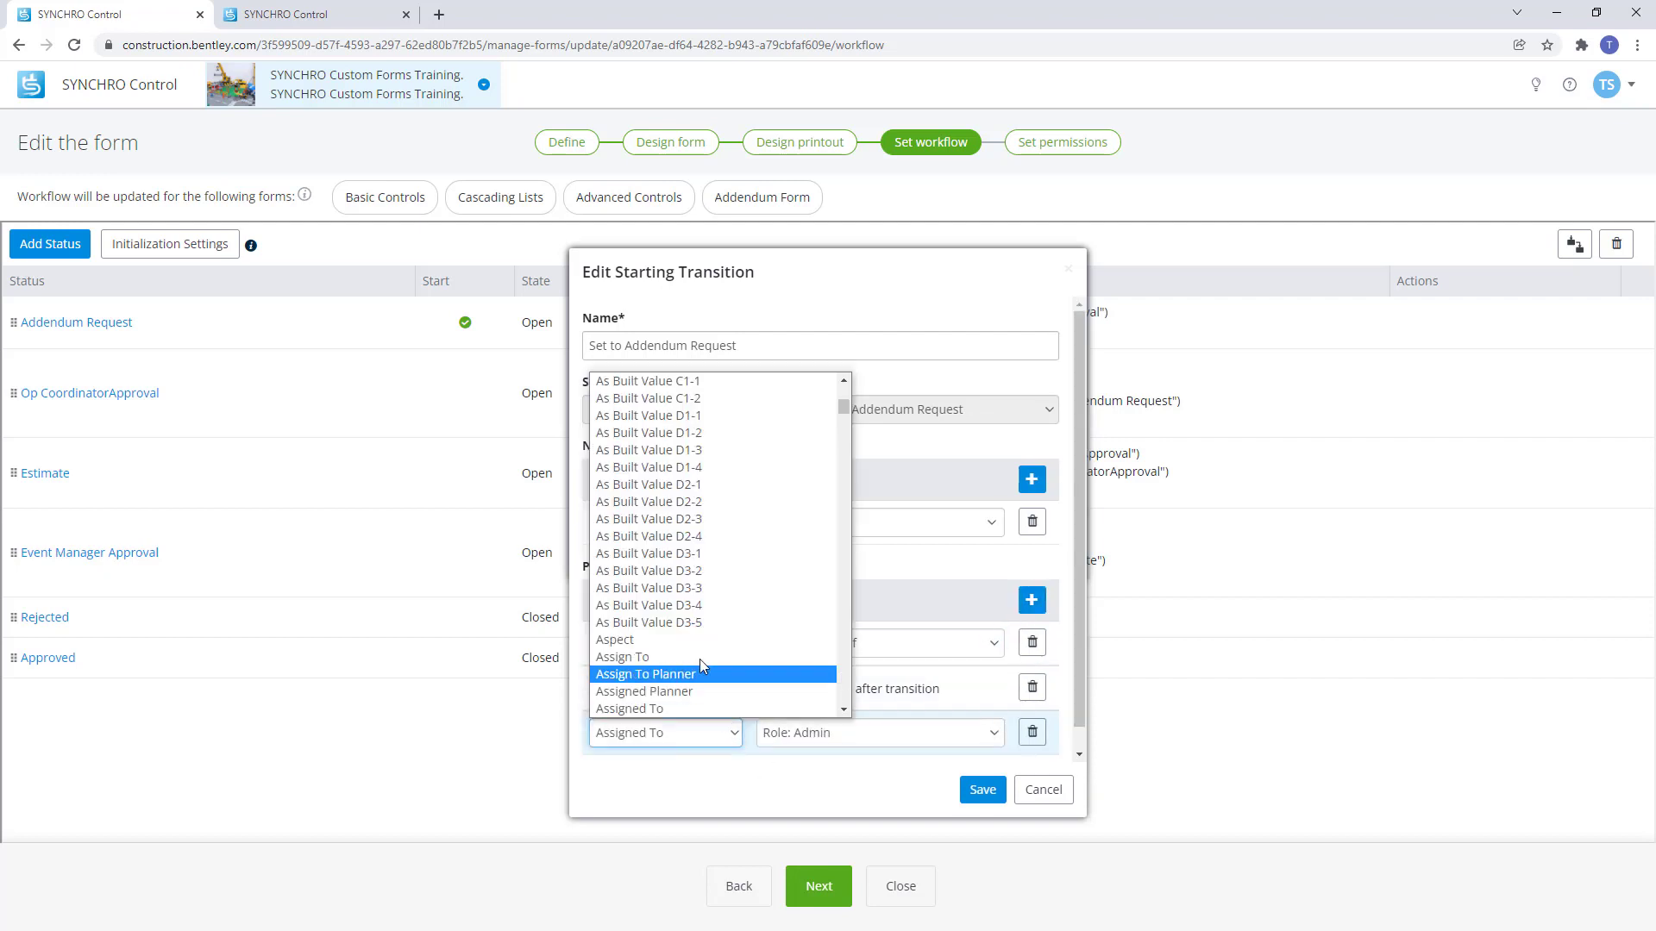
{"action": "left_click", "coordinate": [690, 487]}
{"action": "left_click", "coordinate": [808, 733]}
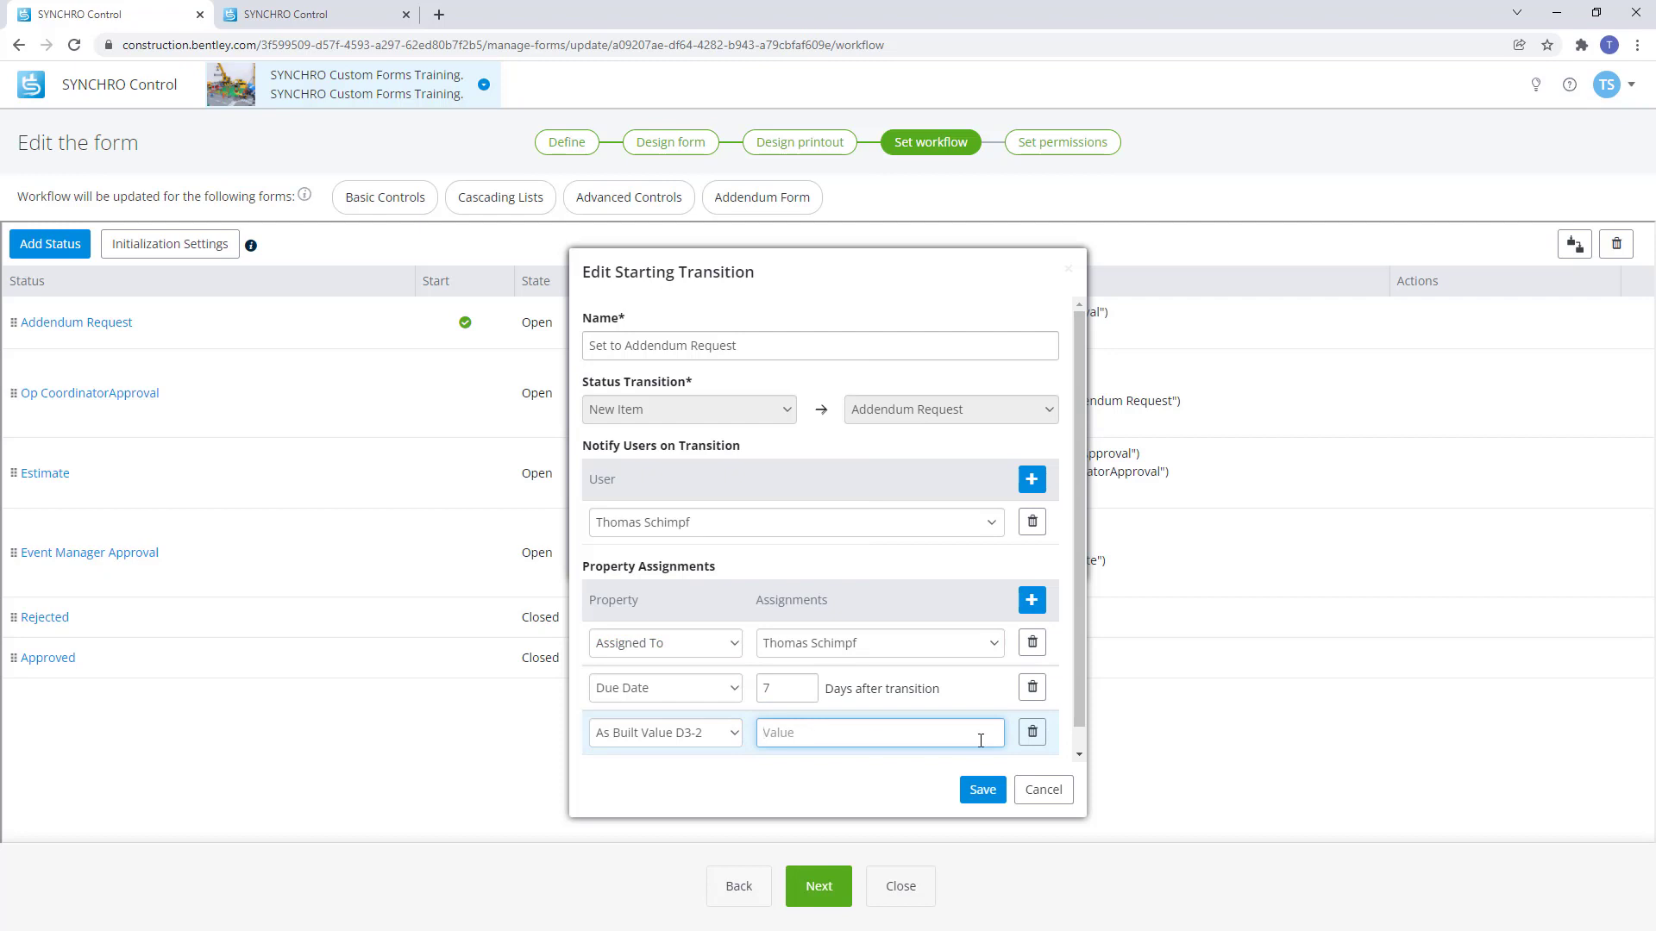
{"action": "left_click", "coordinate": [1032, 733]}
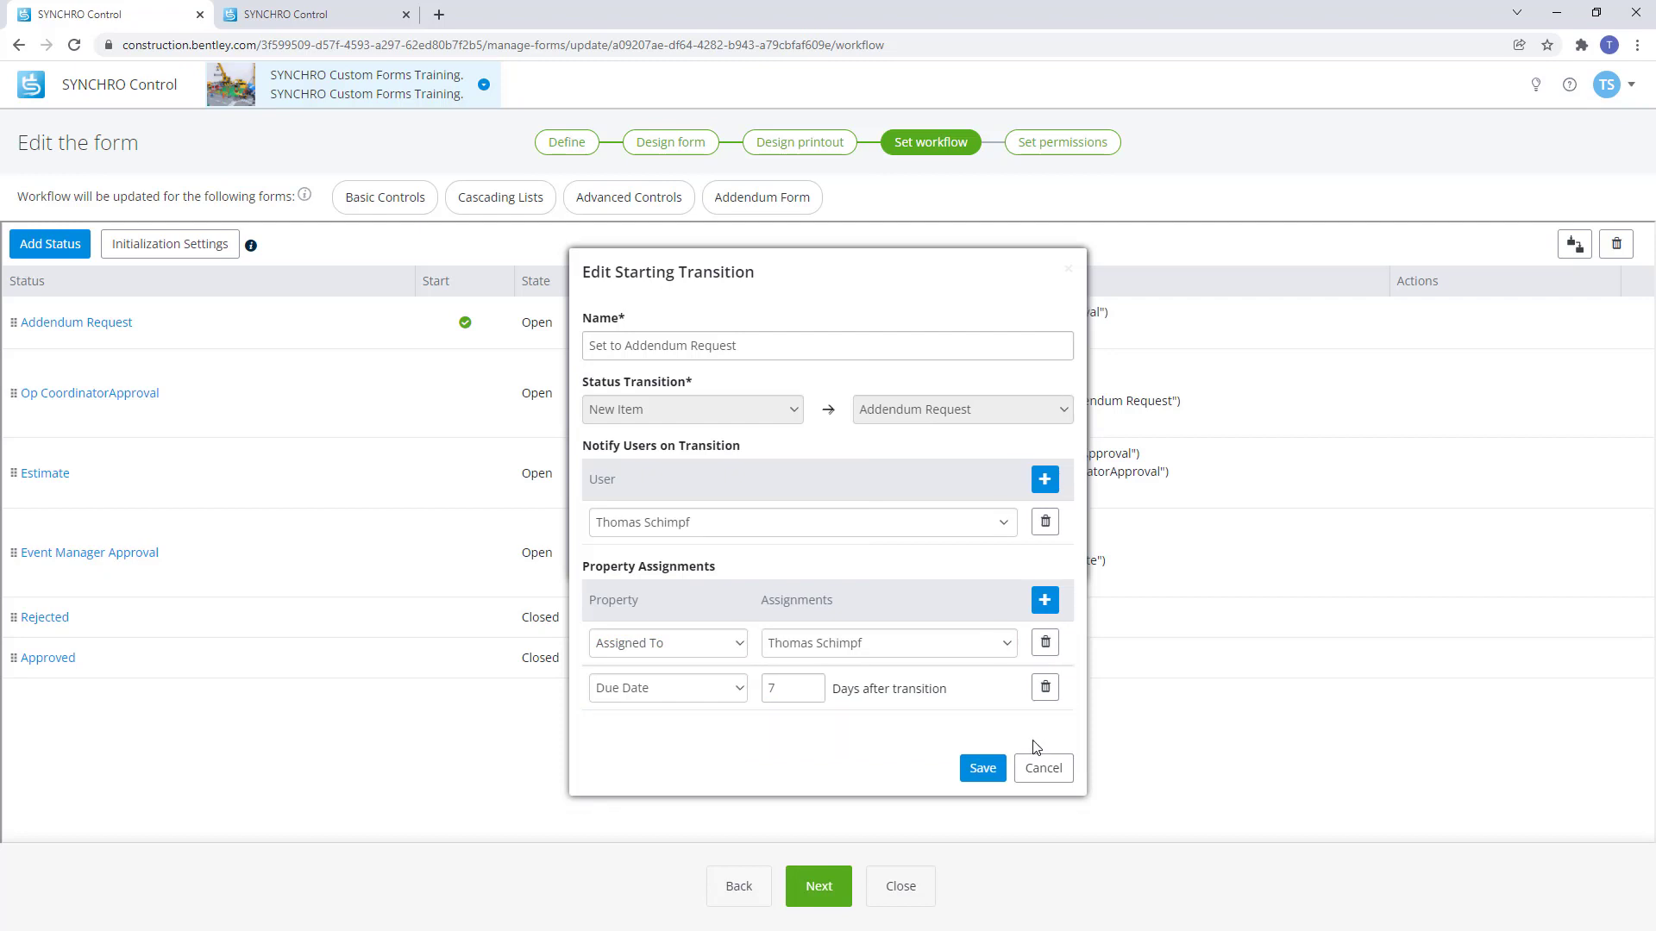
{"action": "left_click", "coordinate": [985, 769]}
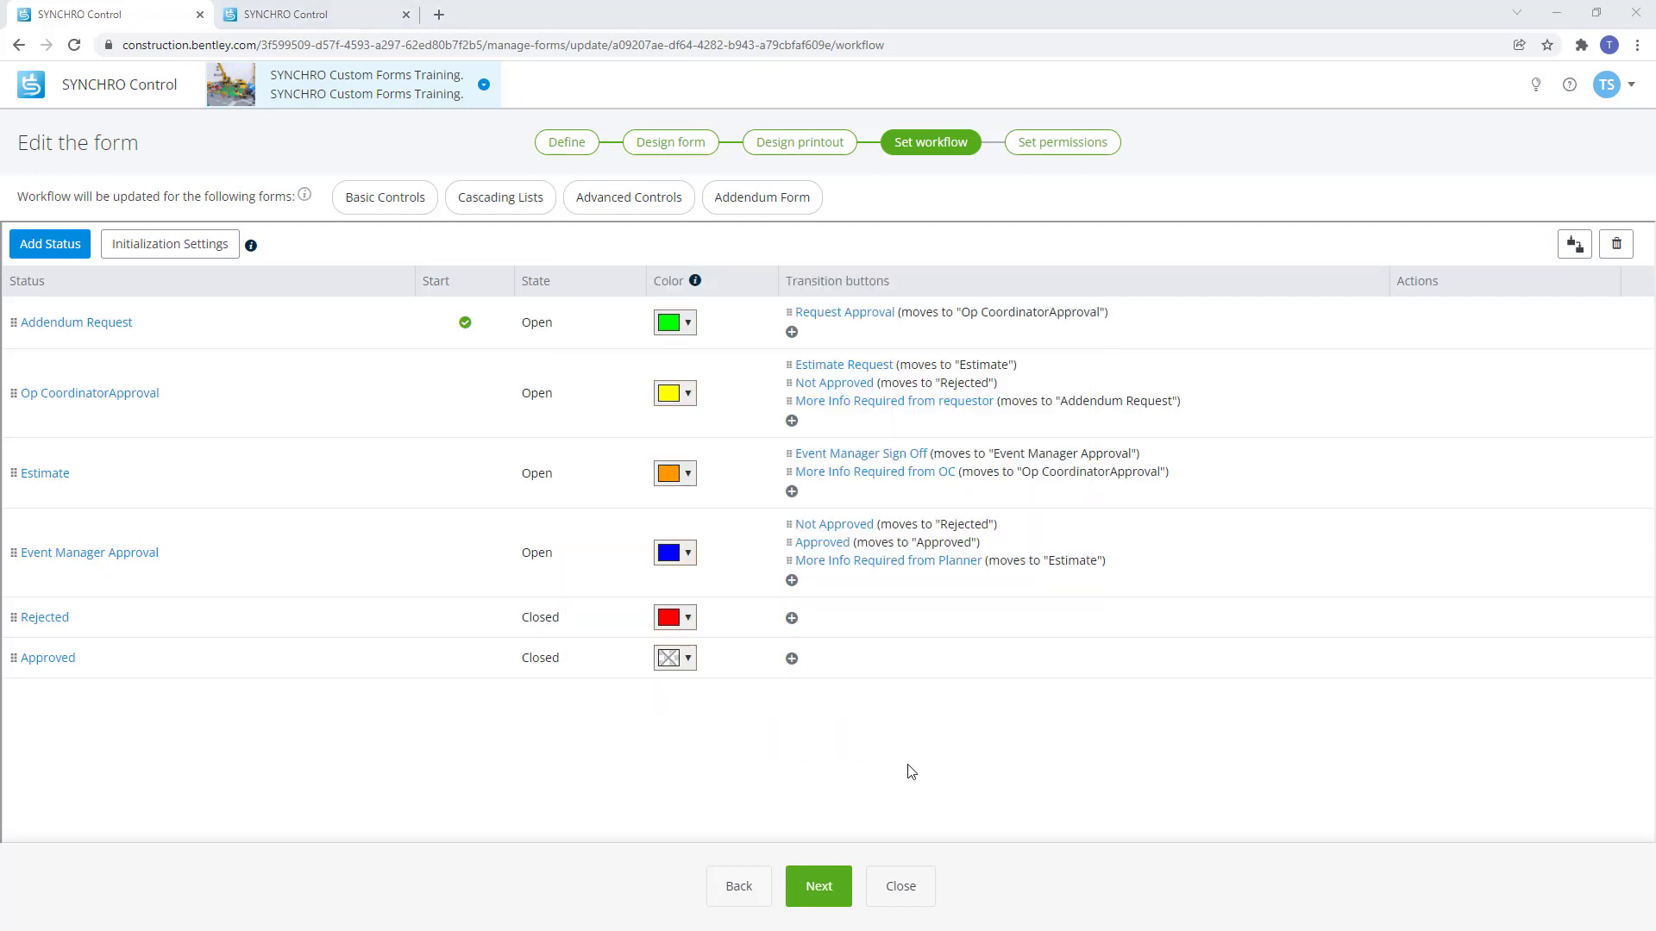
Save the test addendum form as ADD-00004 in the Open-Addendum Request status.
{"action": "left_click", "coordinate": [319, 16]}
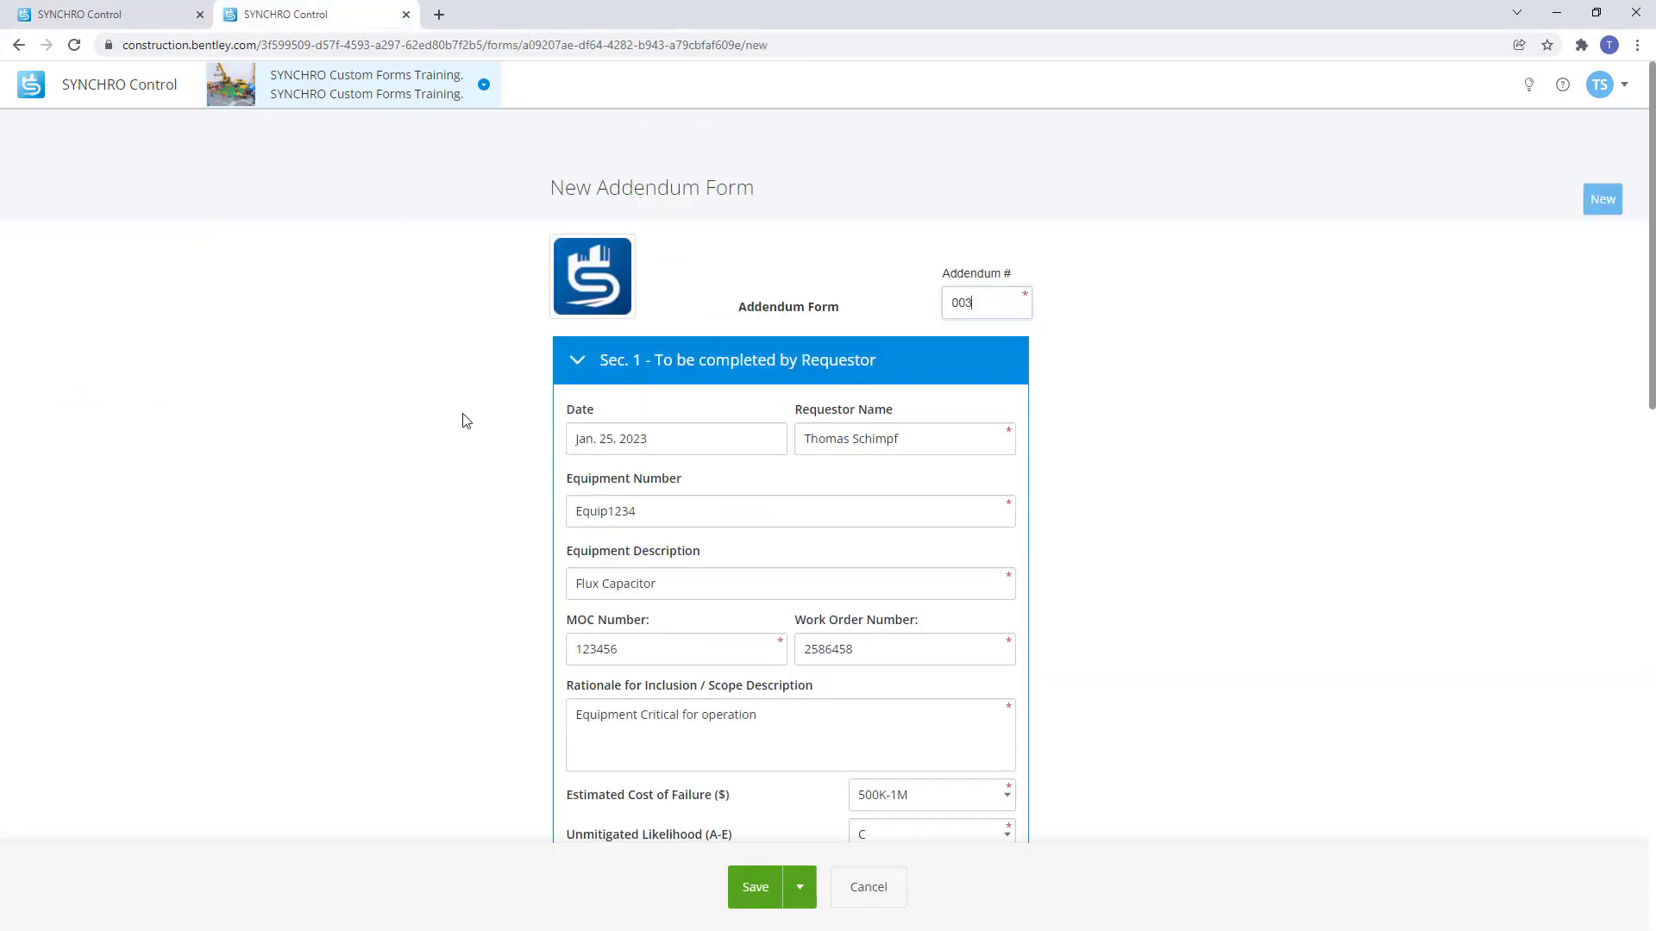
{"action": "left_click", "coordinate": [741, 884]}
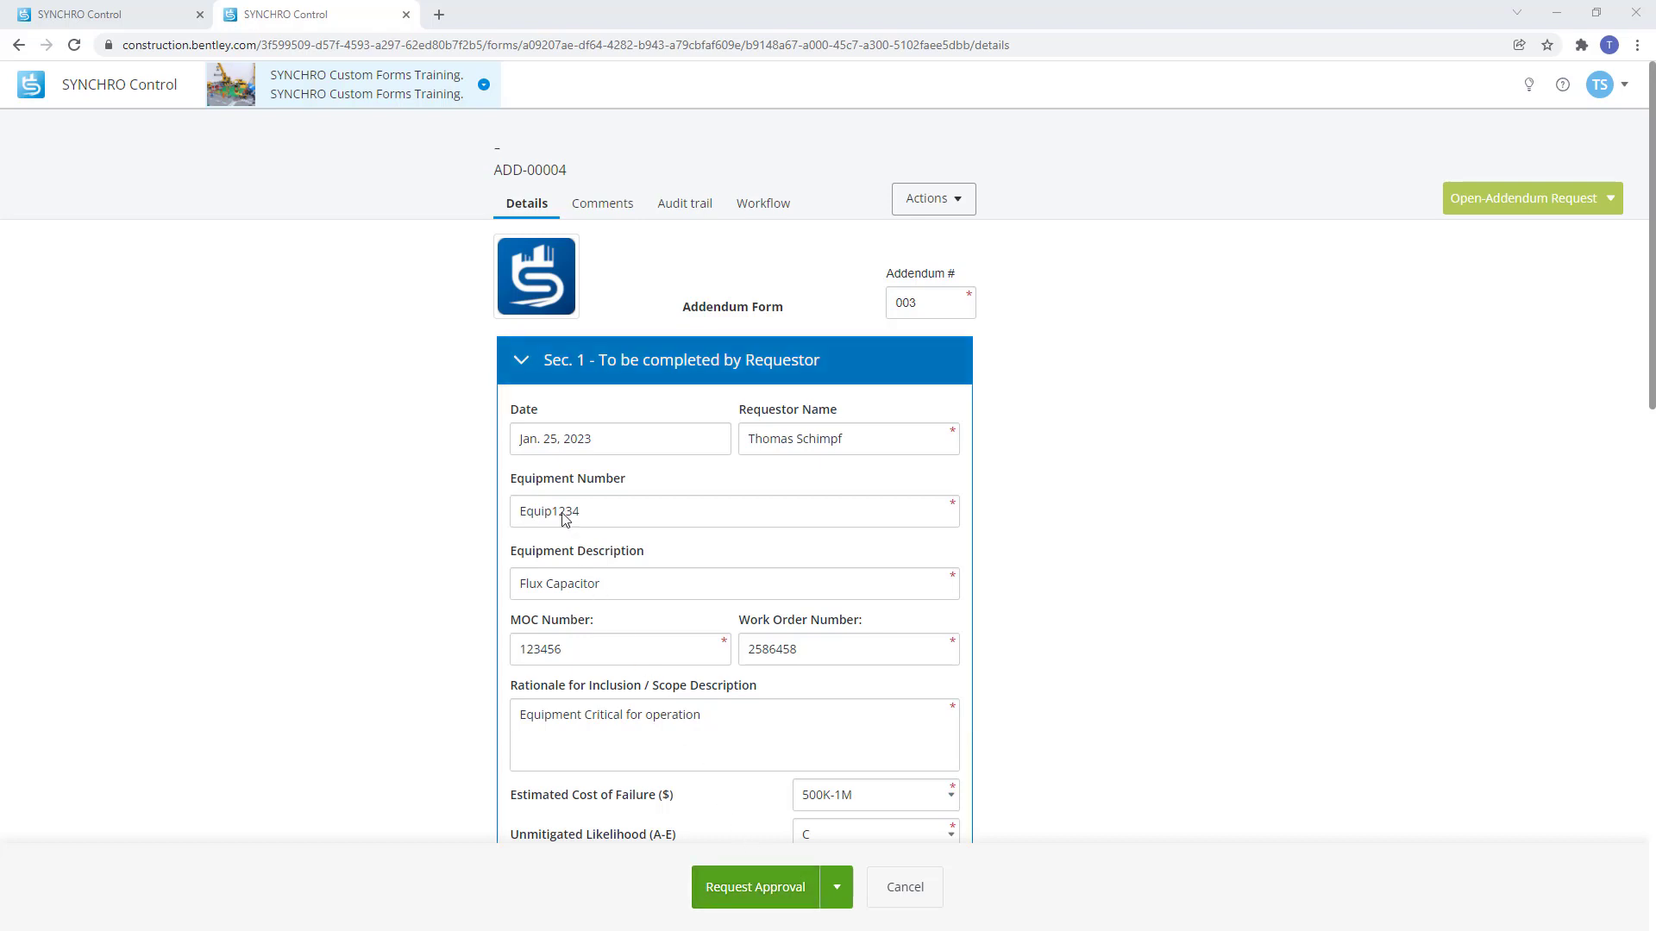
{"action": "left_click", "coordinate": [105, 18]}
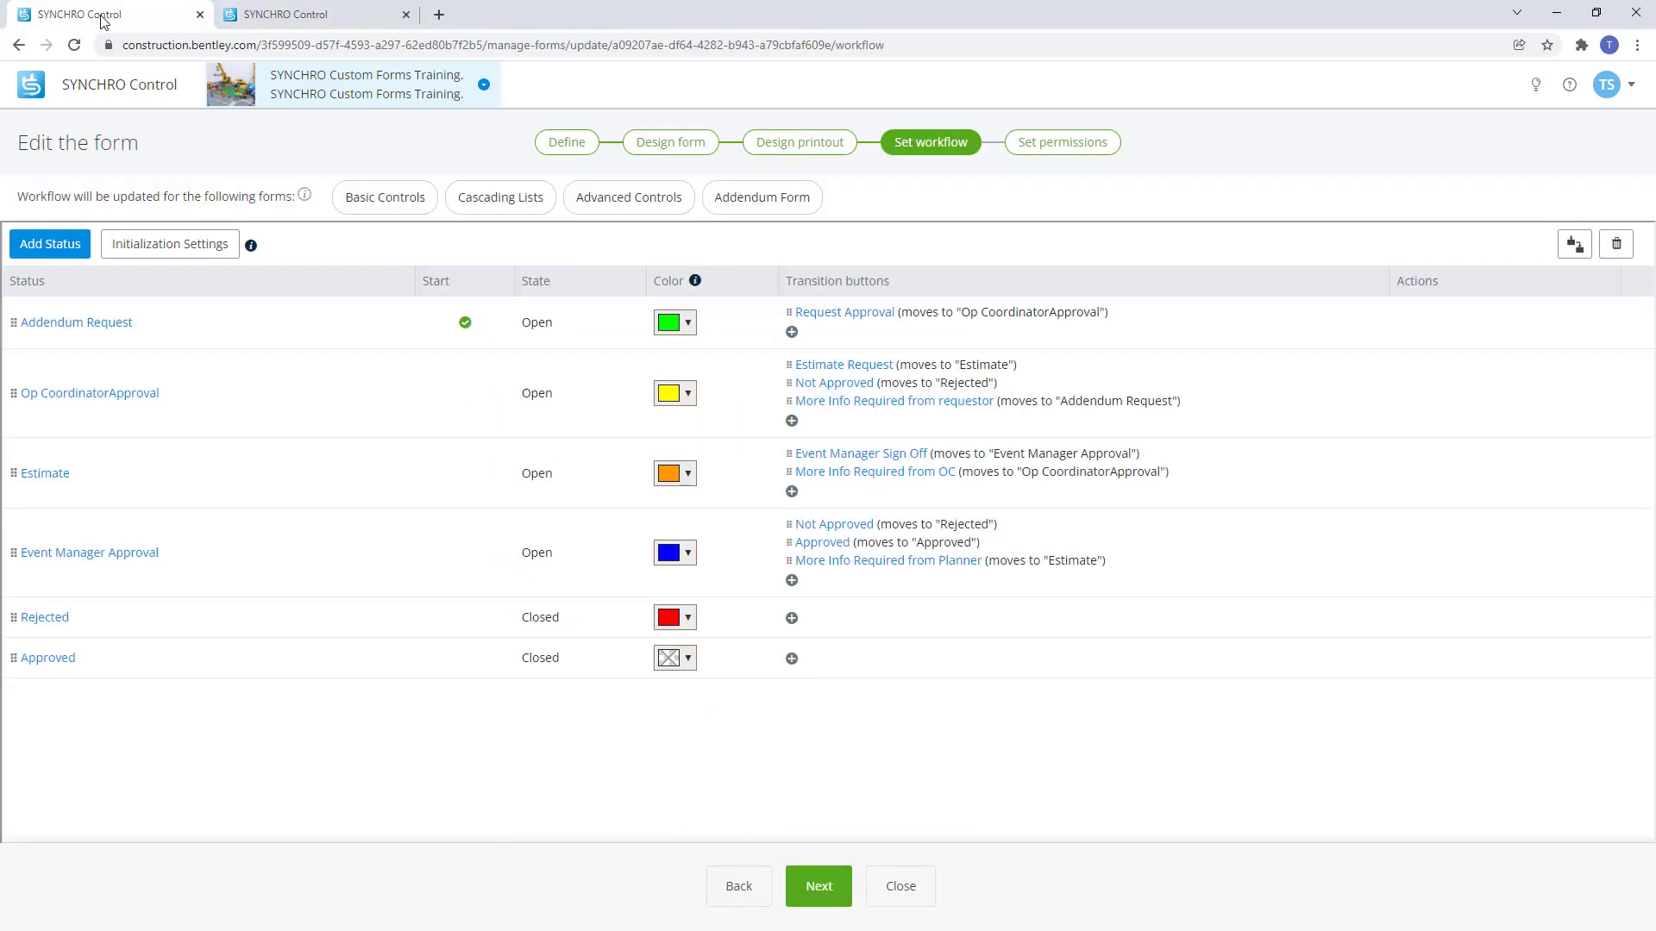
Make the Addendum Request status visible to all five roles and save the workflow.
{"action": "left_click", "coordinate": [69, 325]}
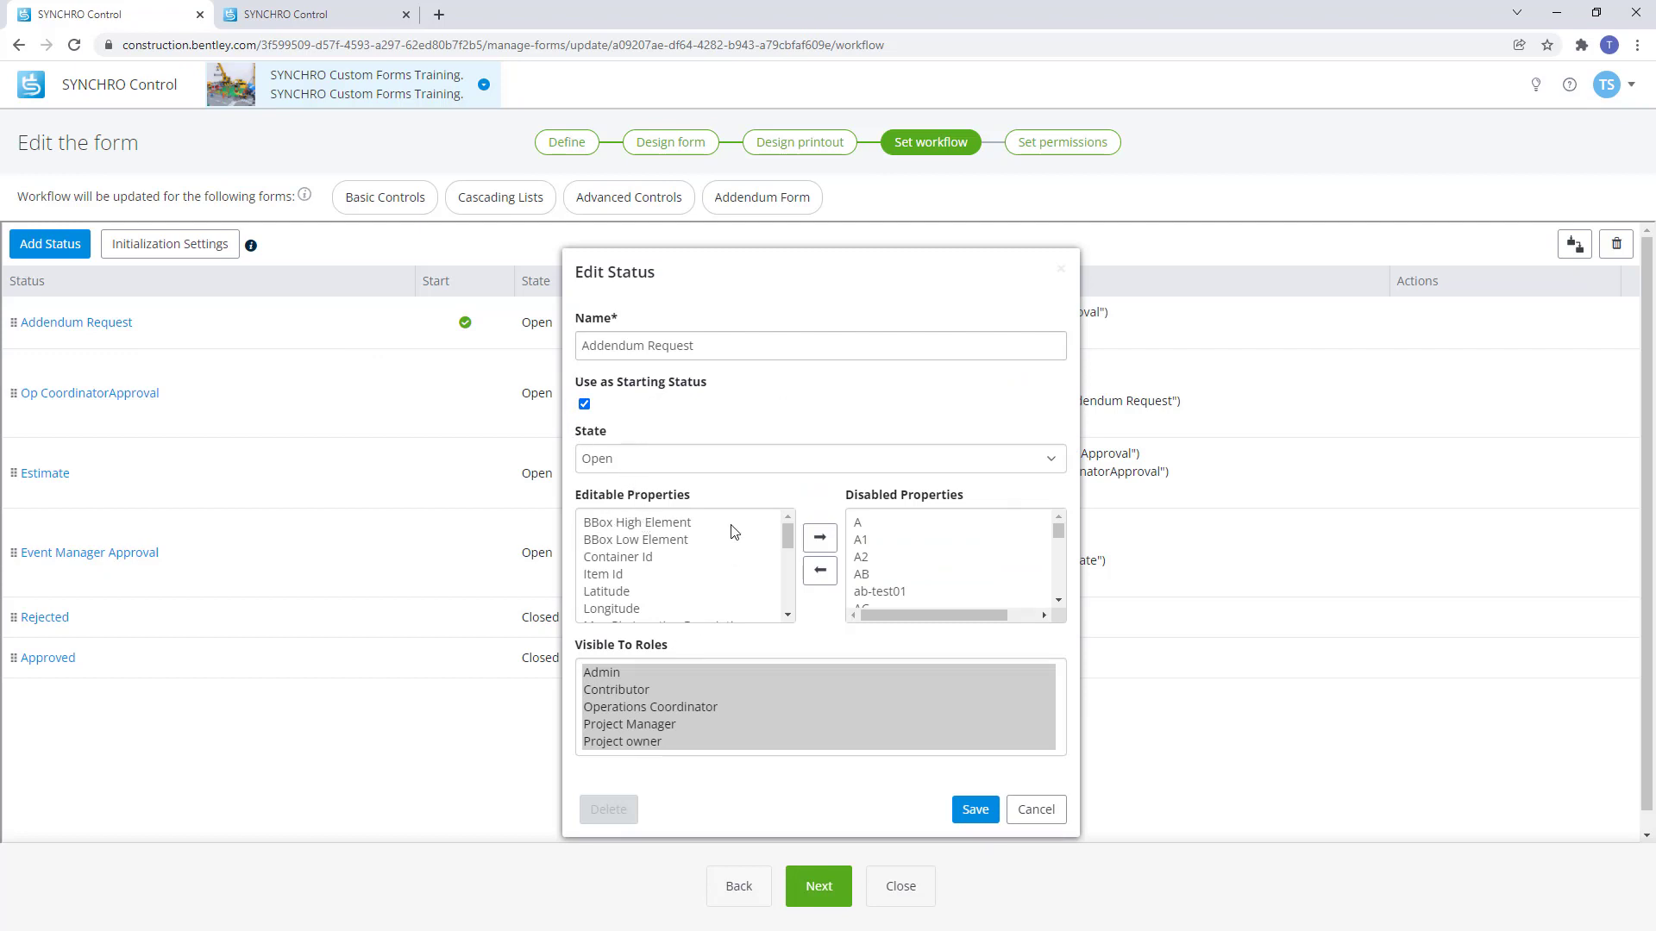
{"action": "scroll", "coordinate": [731, 530], "scroll_direction": "down", "scroll_amount": 5}
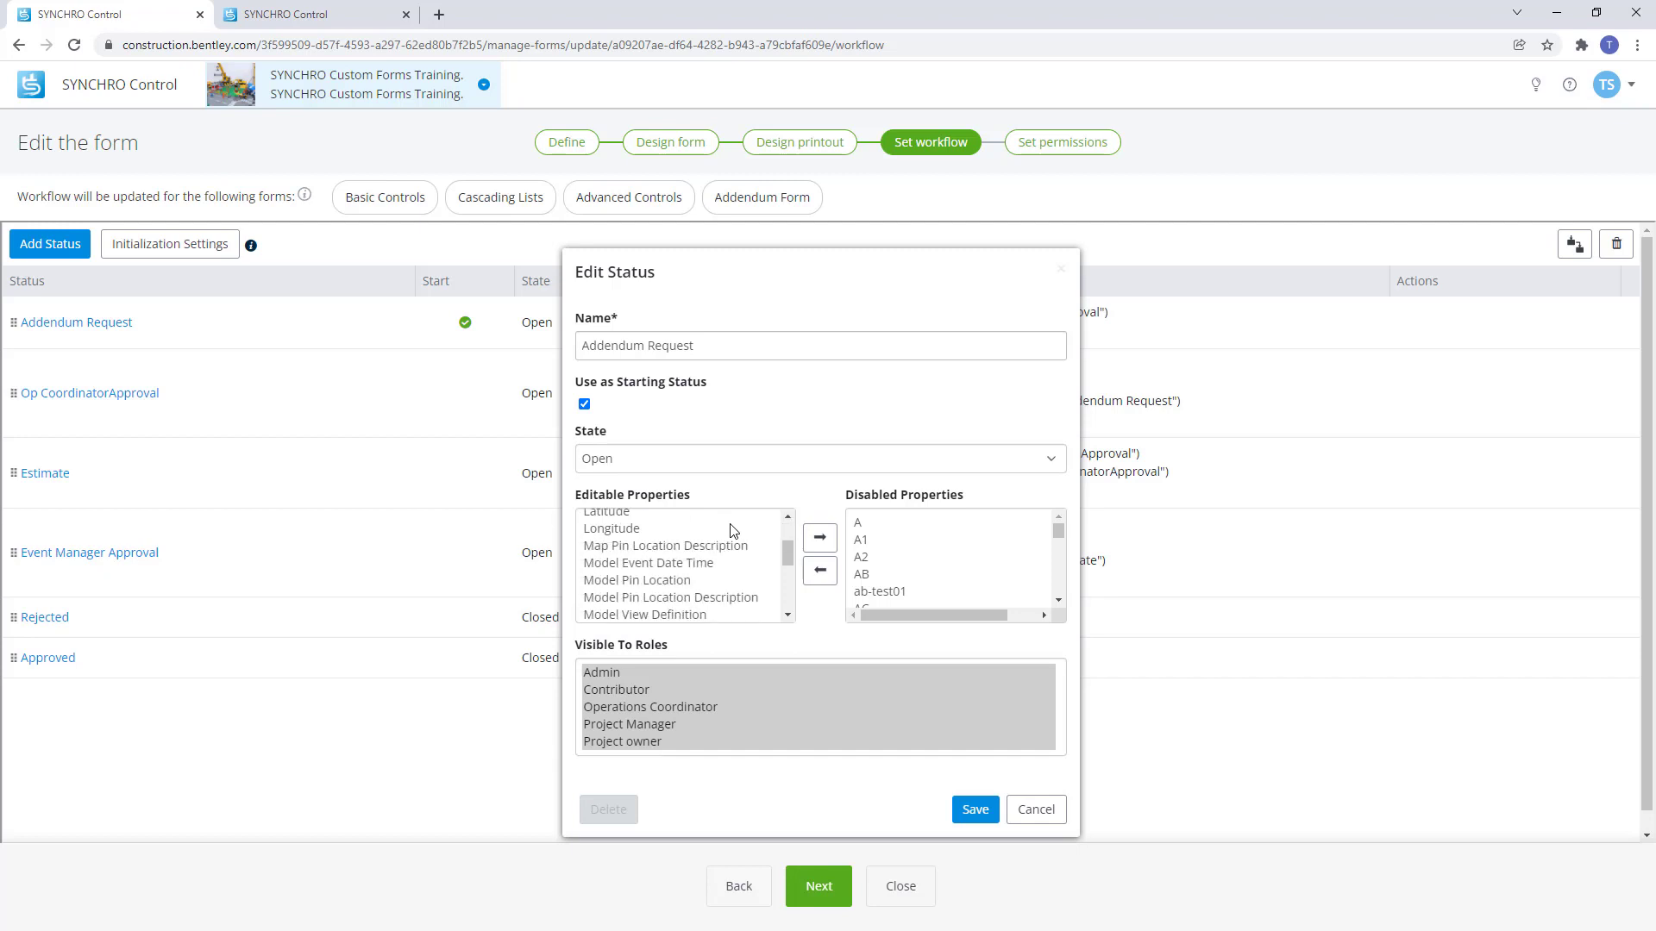
{"action": "scroll", "coordinate": [733, 529], "scroll_direction": "up", "scroll_amount": 5}
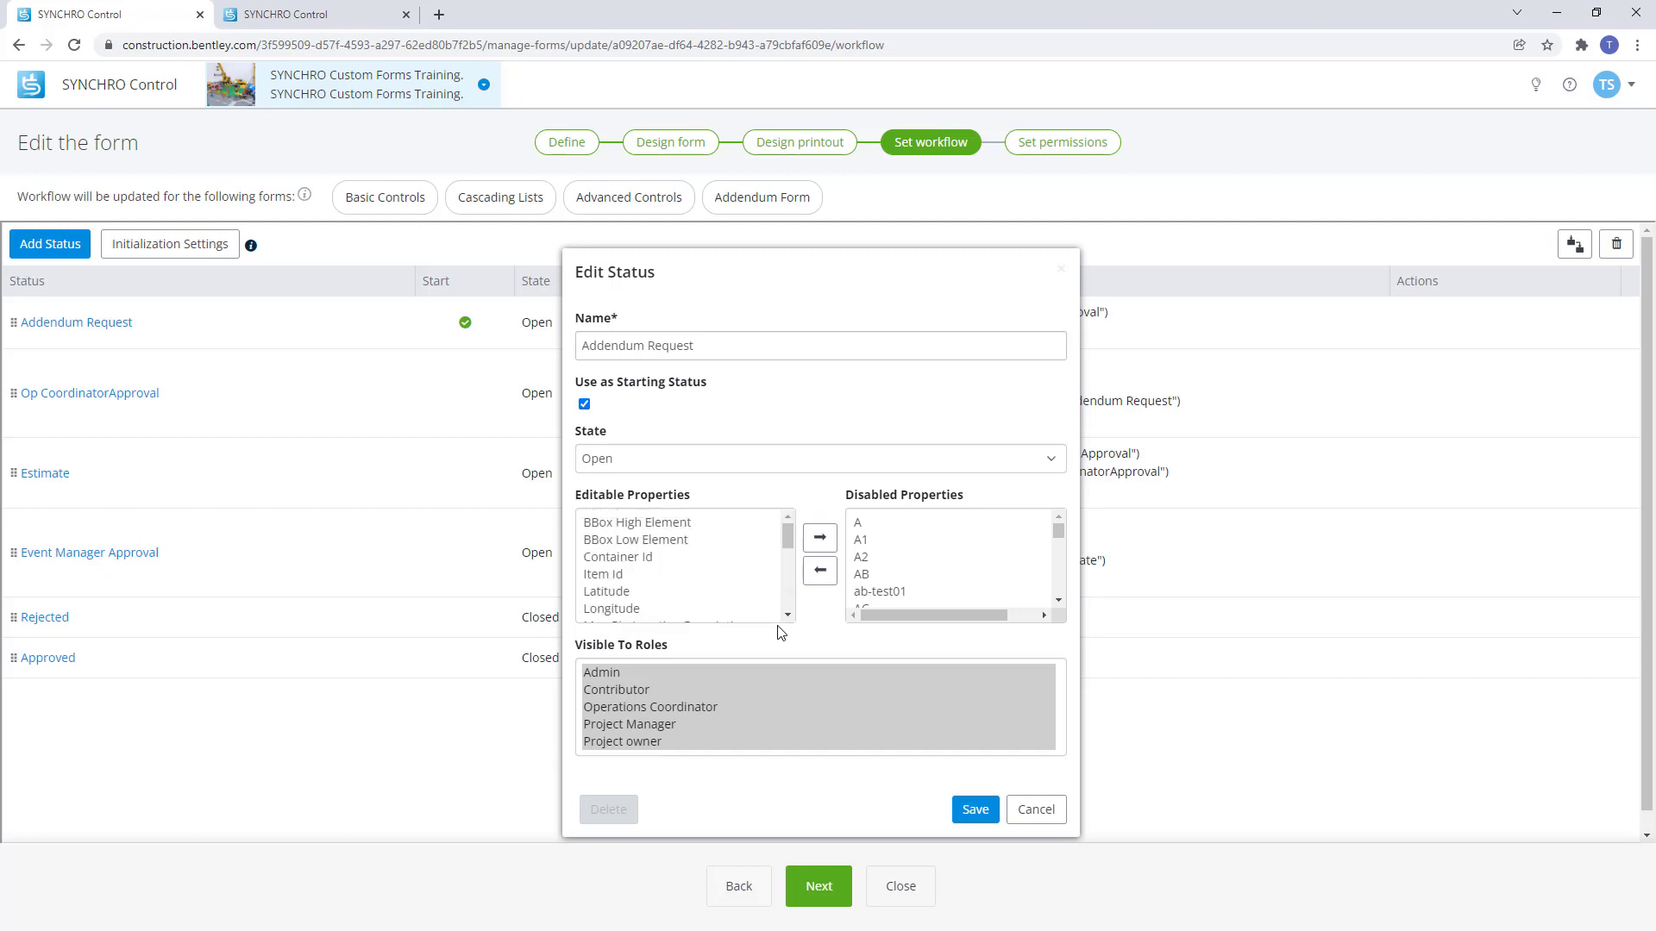
{"action": "left_click", "coordinate": [709, 657]}
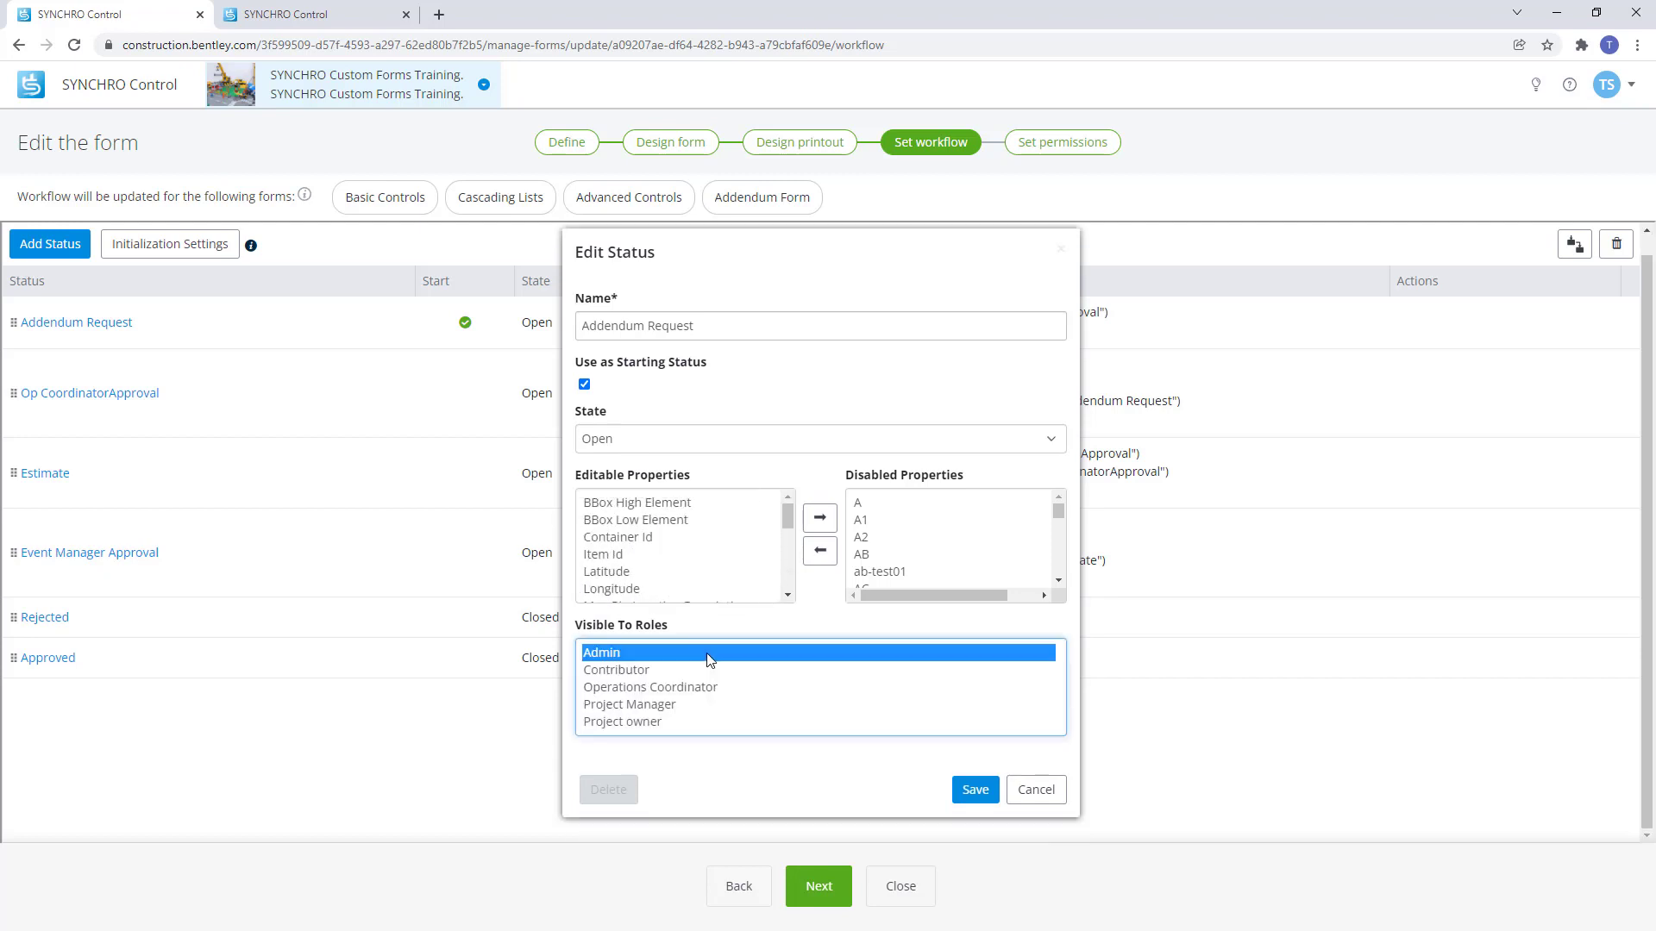
{"action": "left_click", "coordinate": [711, 722], "text": "shift"}
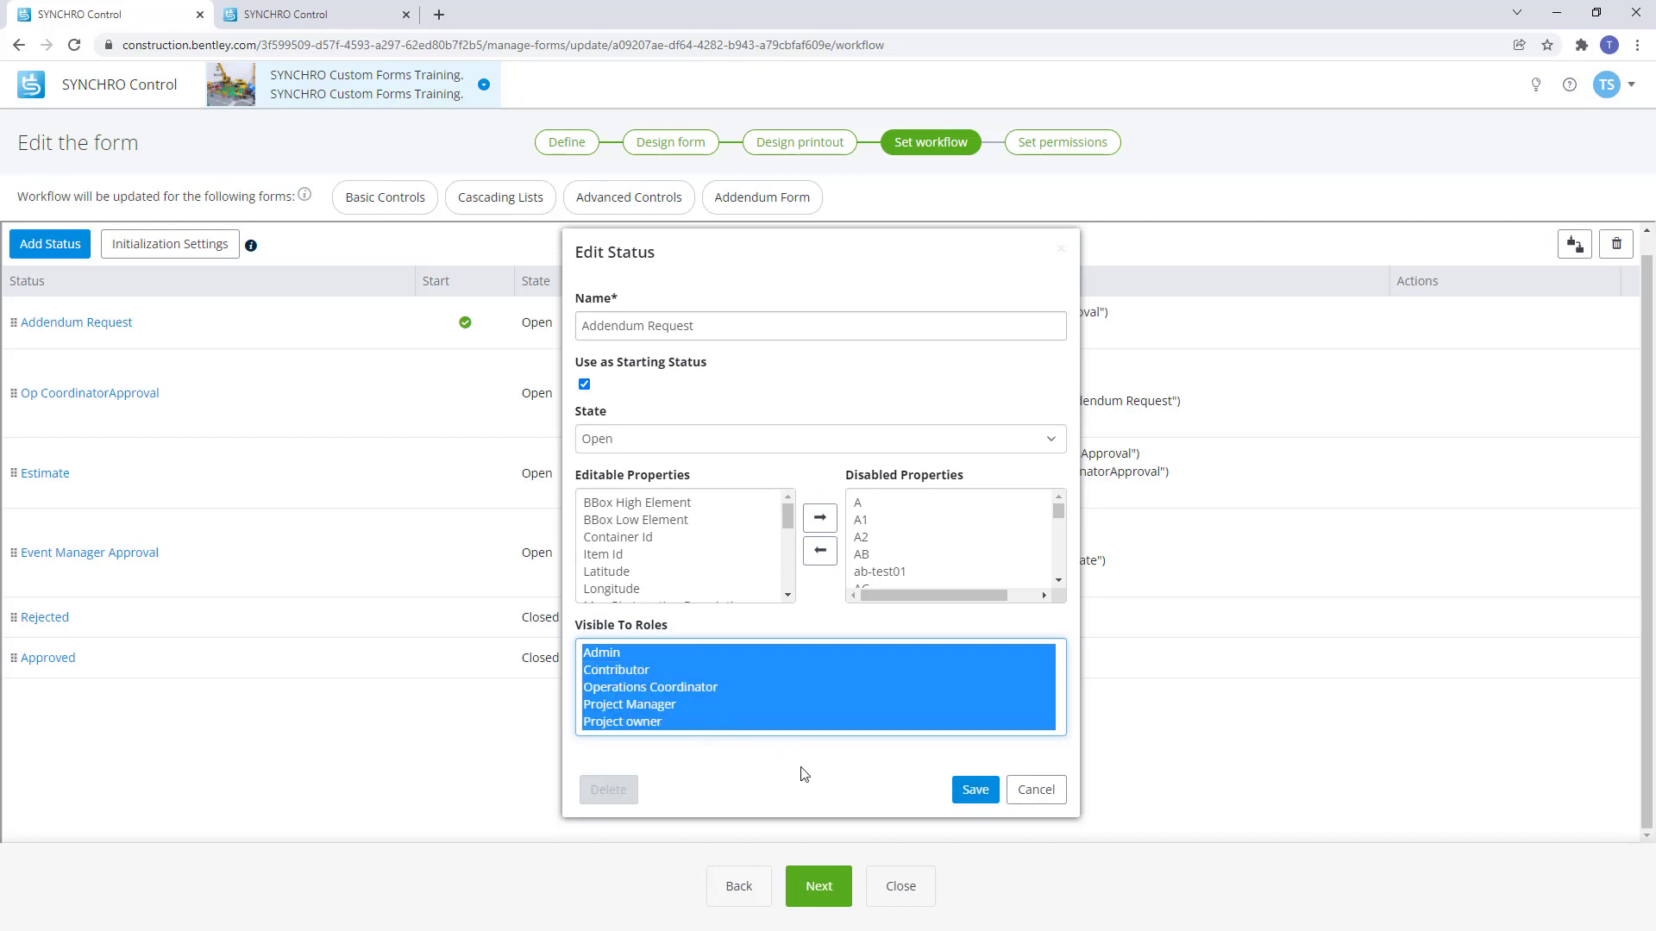
{"action": "left_click", "coordinate": [973, 803]}
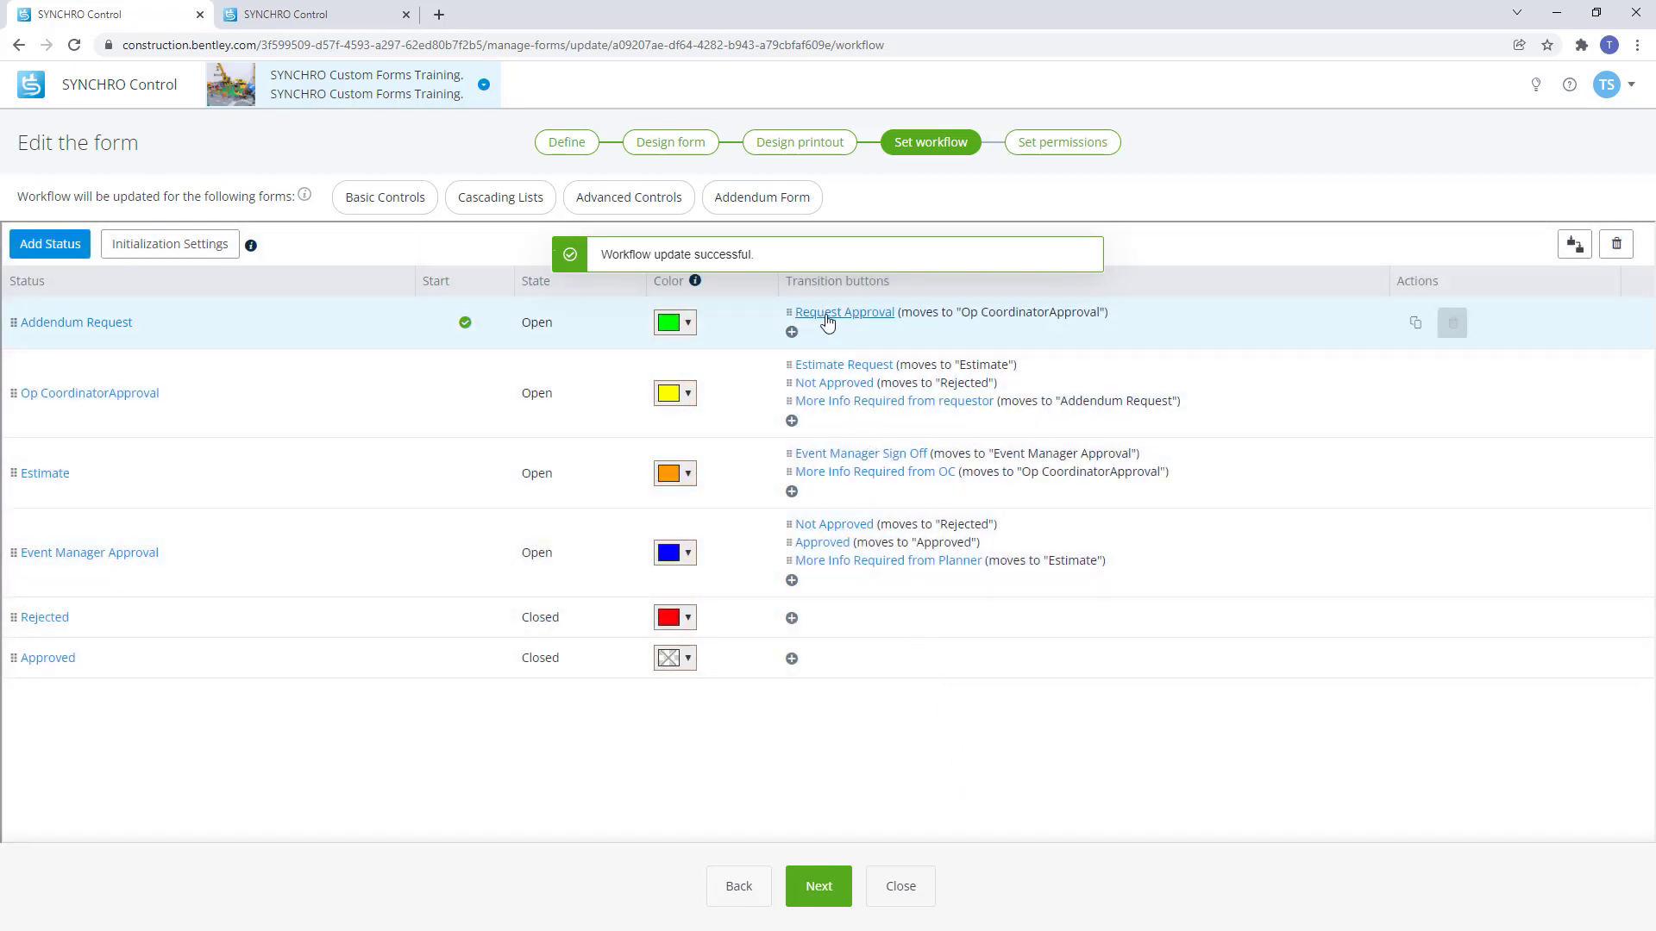
{"action": "left_click", "coordinate": [828, 321]}
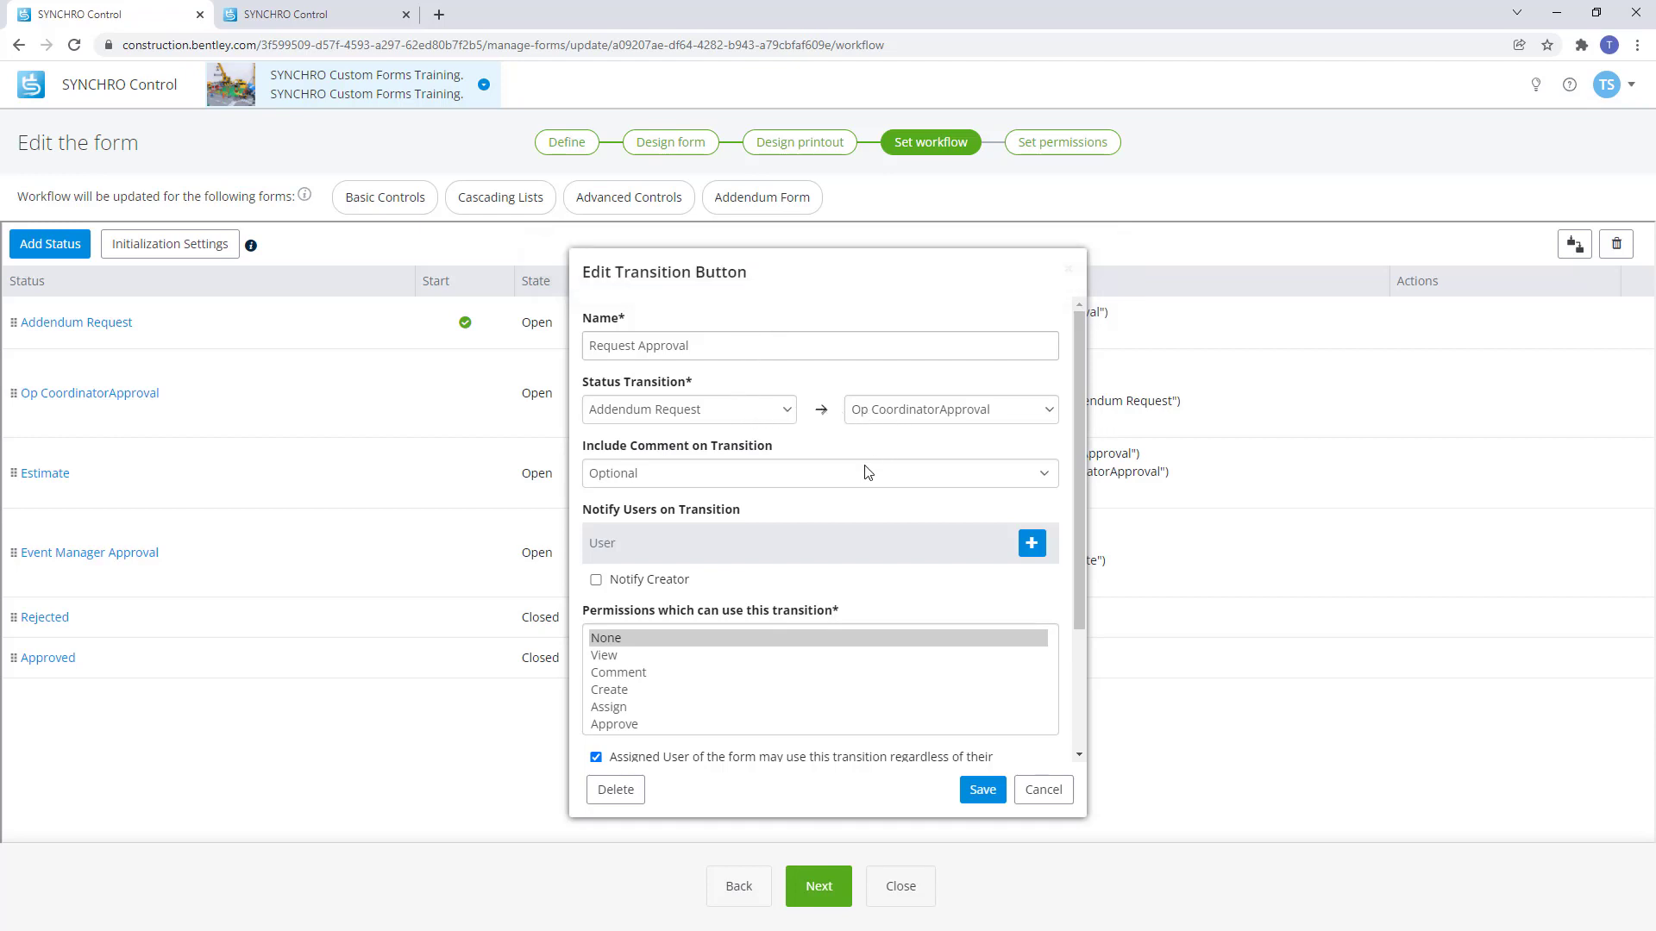
Keep the Request Approval comment Optional and notify a specific user plus the form's creator.
{"action": "left_click", "coordinate": [1044, 480]}
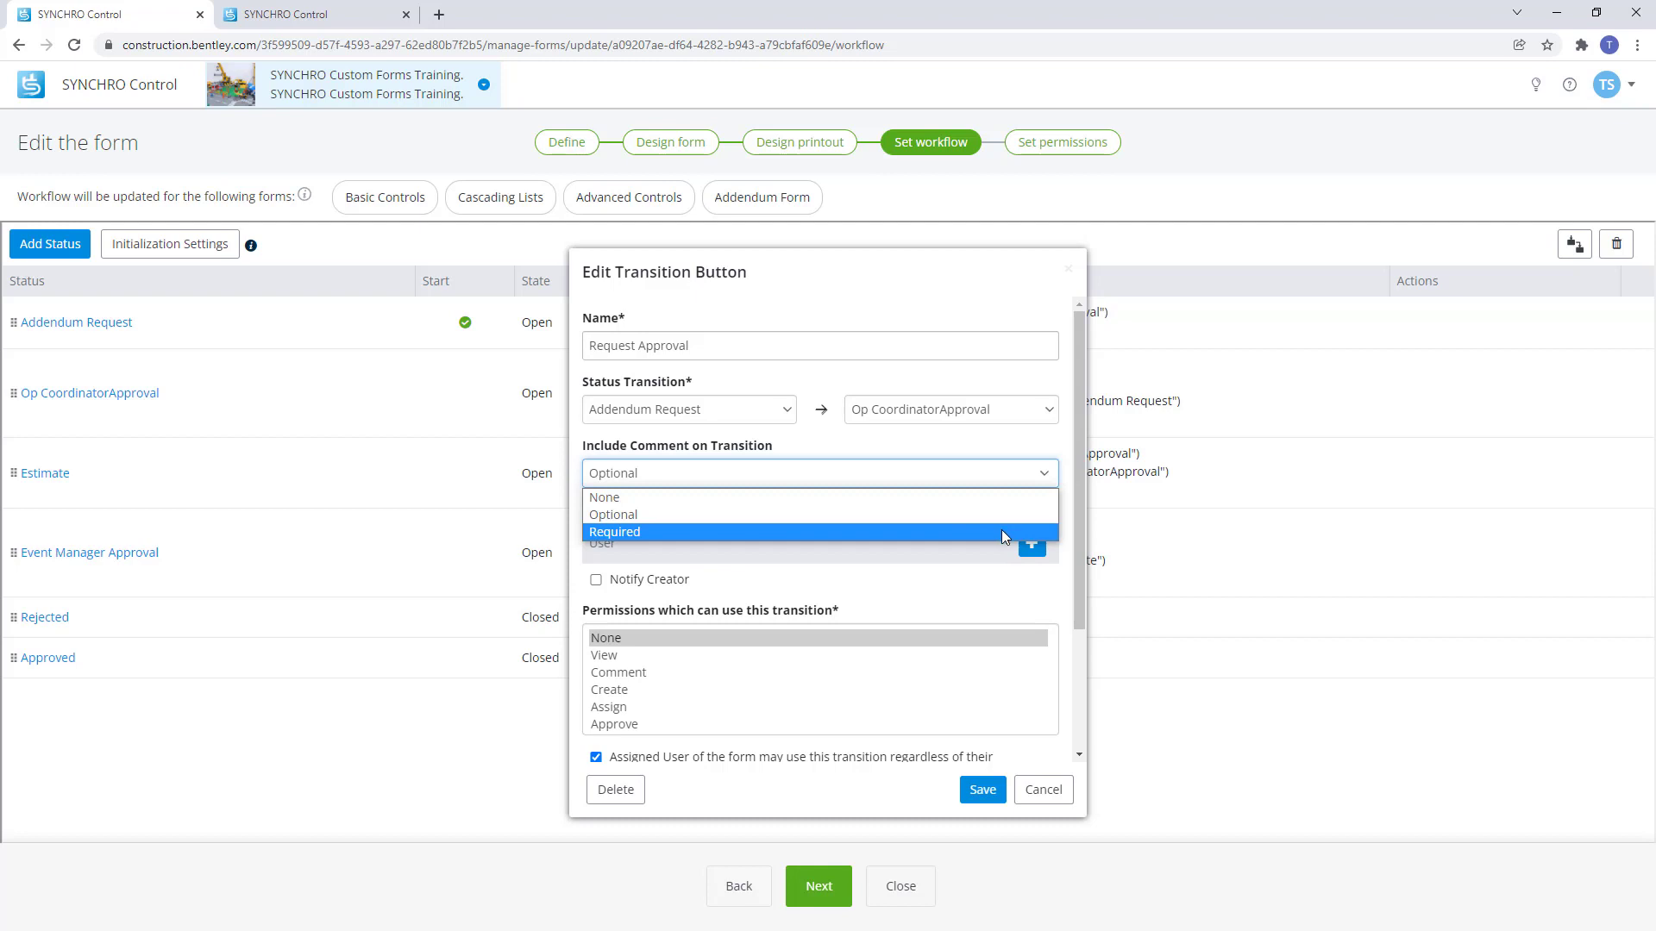
{"action": "left_click", "coordinate": [1066, 541]}
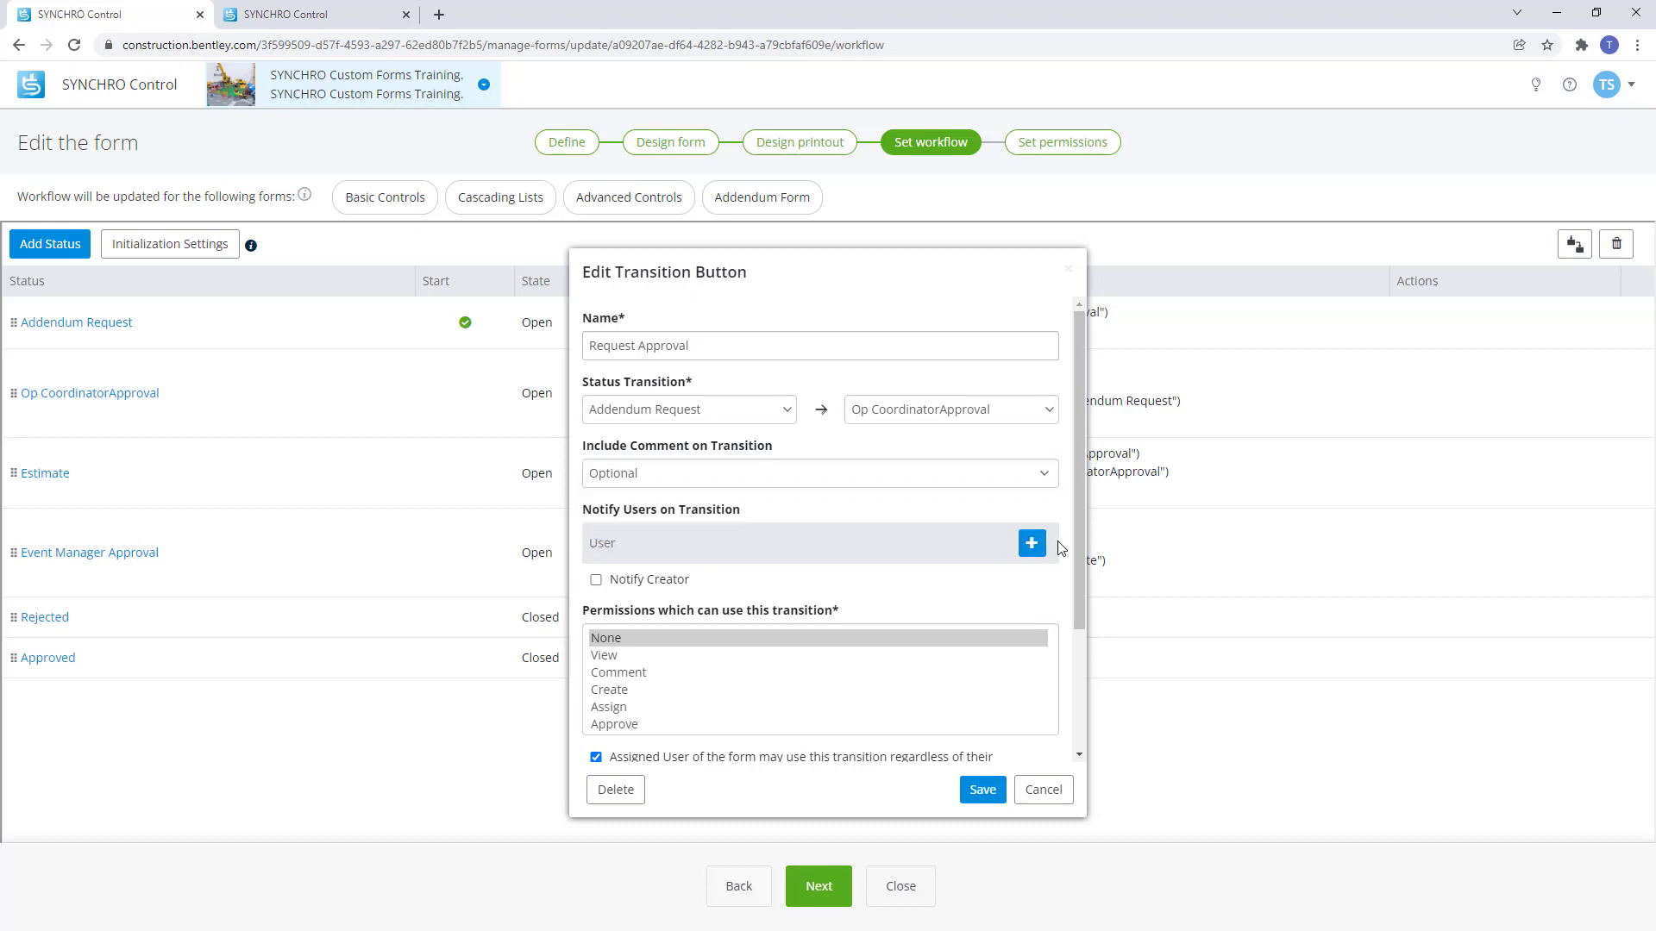
{"action": "left_click", "coordinate": [1031, 545]}
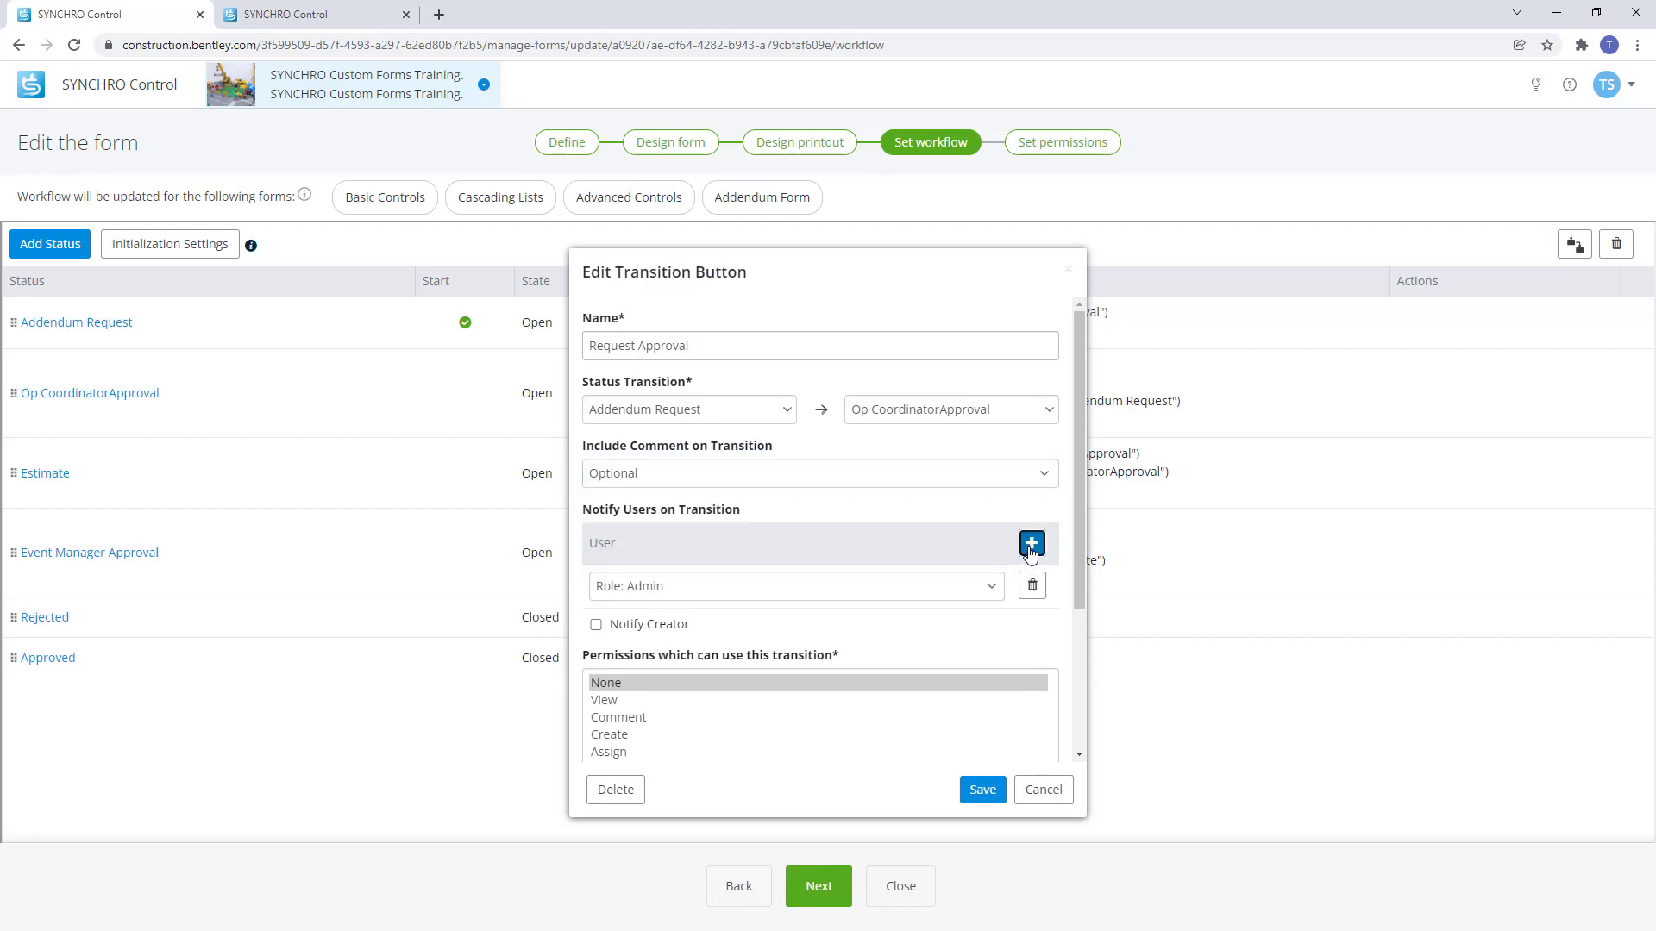
{"action": "left_click", "coordinate": [994, 586]}
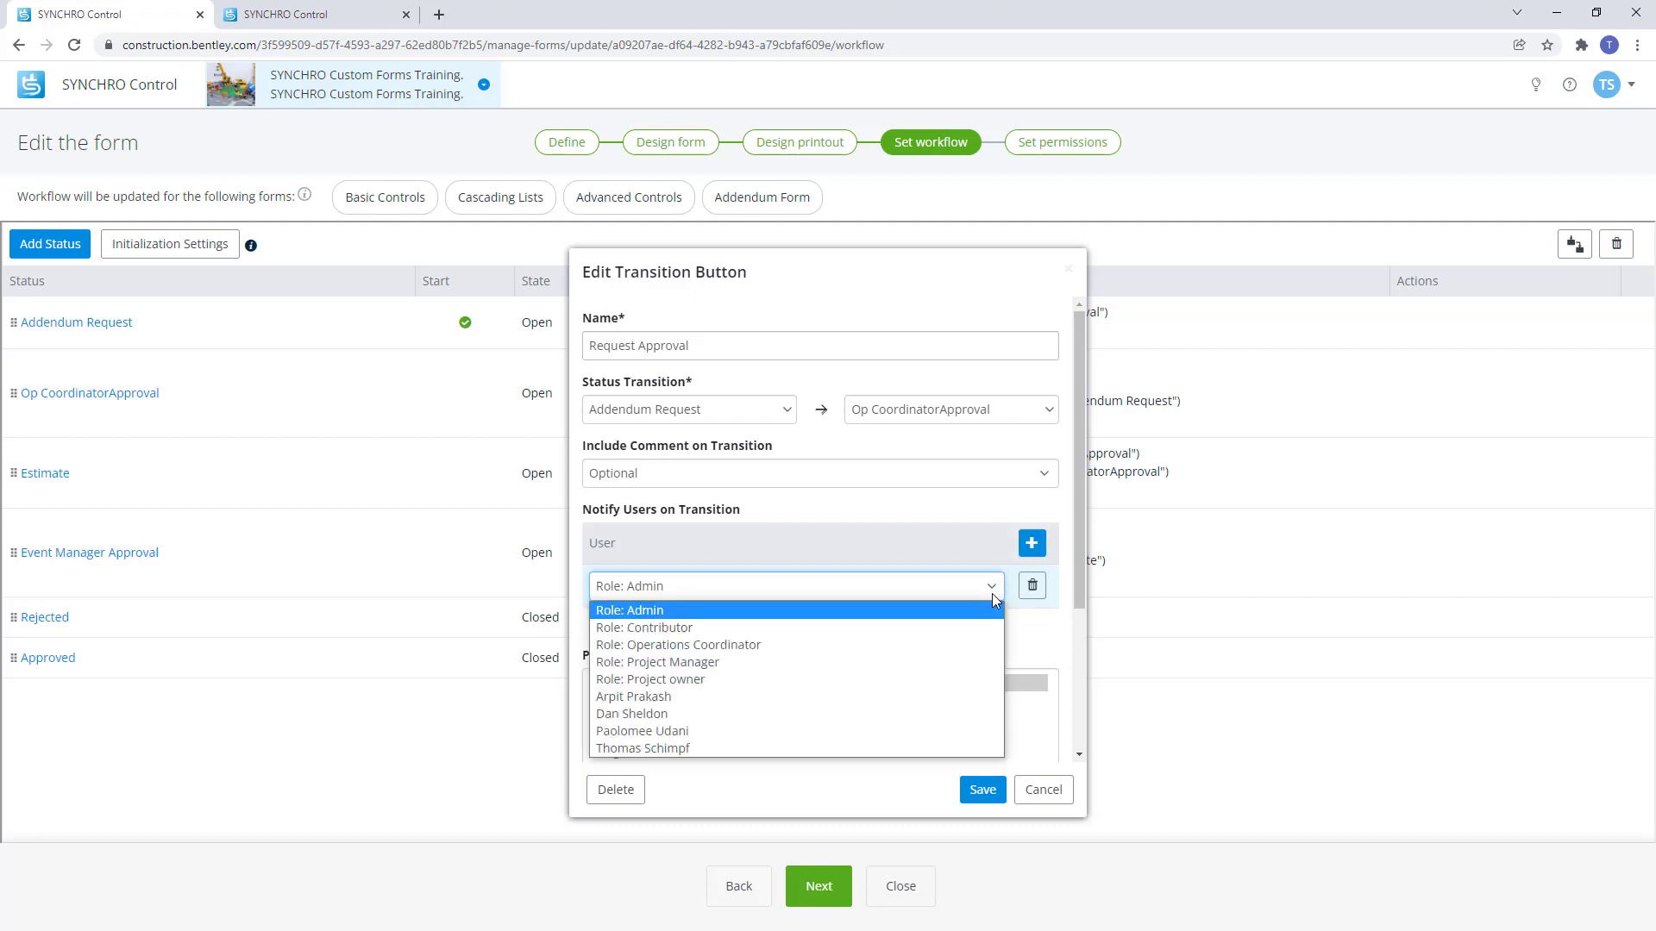
{"action": "left_click", "coordinate": [872, 747]}
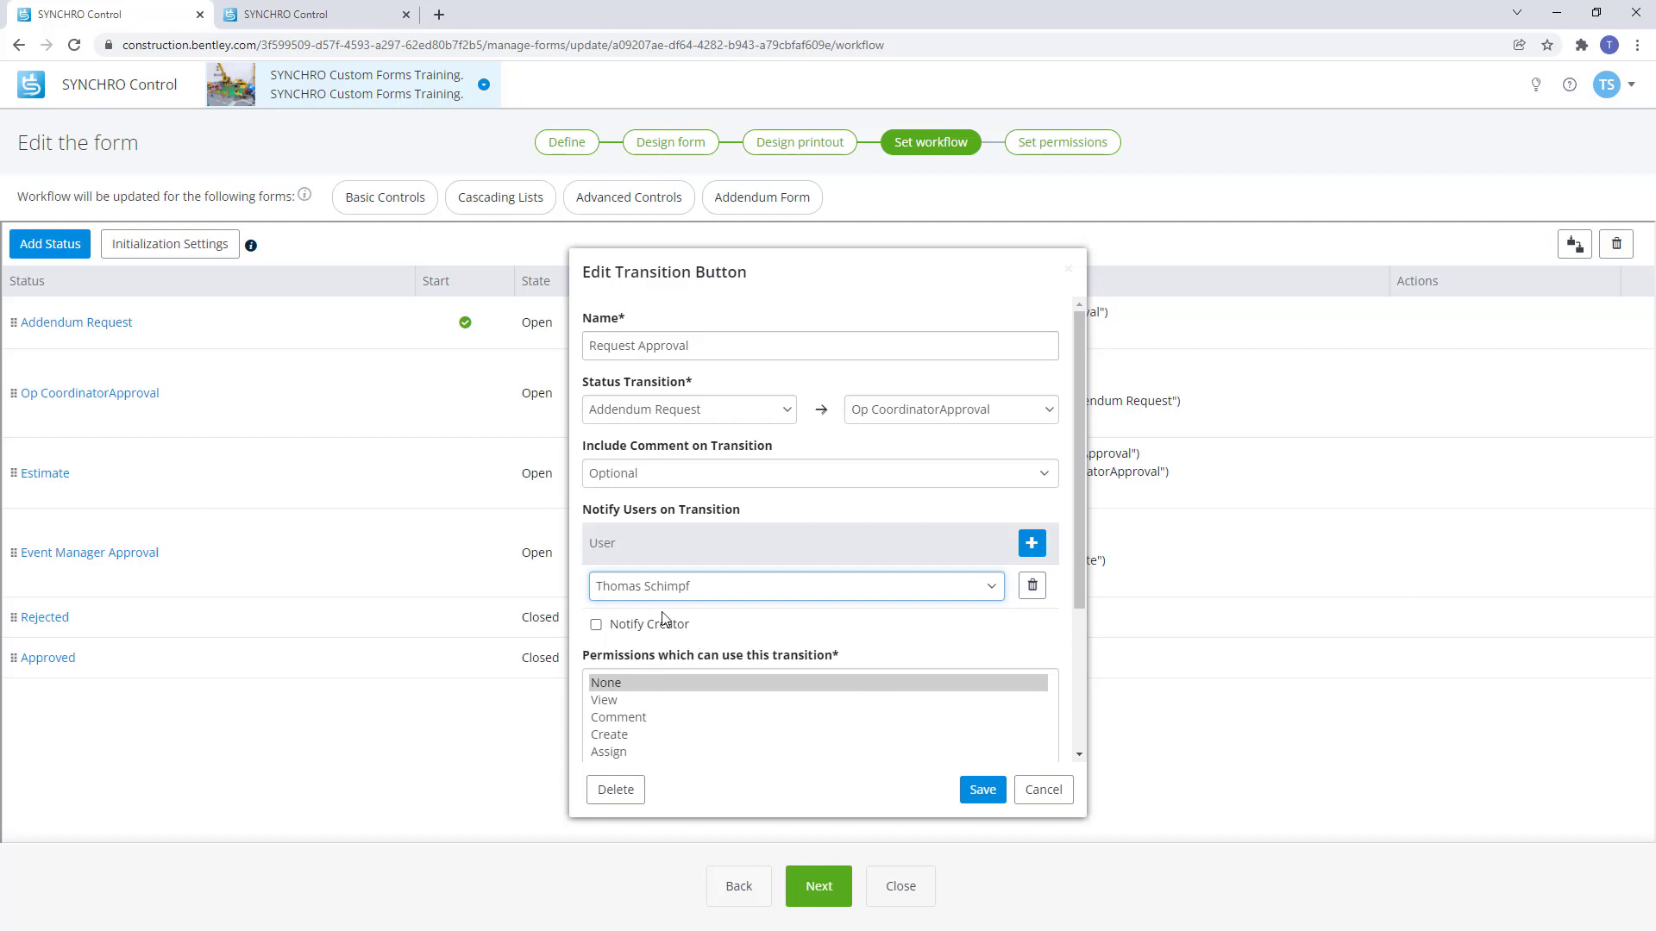
{"action": "left_click", "coordinate": [596, 625]}
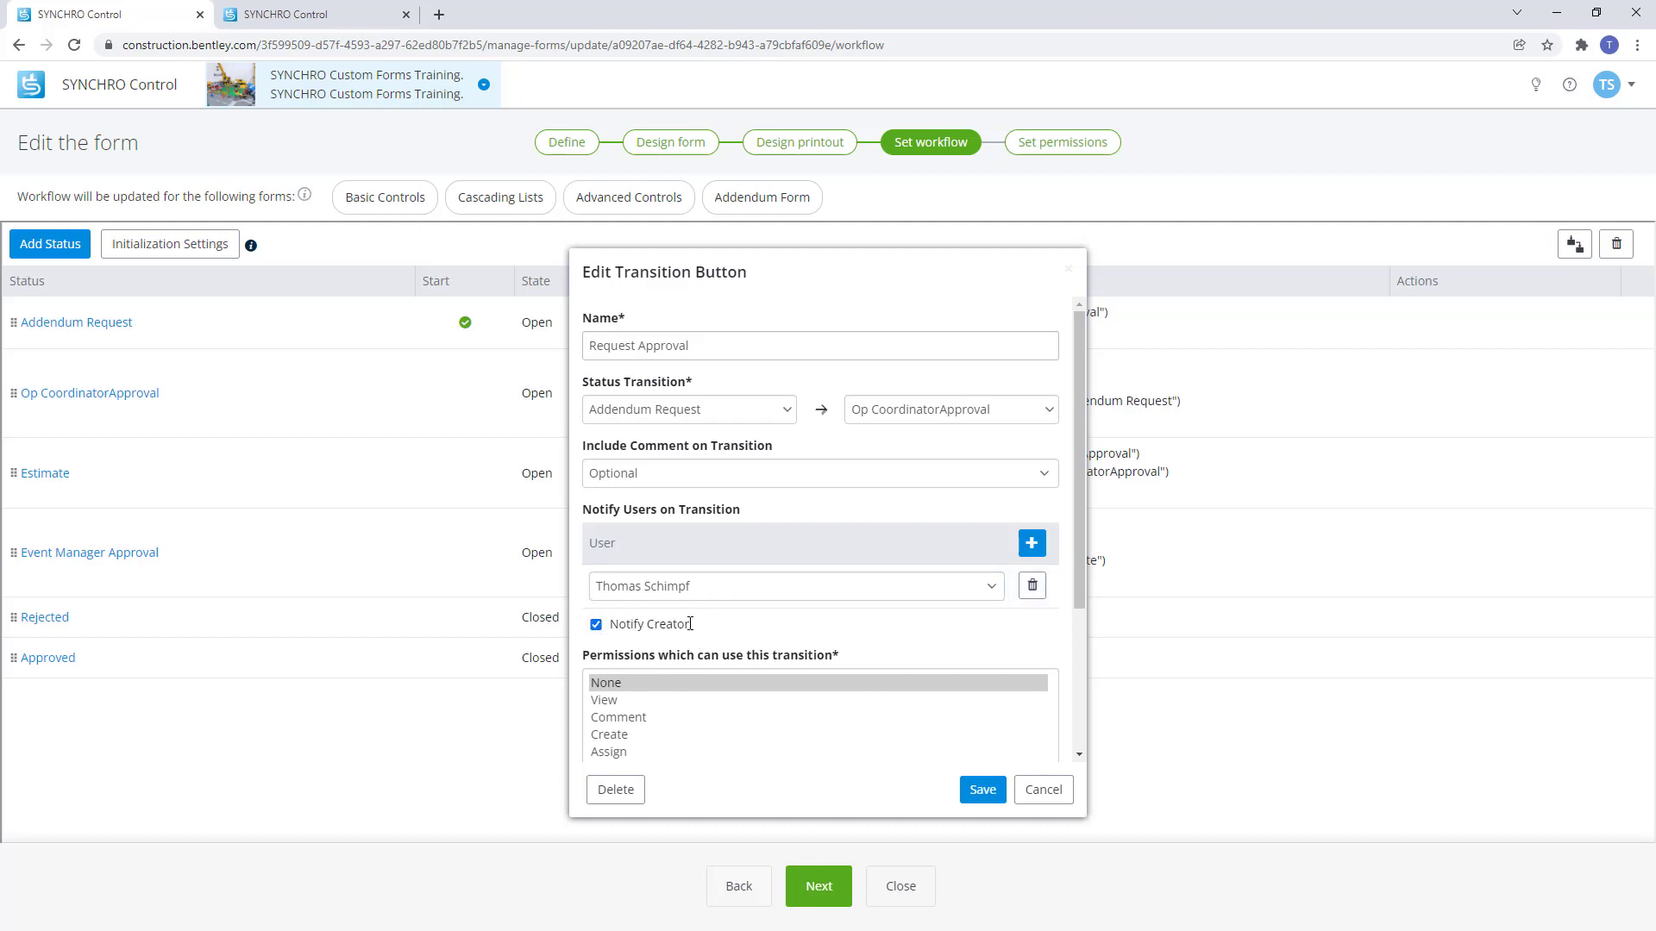
{"action": "scroll", "coordinate": [794, 638], "scroll_direction": "down", "scroll_amount": 2}
{"action": "scroll", "coordinate": [796, 637], "scroll_direction": "down", "scroll_amount": 1}
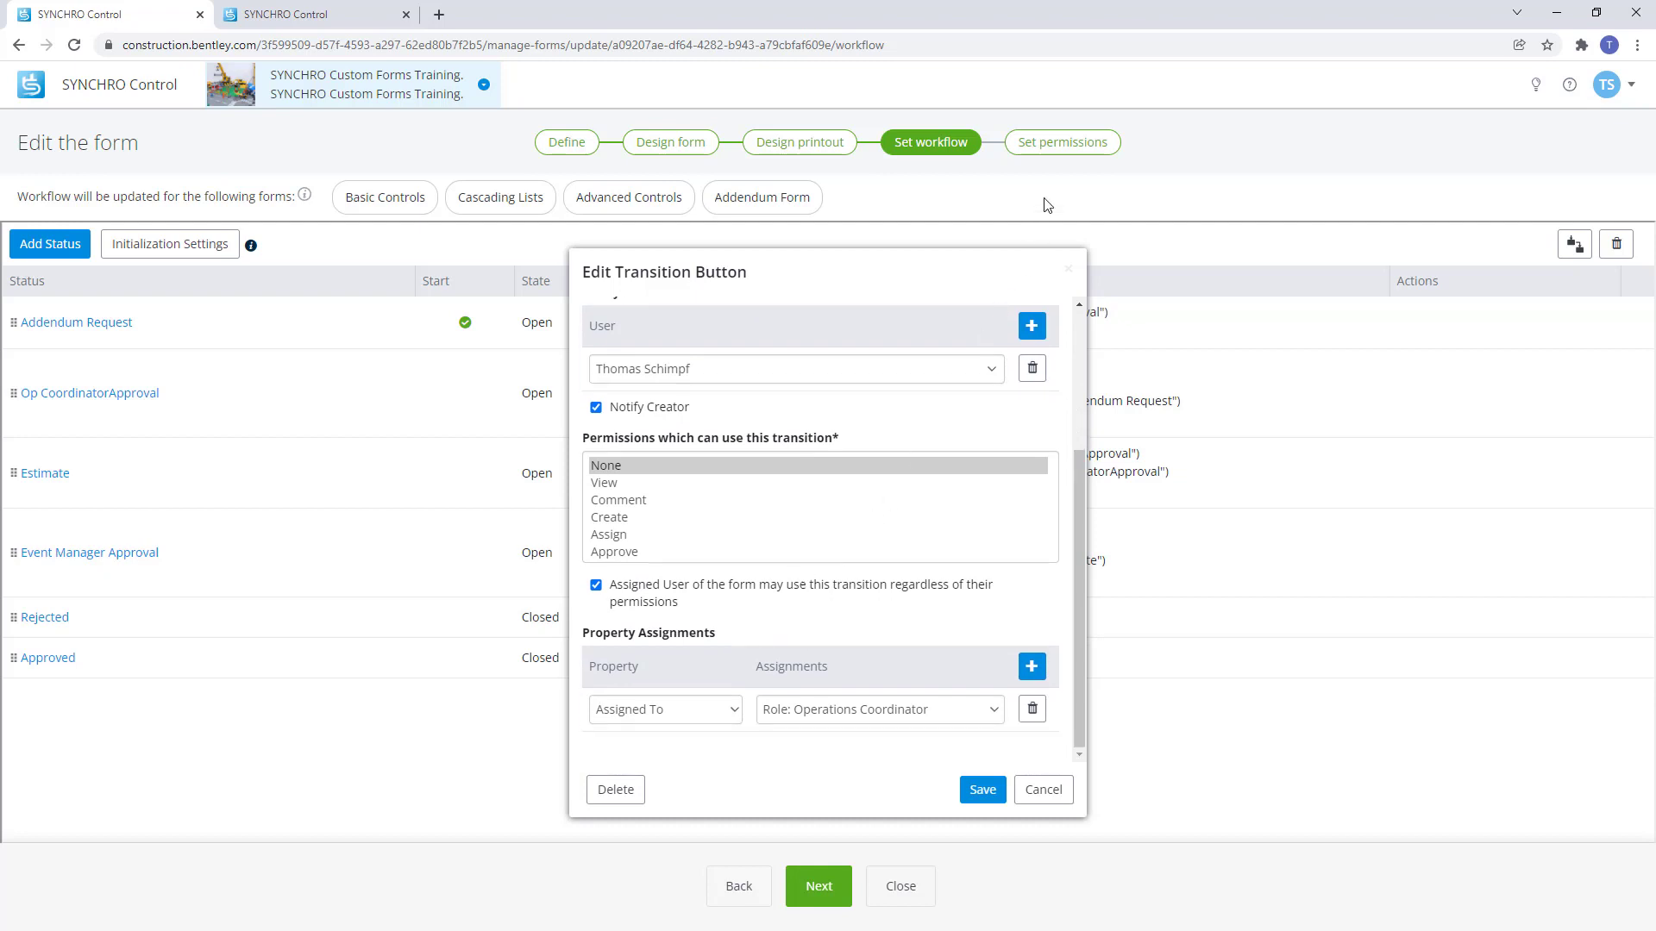
{"action": "left_click", "coordinate": [1060, 143]}
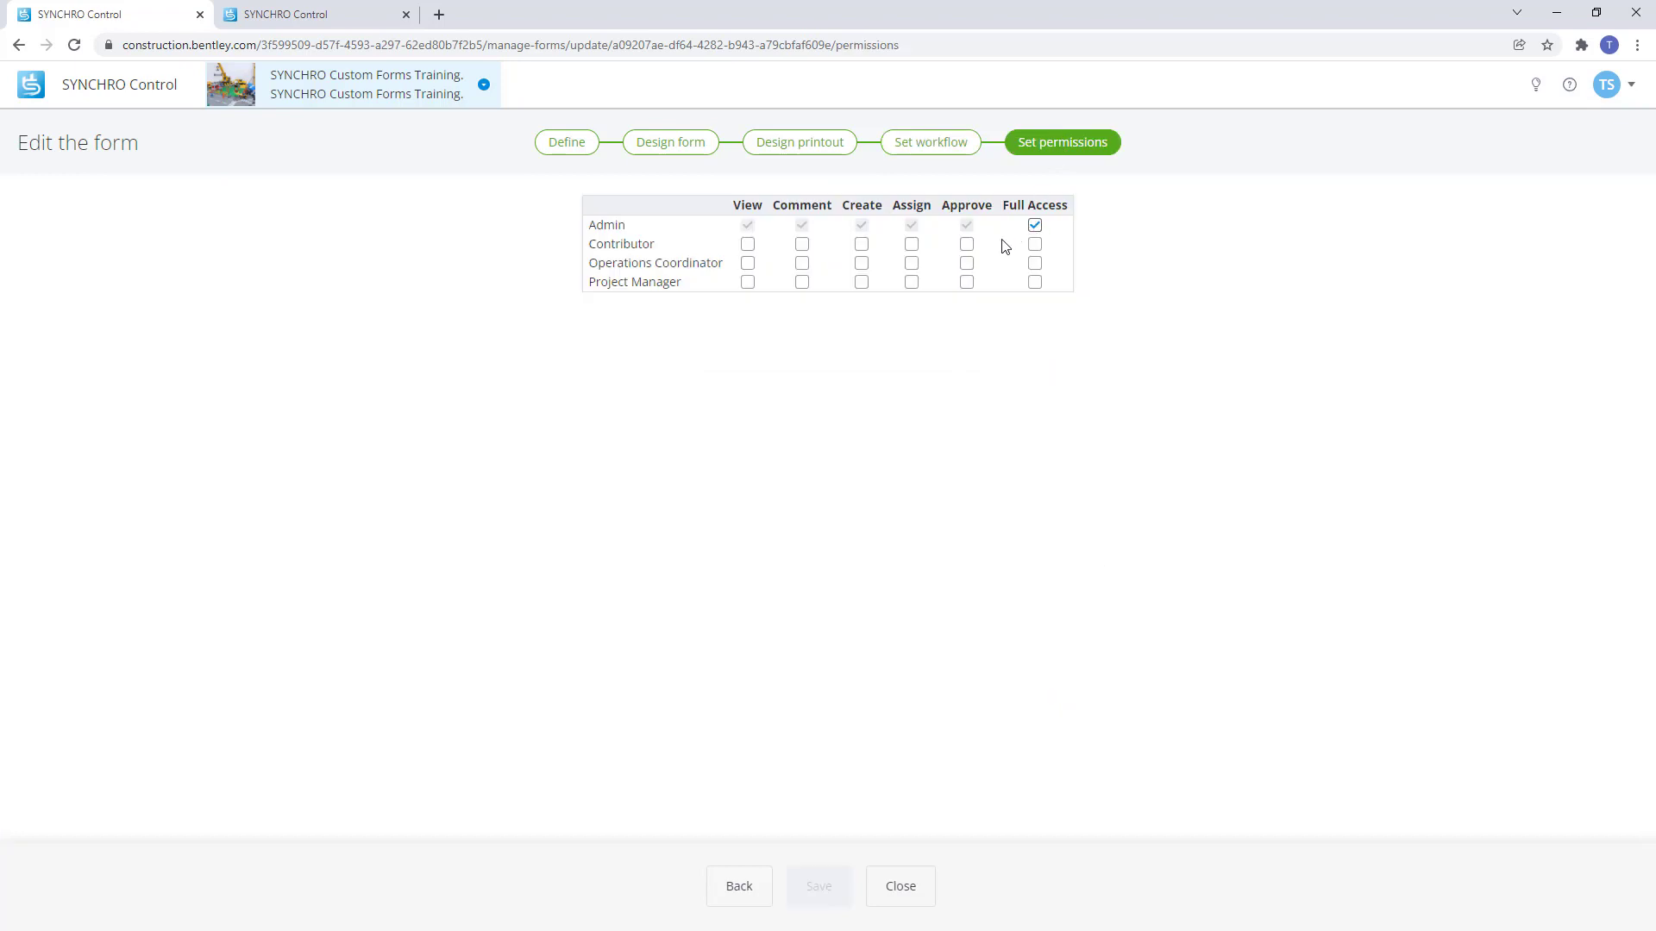
Grant Contributors approve, Operations Coordinators create, and Project Managers approve and create permissions.
{"action": "left_click", "coordinate": [966, 245]}
{"action": "left_click", "coordinate": [861, 263]}
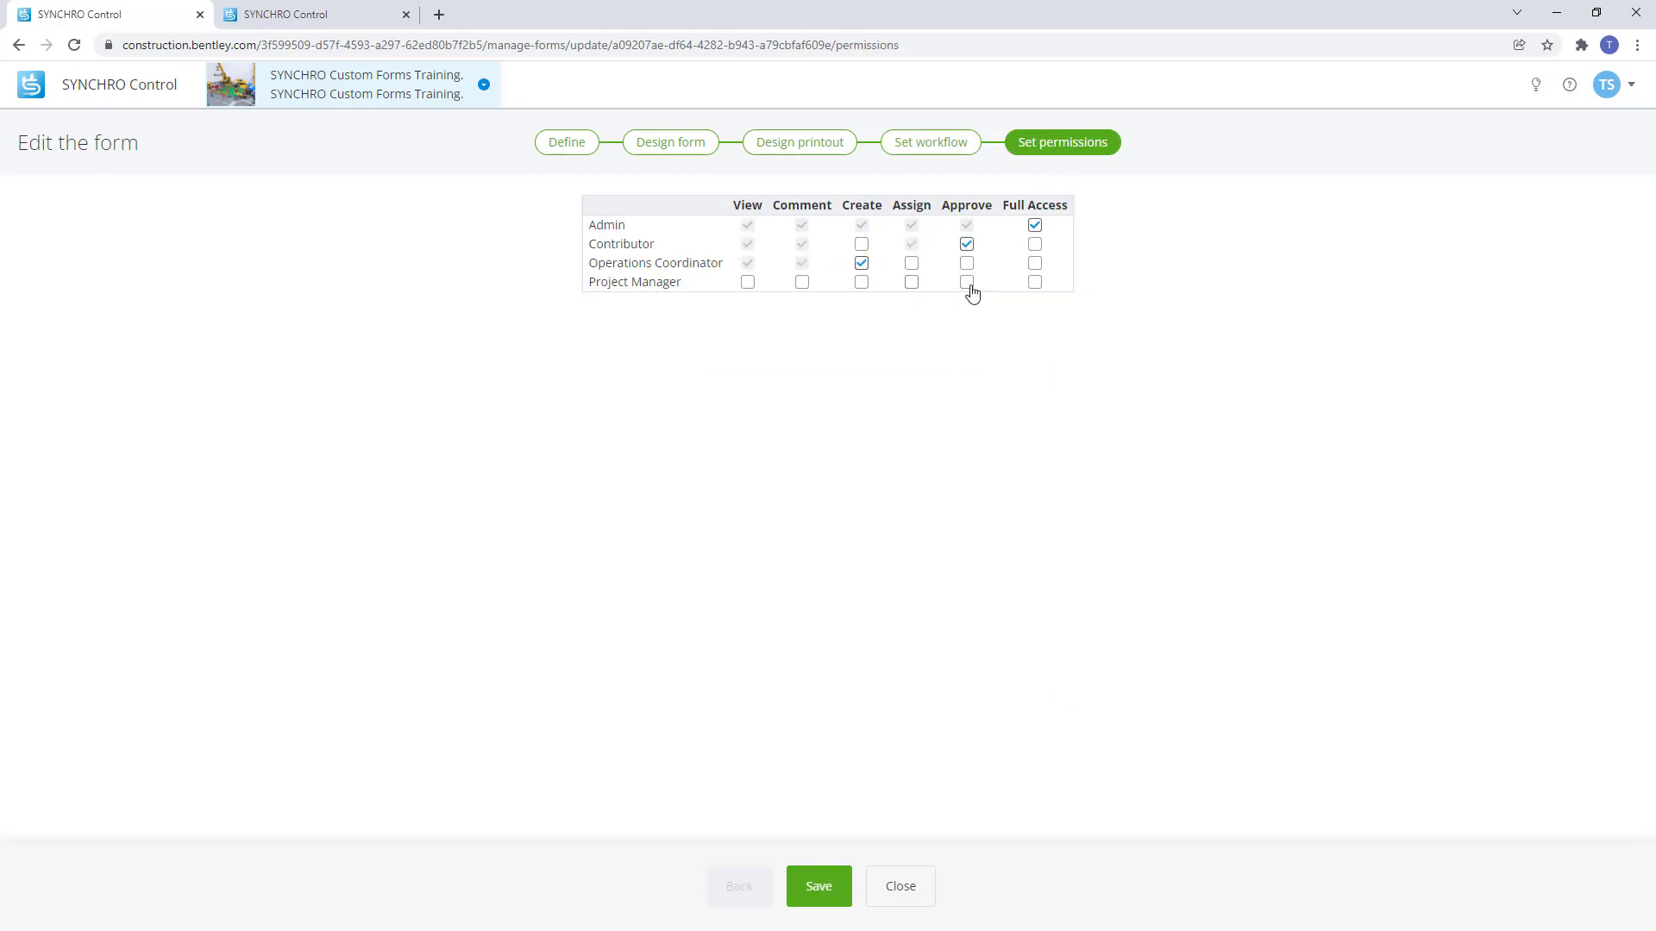
{"action": "left_click", "coordinate": [967, 282]}
{"action": "left_click", "coordinate": [861, 282]}
{"action": "left_click", "coordinate": [927, 145]}
{"action": "left_click", "coordinate": [820, 320]}
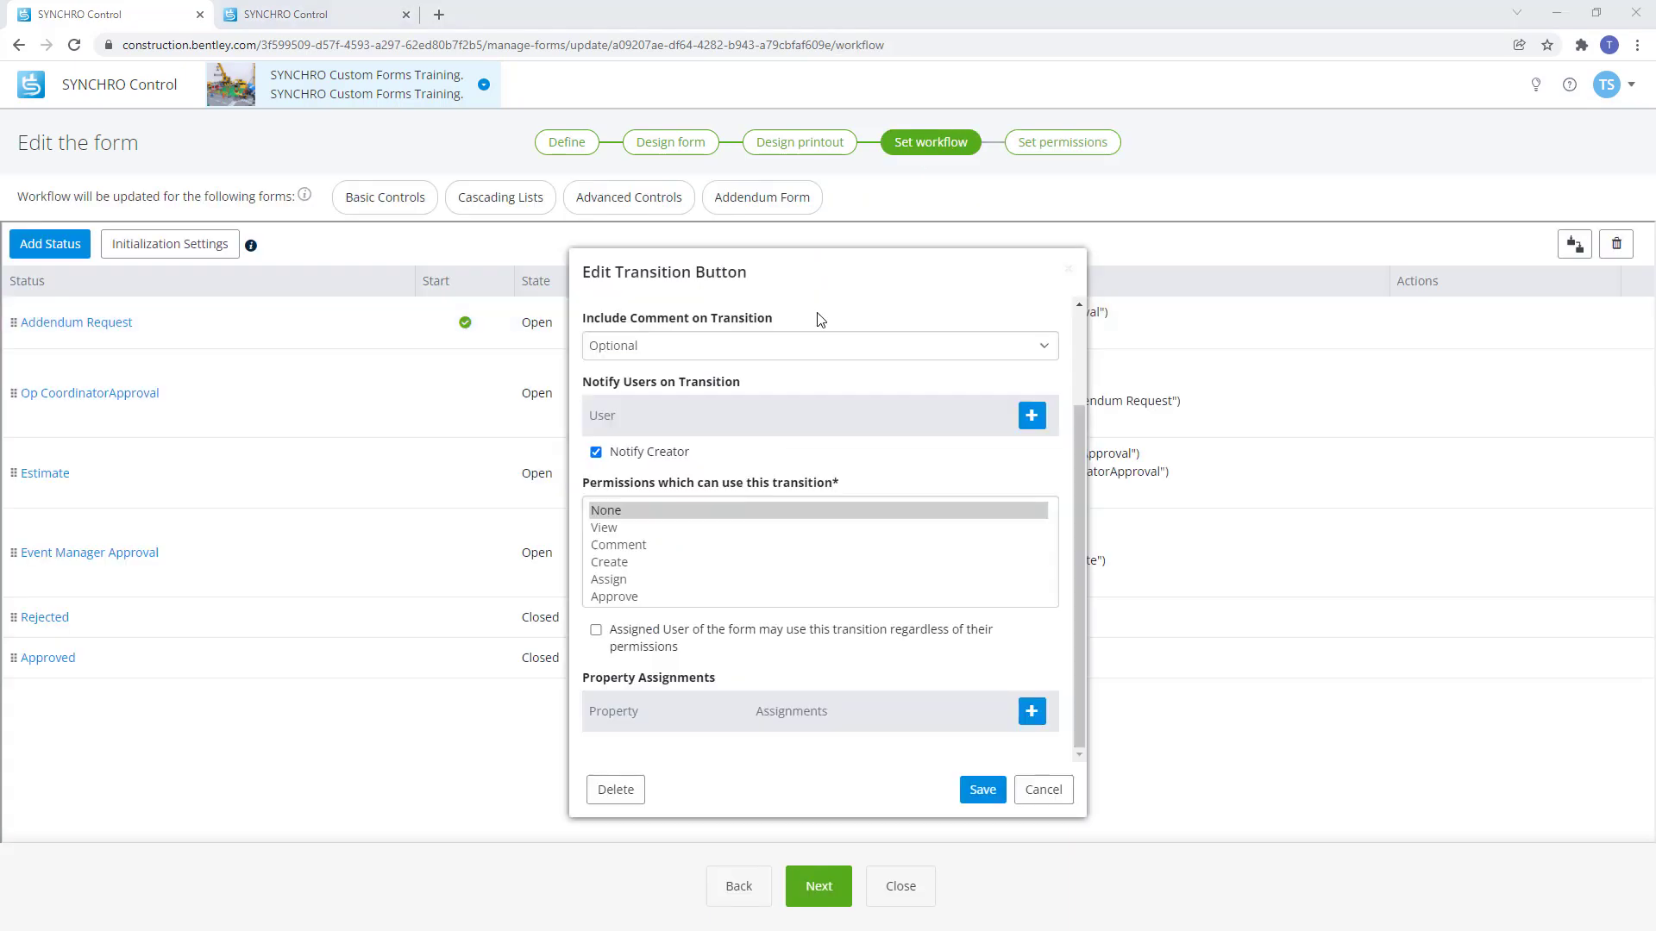
Let the assigned user use Request Approval and set Assigned To Role: Operations Coordinator, then save.
{"action": "left_click", "coordinate": [597, 632]}
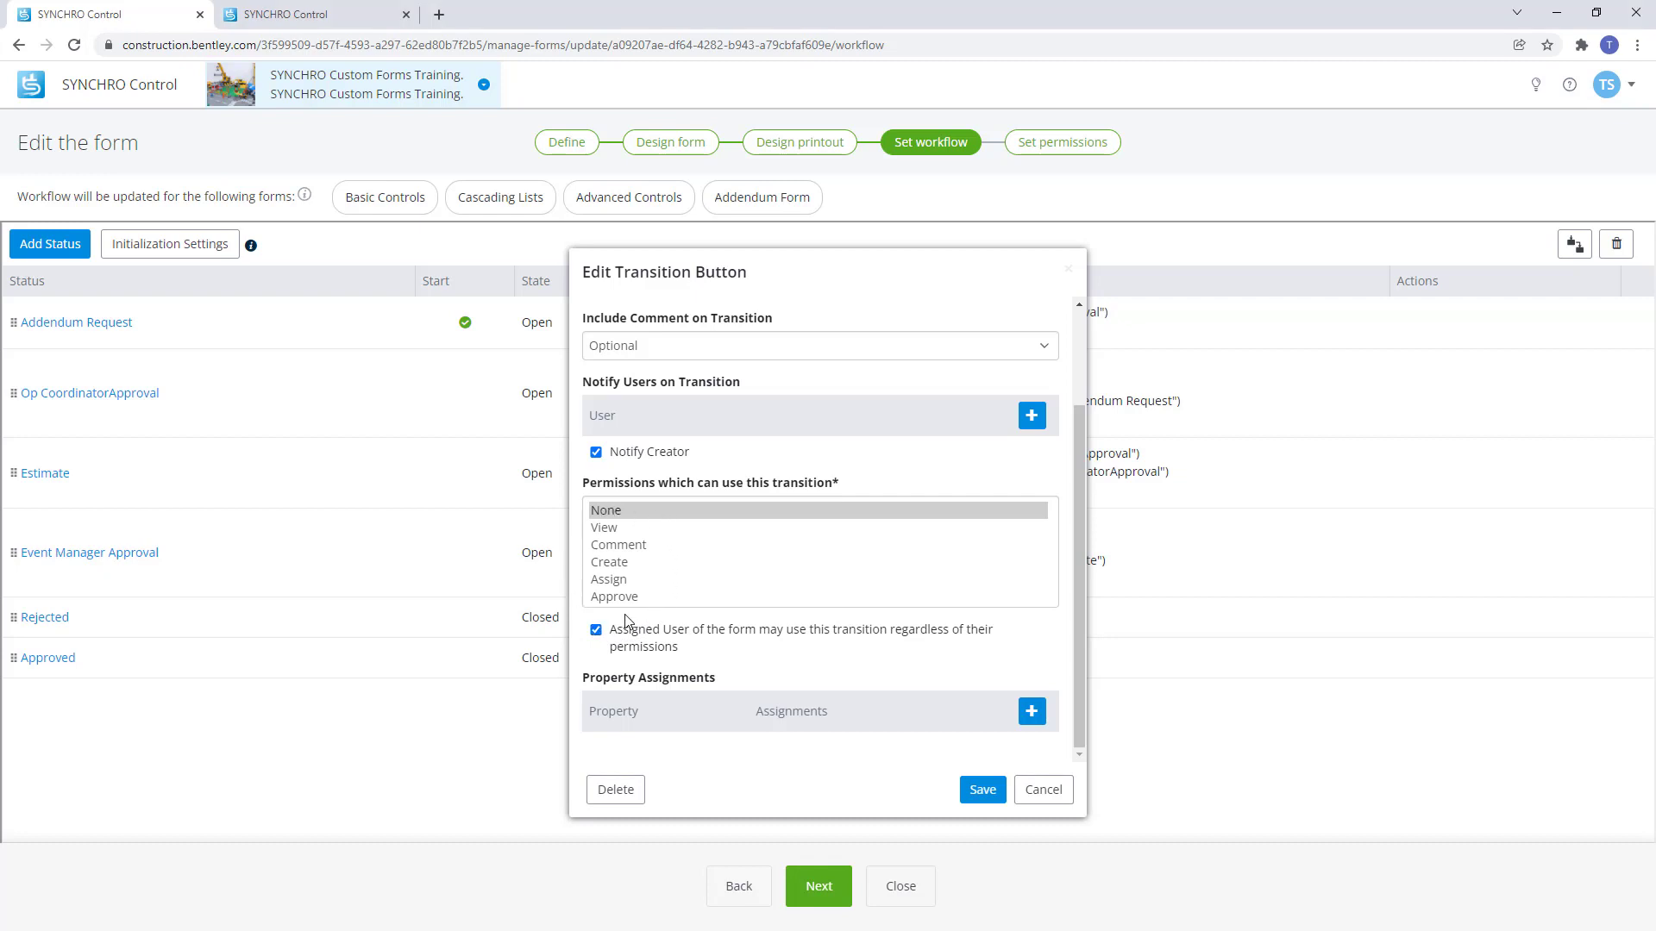
{"action": "left_click", "coordinate": [1031, 711]}
{"action": "scroll", "coordinate": [1031, 720], "scroll_direction": "down", "scroll_amount": 1}
{"action": "left_click", "coordinate": [997, 711]}
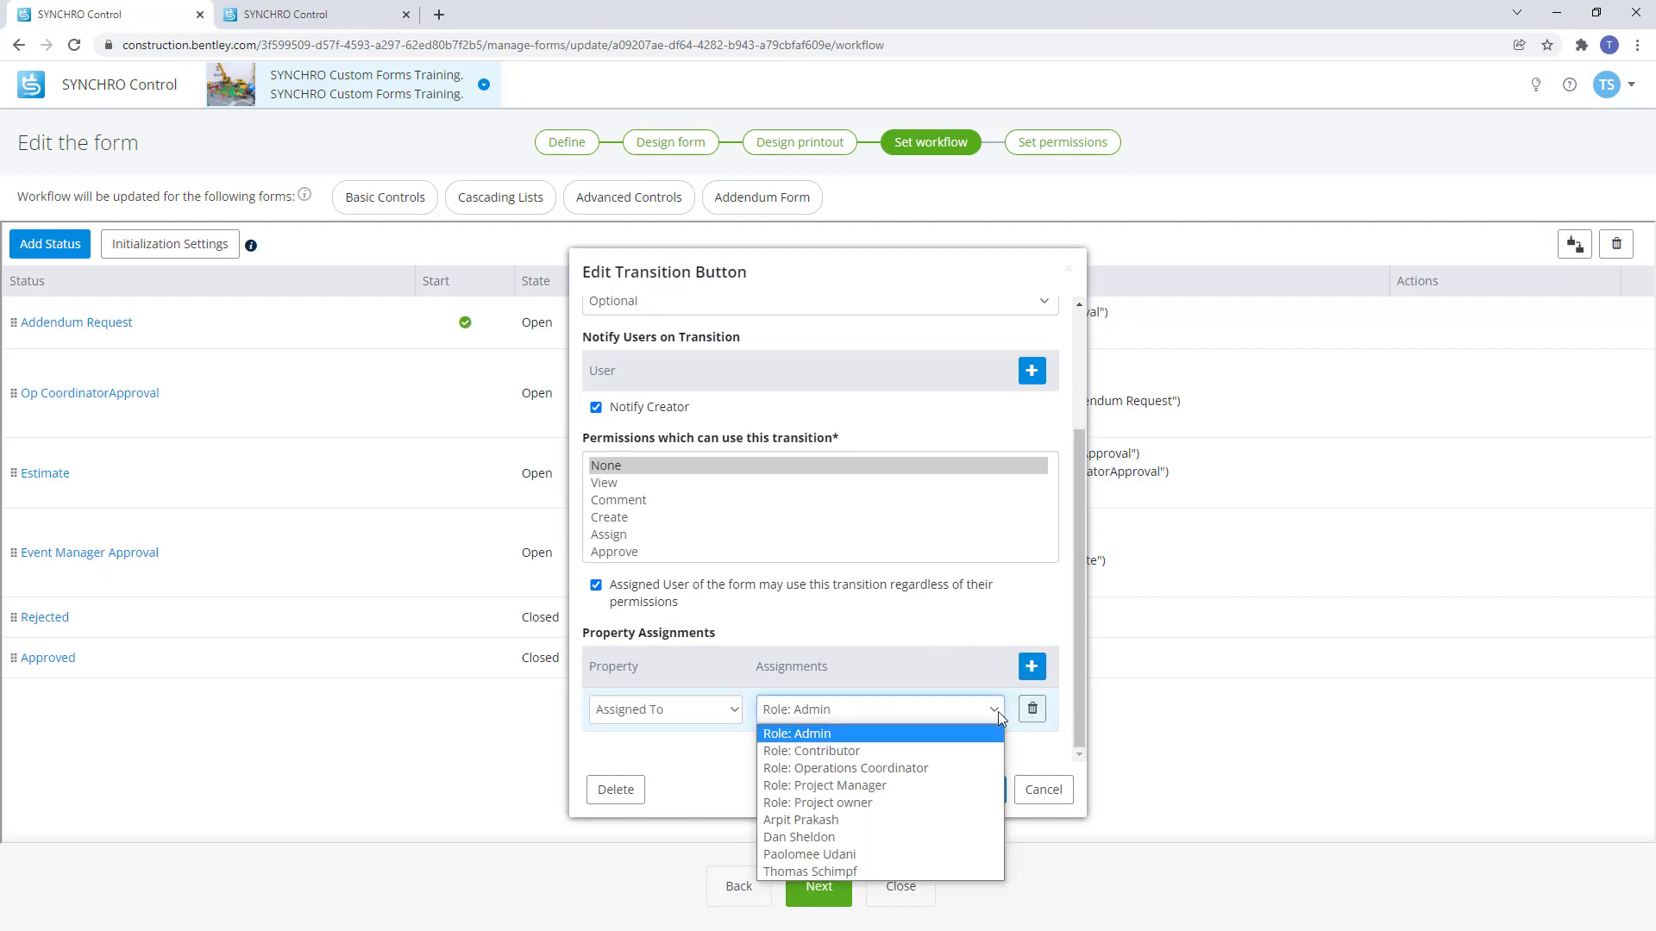
{"action": "left_click", "coordinate": [930, 769]}
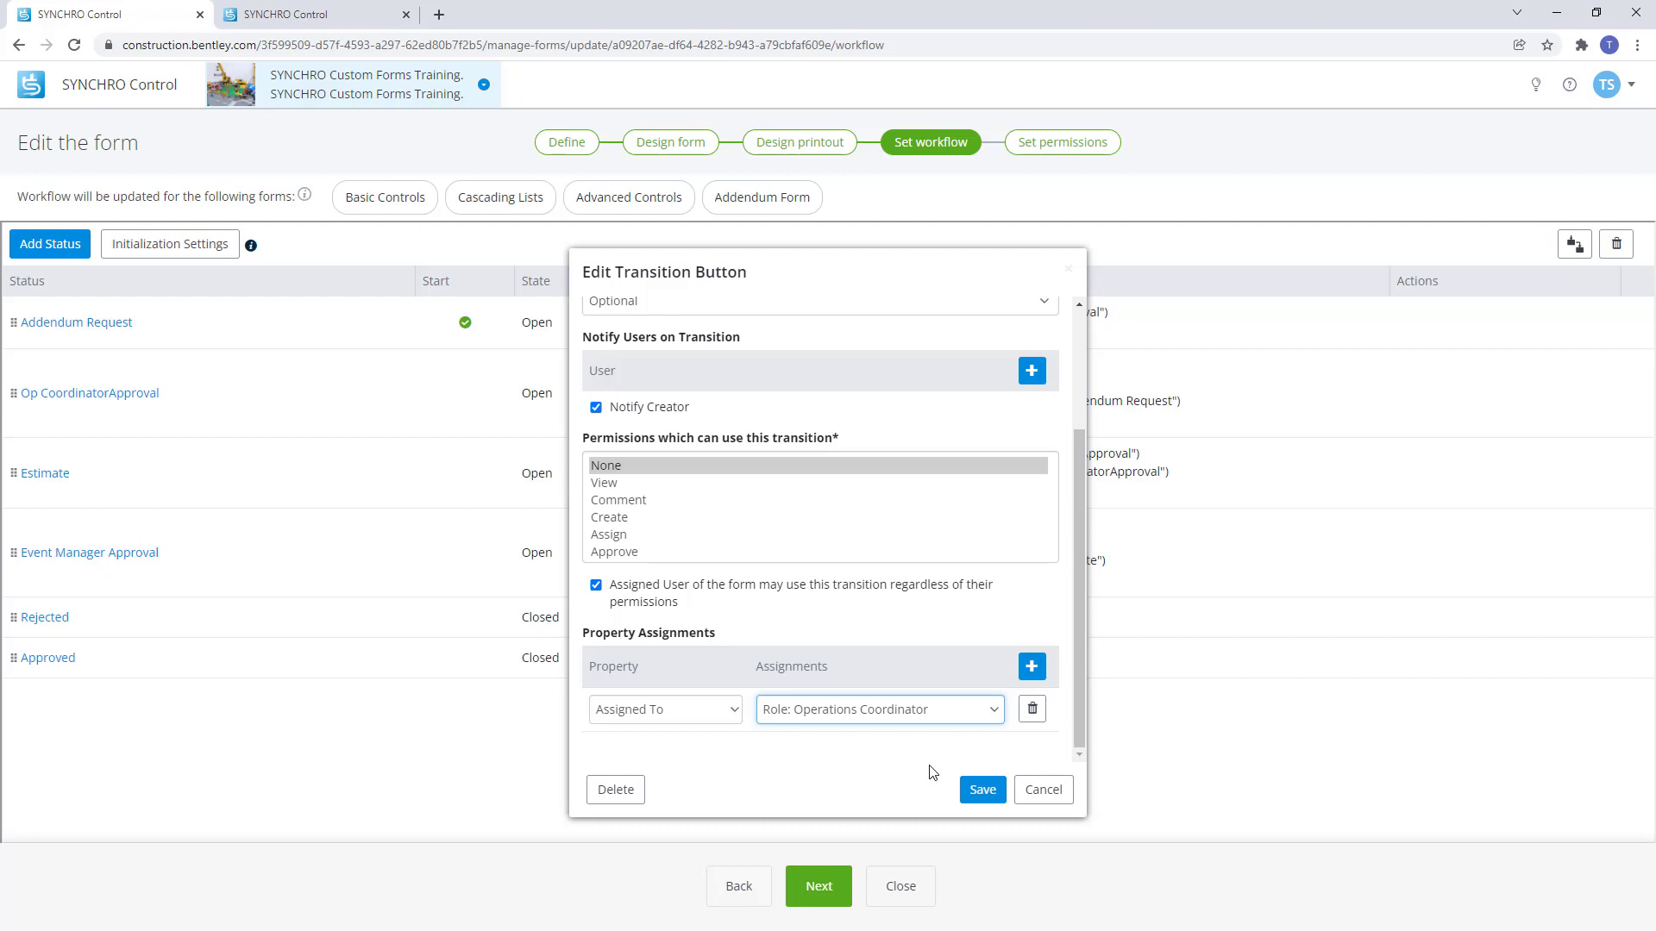
{"action": "left_click", "coordinate": [982, 789]}
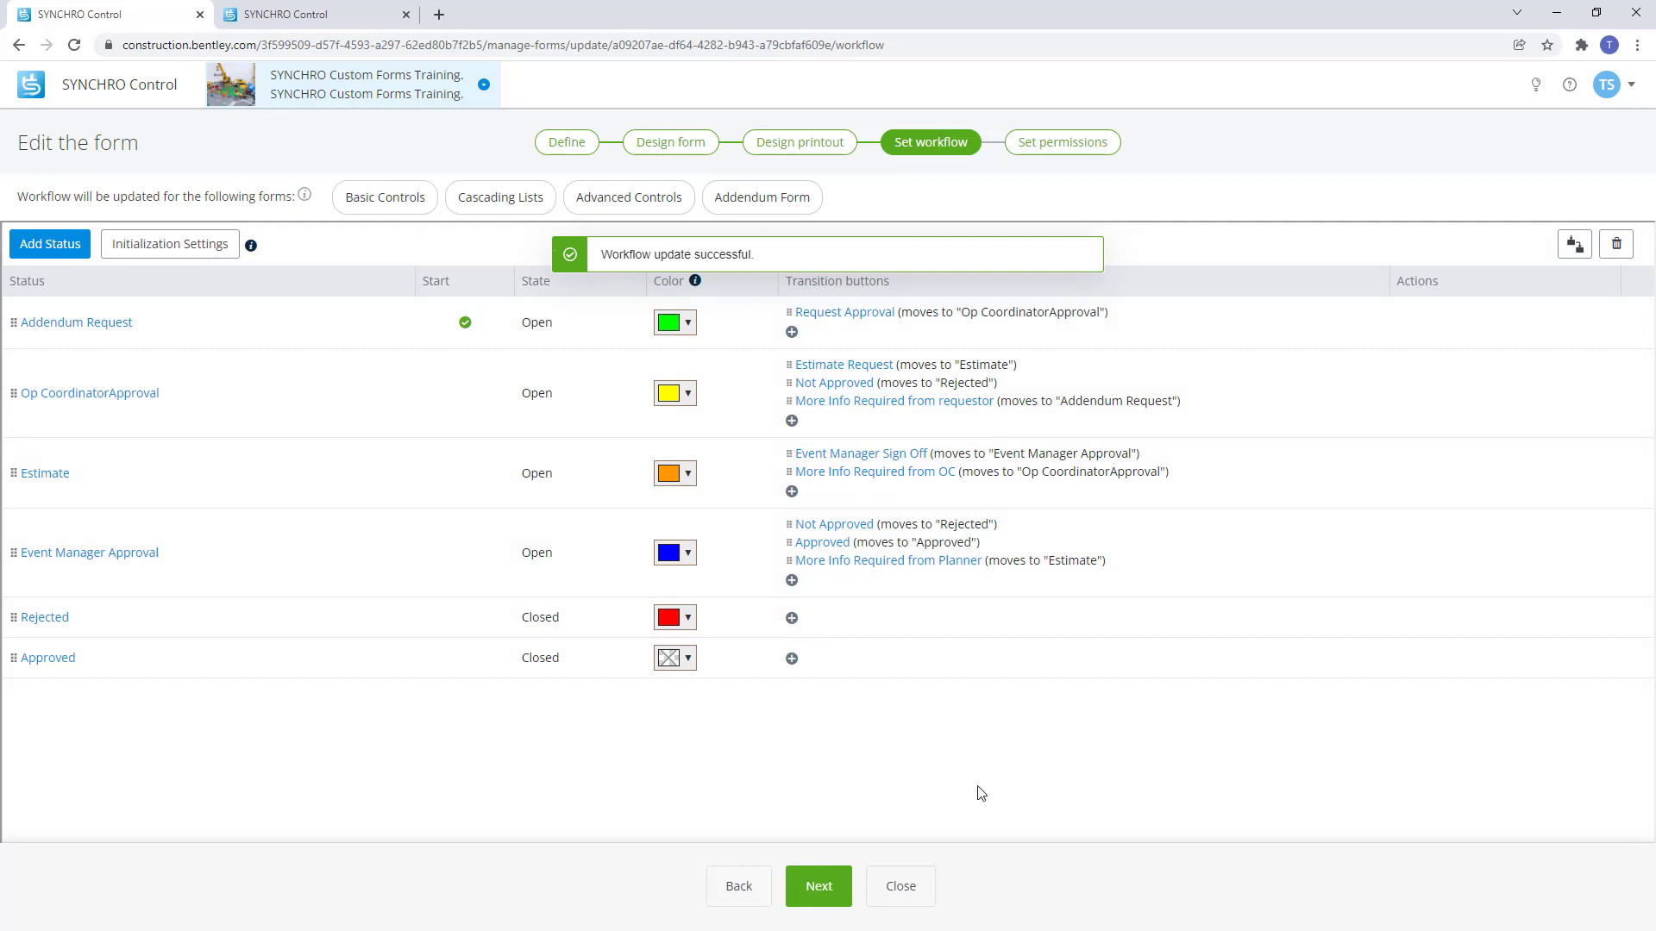
On addendum ADD-00004, request approval and confirm it to advance the form to Op CoordinatorApproval.
{"action": "left_click", "coordinate": [308, 11]}
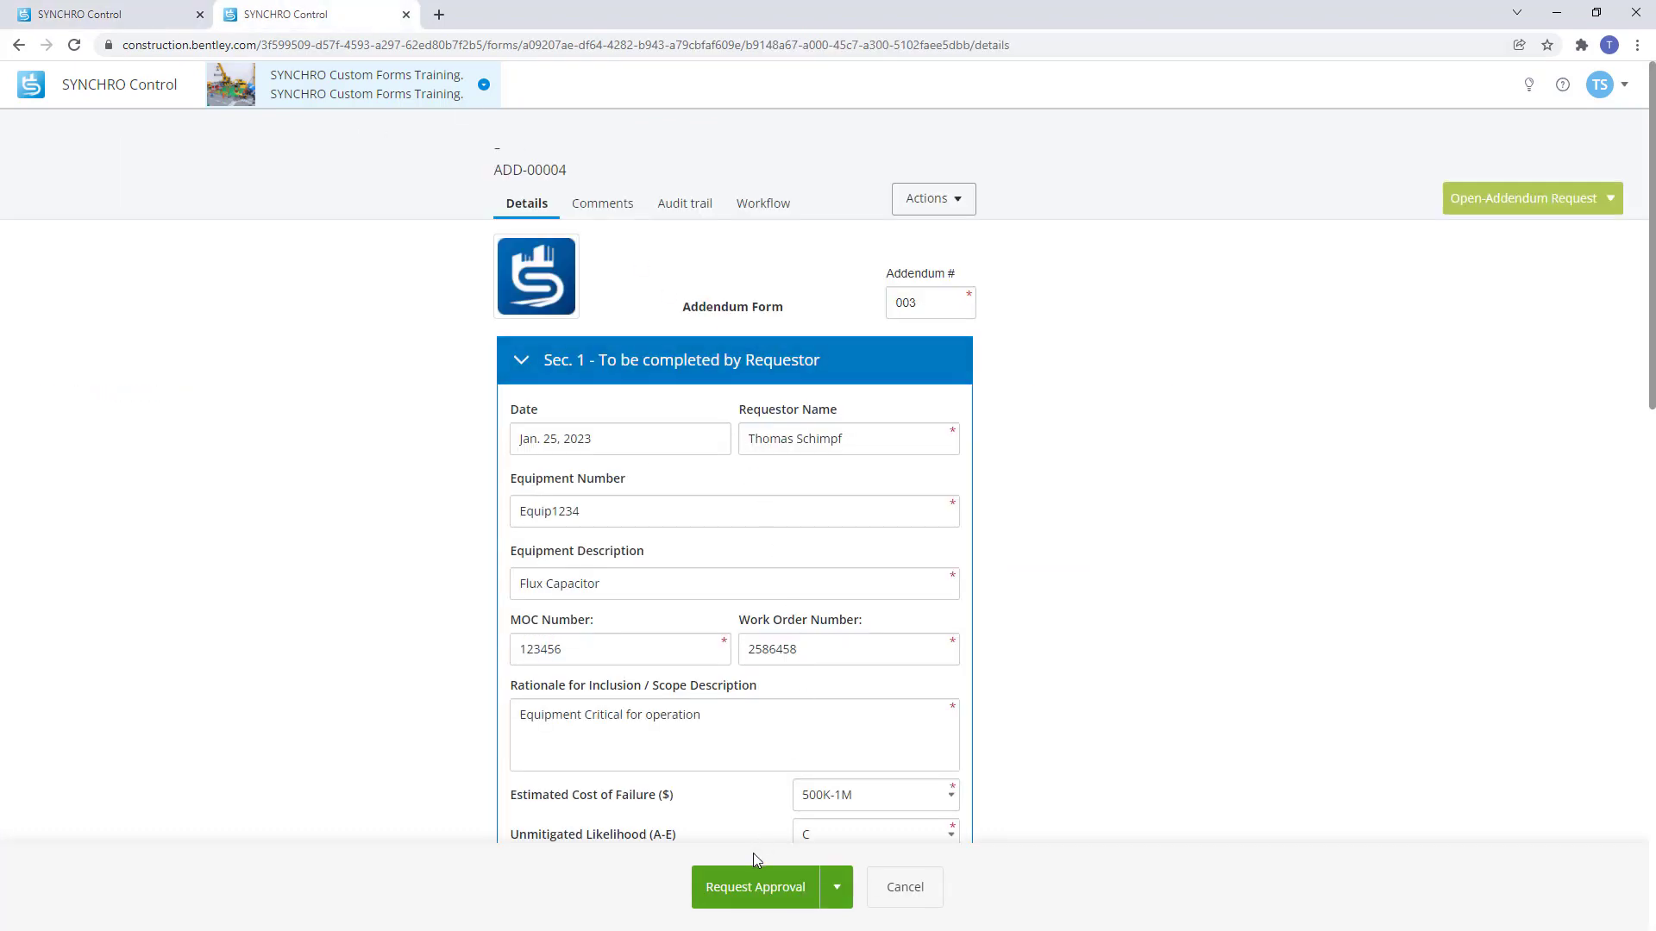
{"action": "left_click", "coordinate": [775, 886]}
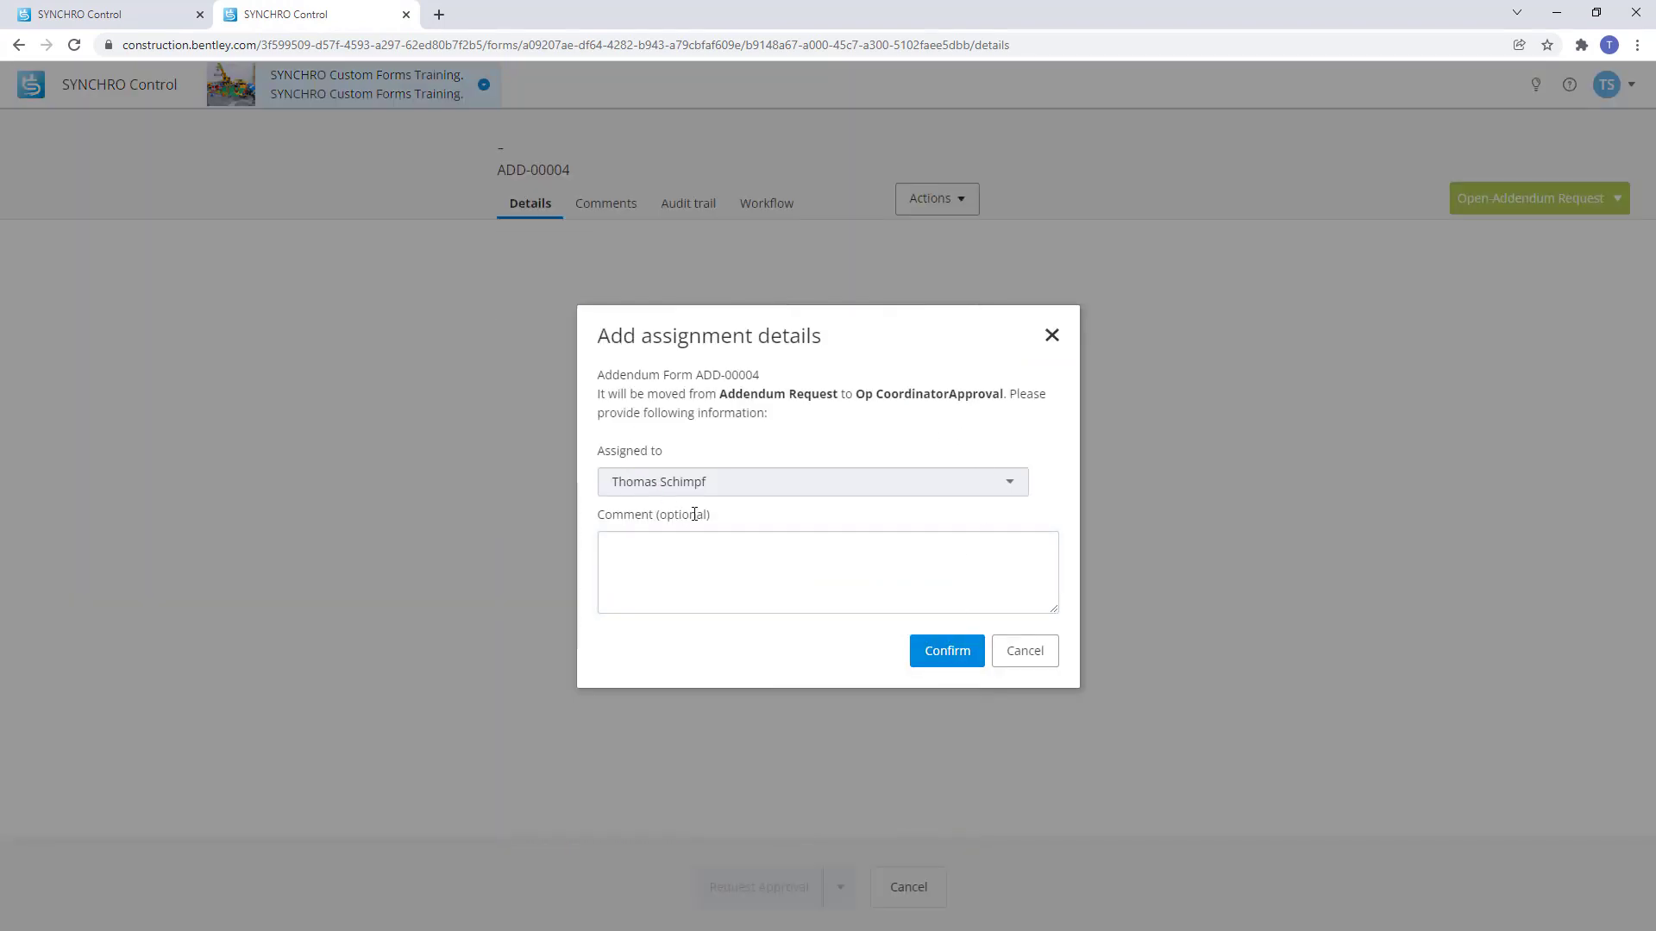
{"action": "left_click", "coordinate": [948, 653]}
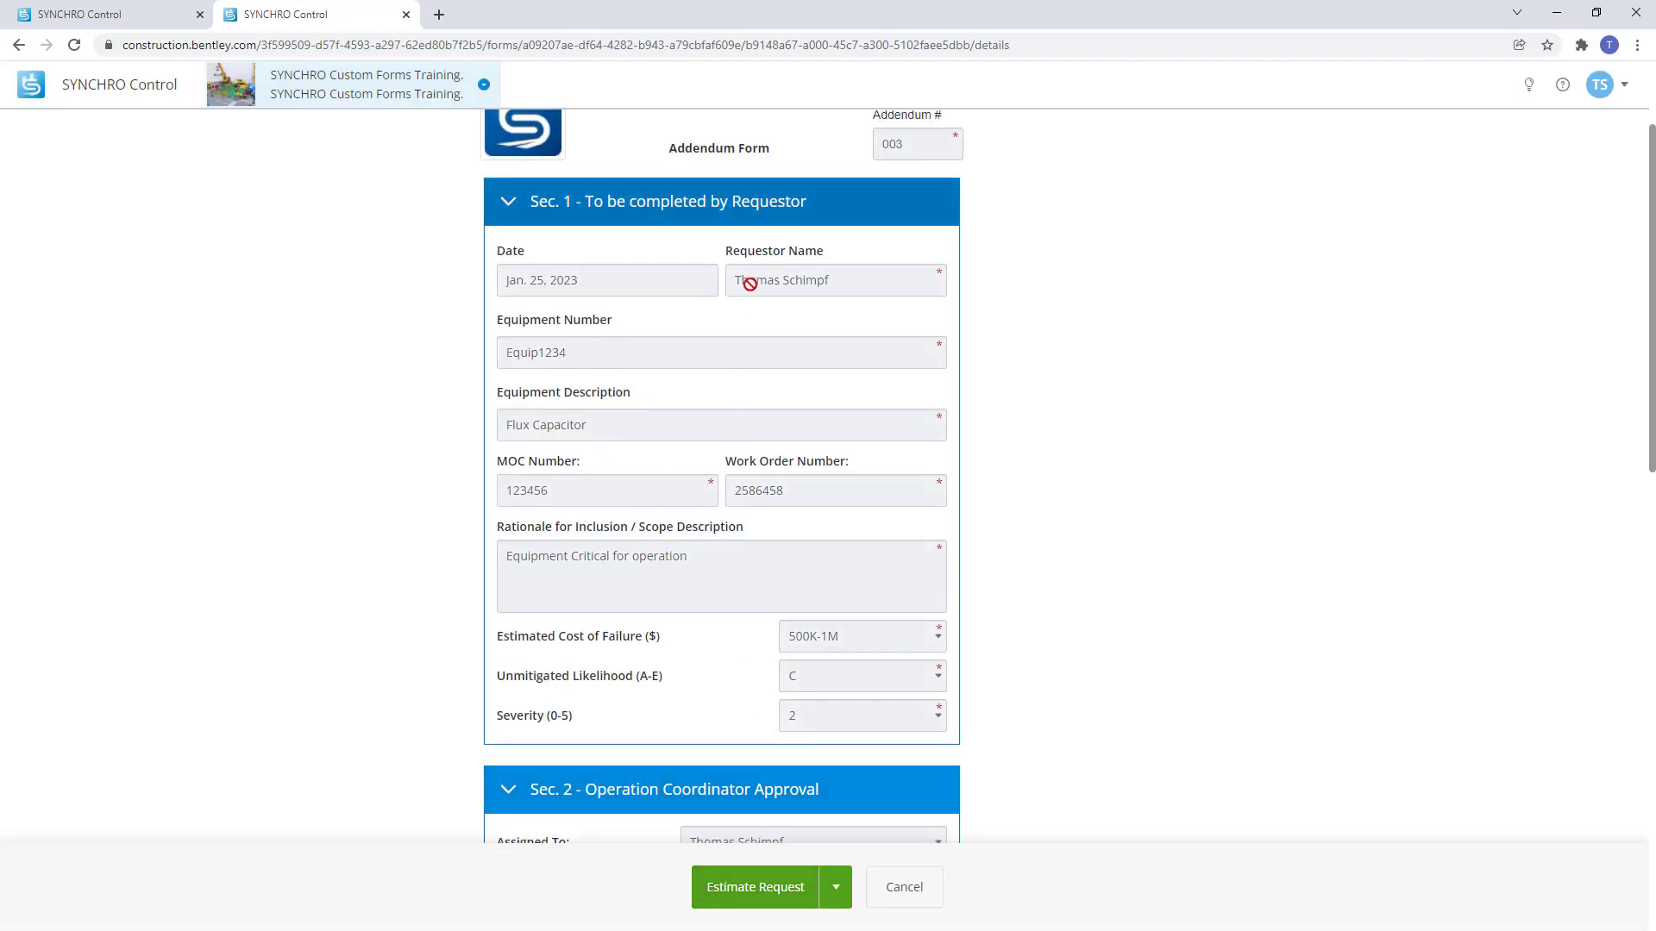
Enter the coordinator's name in OC Name, then add the OC signature and sign-off date.
{"action": "scroll", "coordinate": [739, 414], "scroll_direction": "down", "scroll_amount": 2}
{"action": "scroll", "coordinate": [738, 416], "scroll_direction": "down", "scroll_amount": 2}
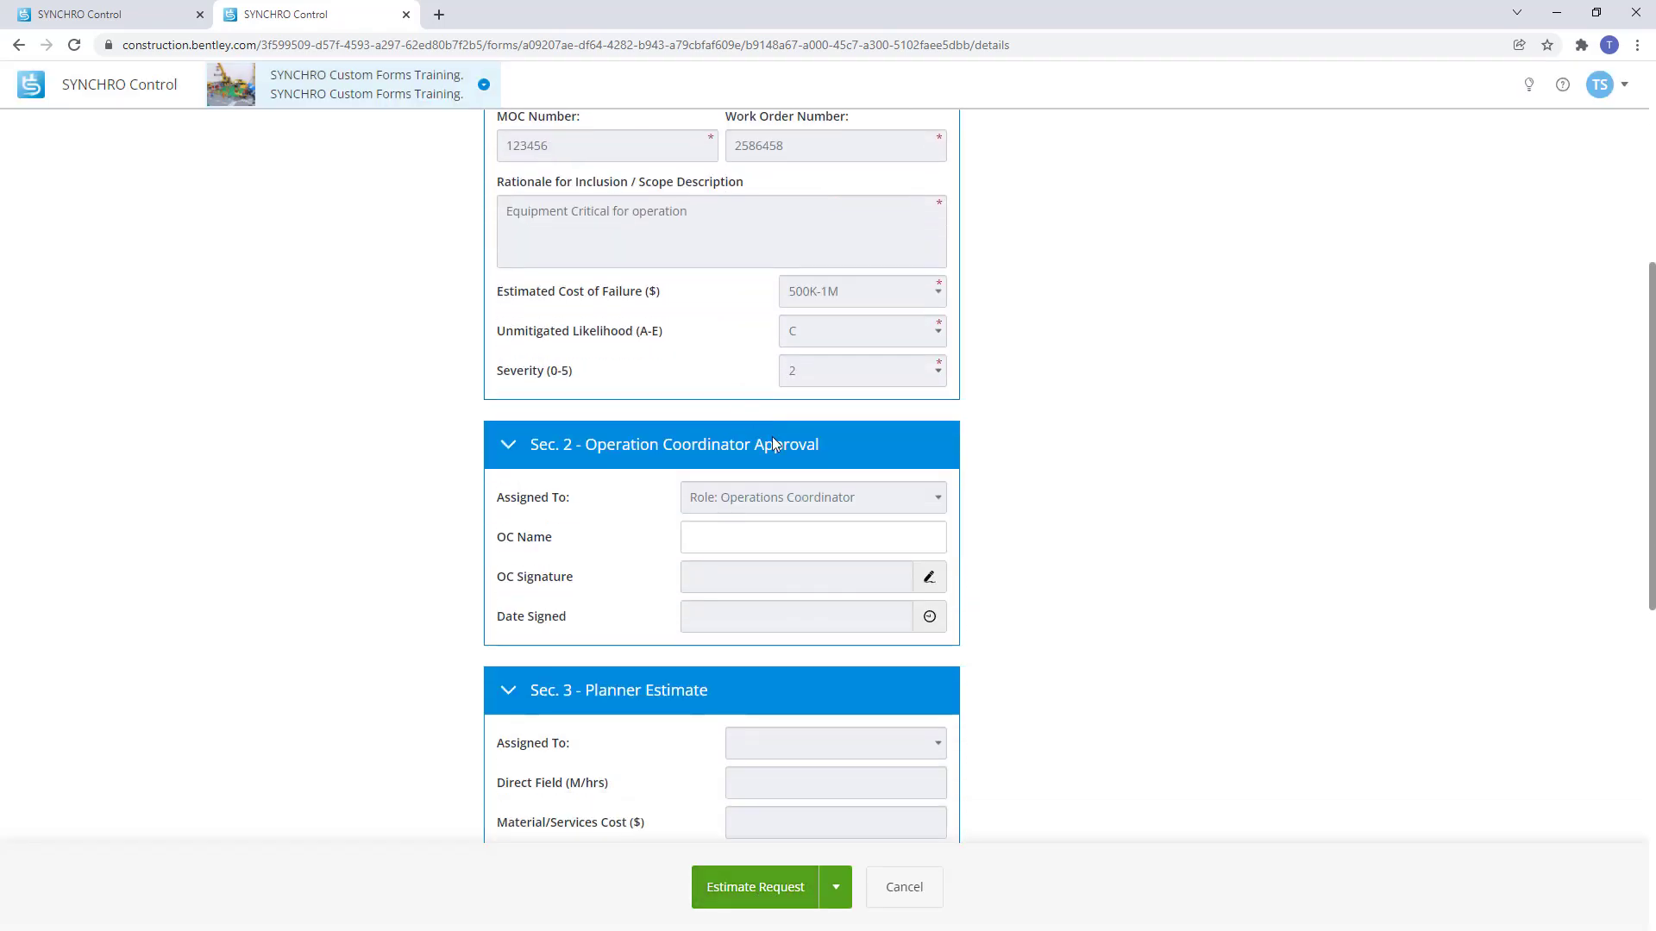
{"action": "left_click", "coordinate": [853, 538]}
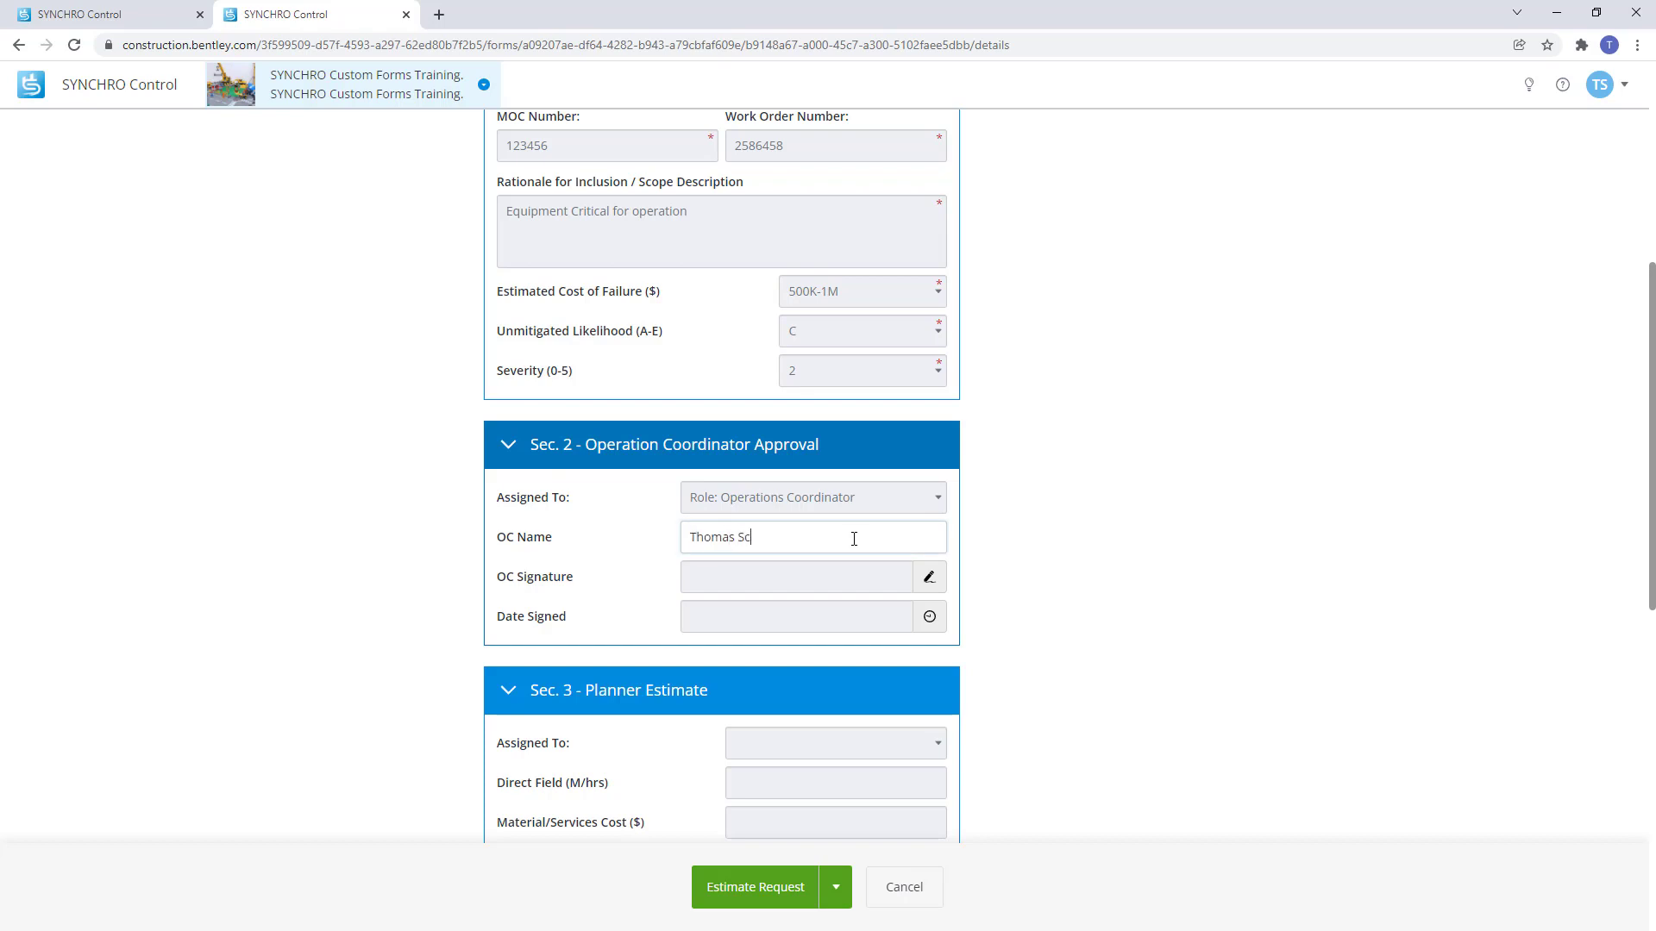
{"action": "left_click", "coordinate": [928, 577]}
{"action": "left_click", "coordinate": [929, 617]}
{"action": "scroll", "coordinate": [923, 621], "scroll_direction": "down", "scroll_amount": 3}
{"action": "scroll", "coordinate": [923, 691], "scroll_direction": "down", "scroll_amount": 5}
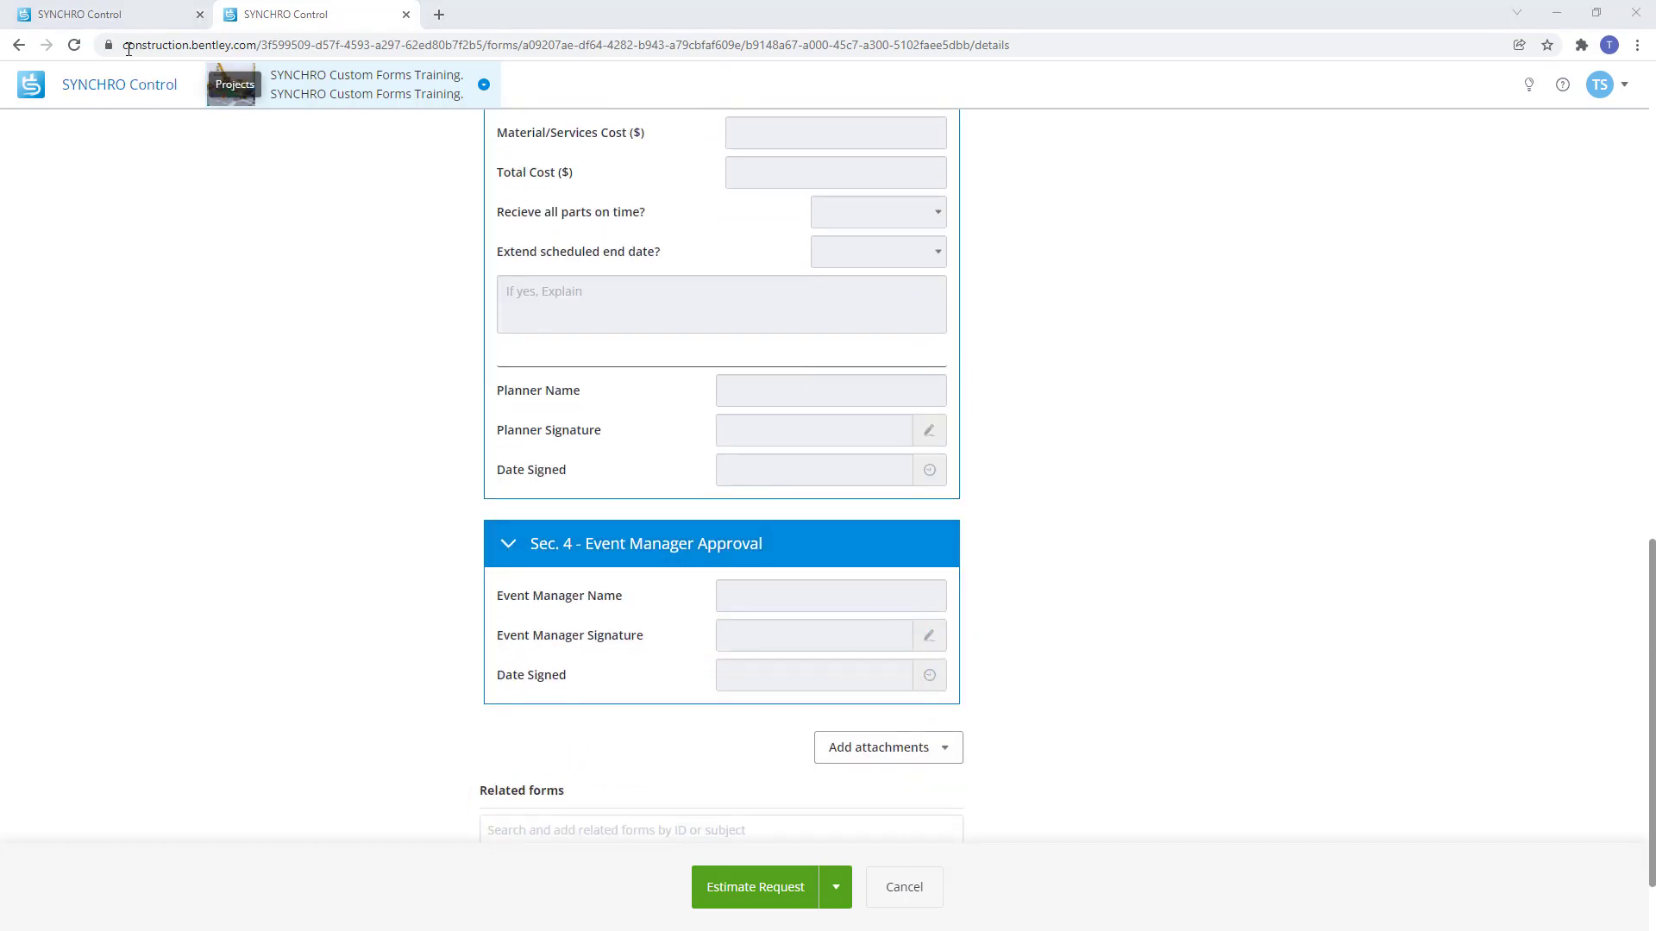
Return to the Edit the form workflow page for the Addendum Form.
{"action": "left_click", "coordinate": [121, 12]}
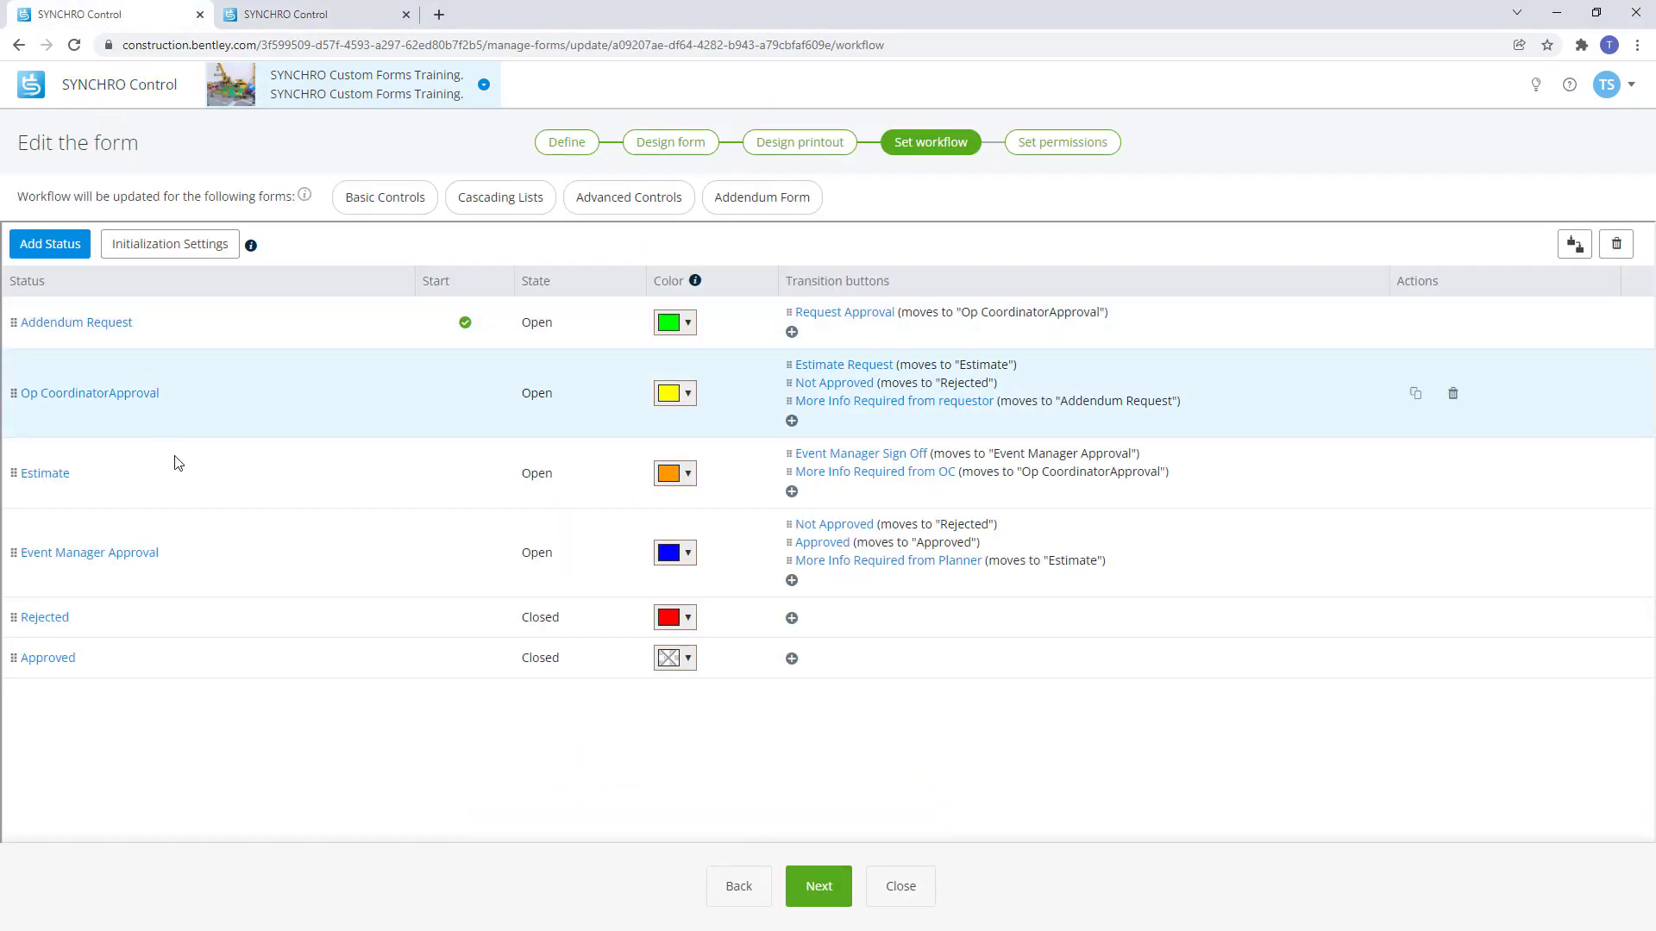